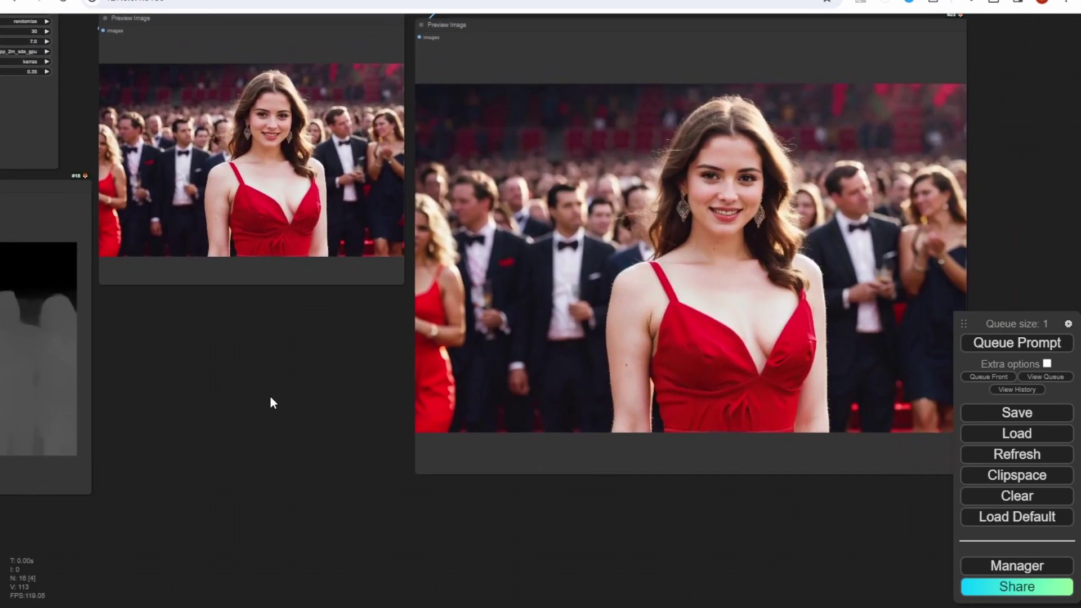
Step: Zoom into the Depth Anything preview and highlight the authors' affiliations and corresponding-author note
scroll(271, 397, "up", 2)
scroll(271, 397, "right", 1)
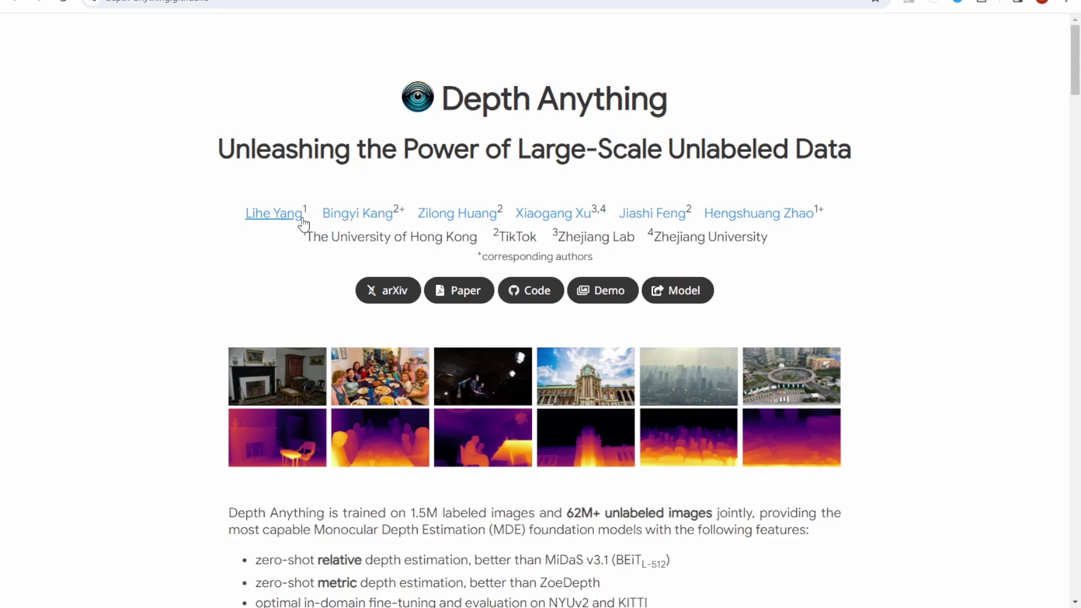
left_click_drag(300, 242, 394, 238)
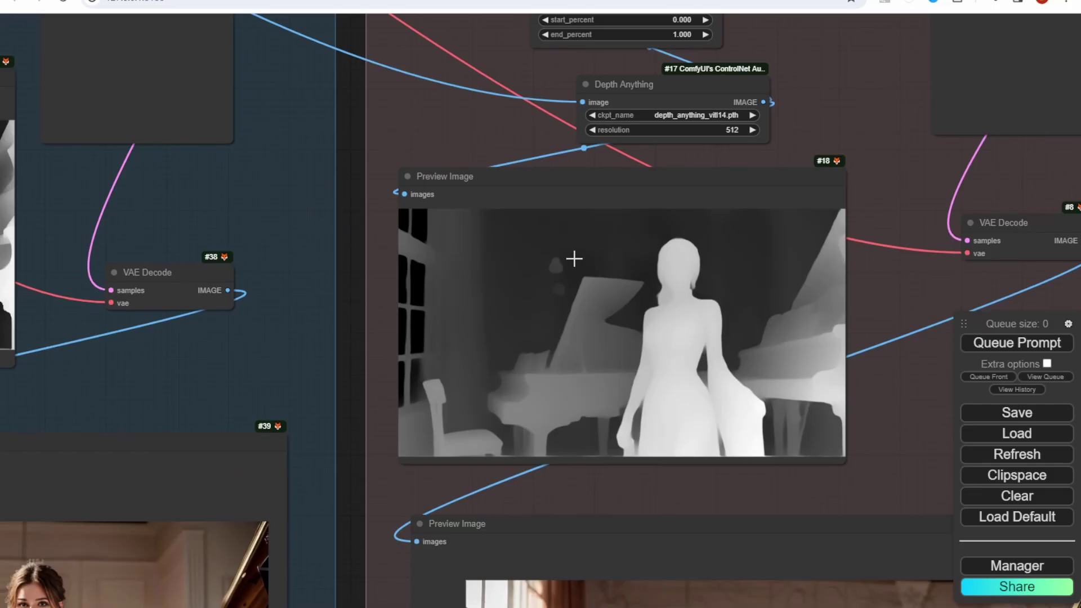
scroll(562, 258, "up", 7)
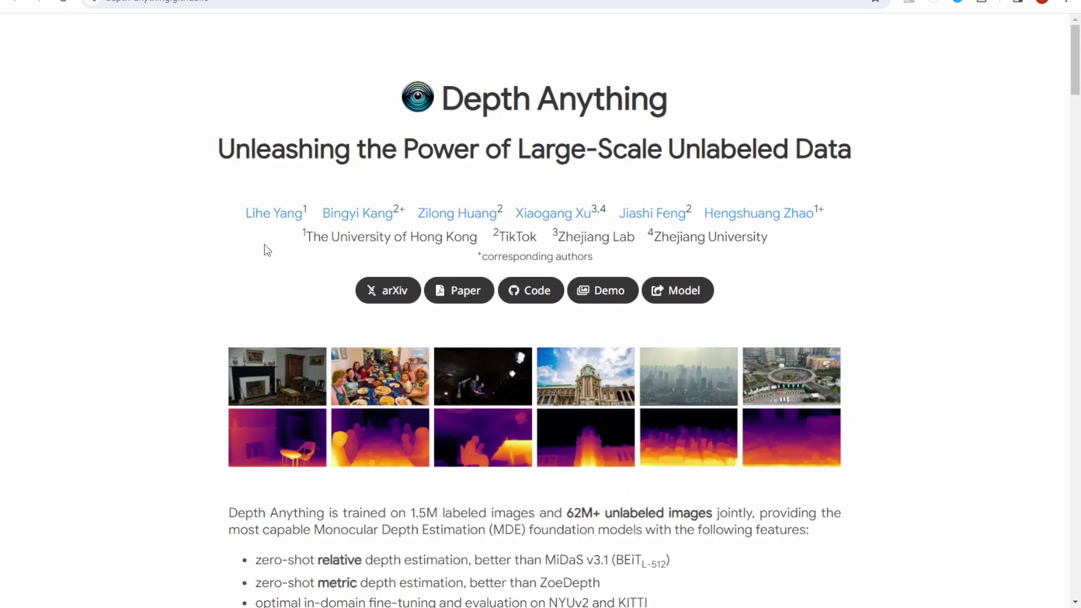
left_click_drag(300, 242, 775, 254)
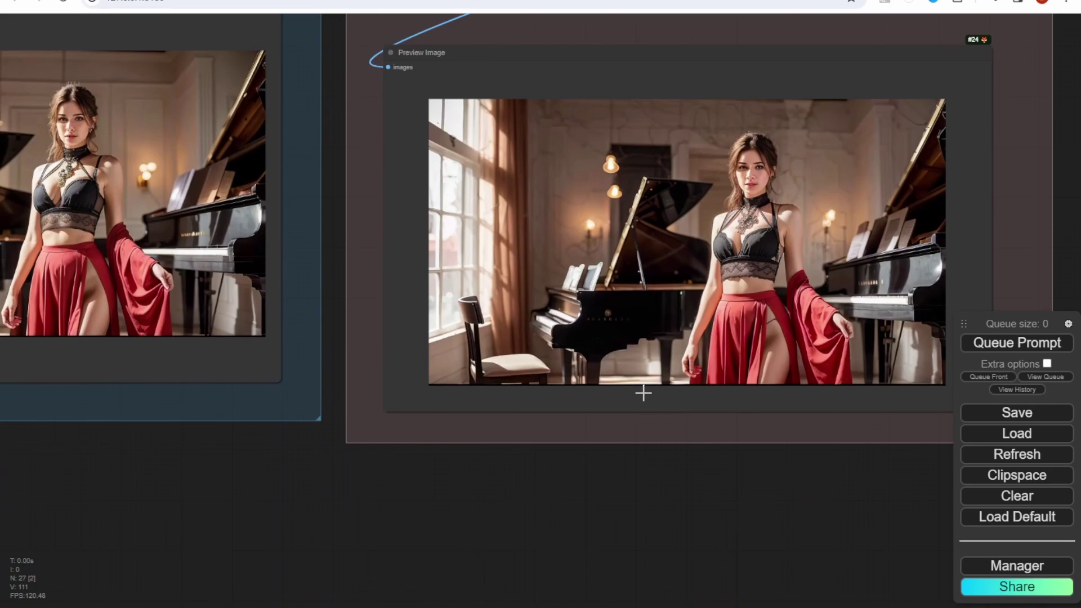
scroll(650, 250, "up", 5)
scroll(650, 250, "up", 3)
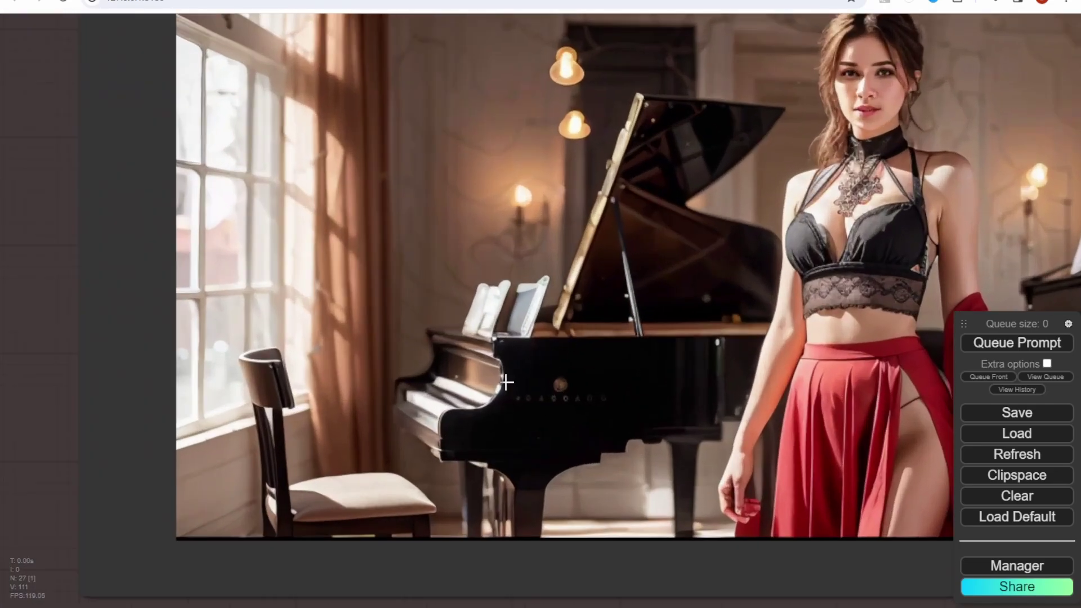
scroll(506, 383, "up", 4)
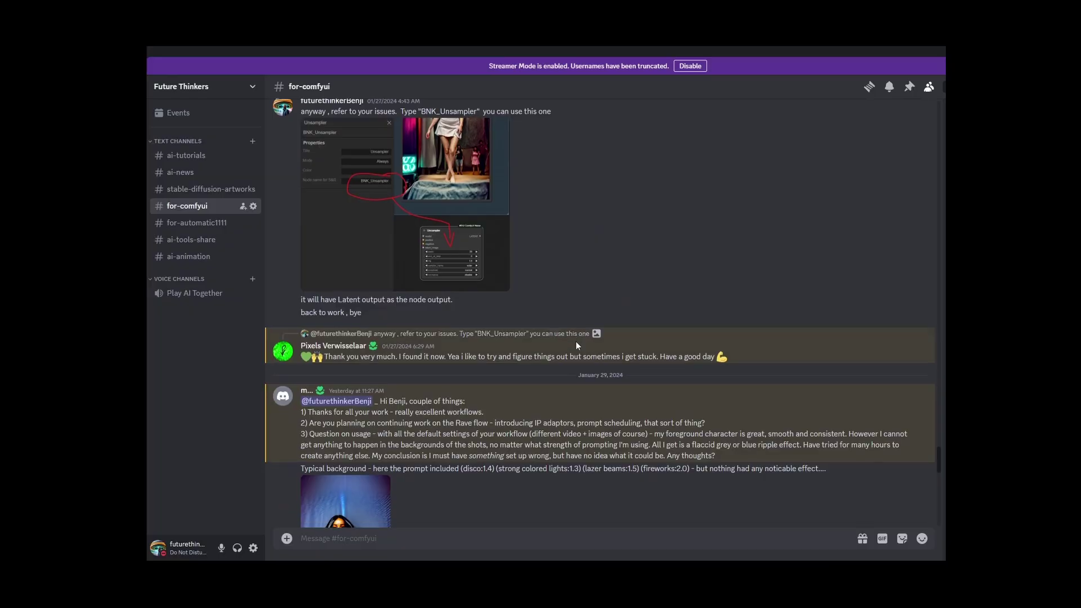
Step: Scroll #for-comfyui to the Depth Anything ControlNet recommendation and its replies
scroll(575, 345, "down", 10)
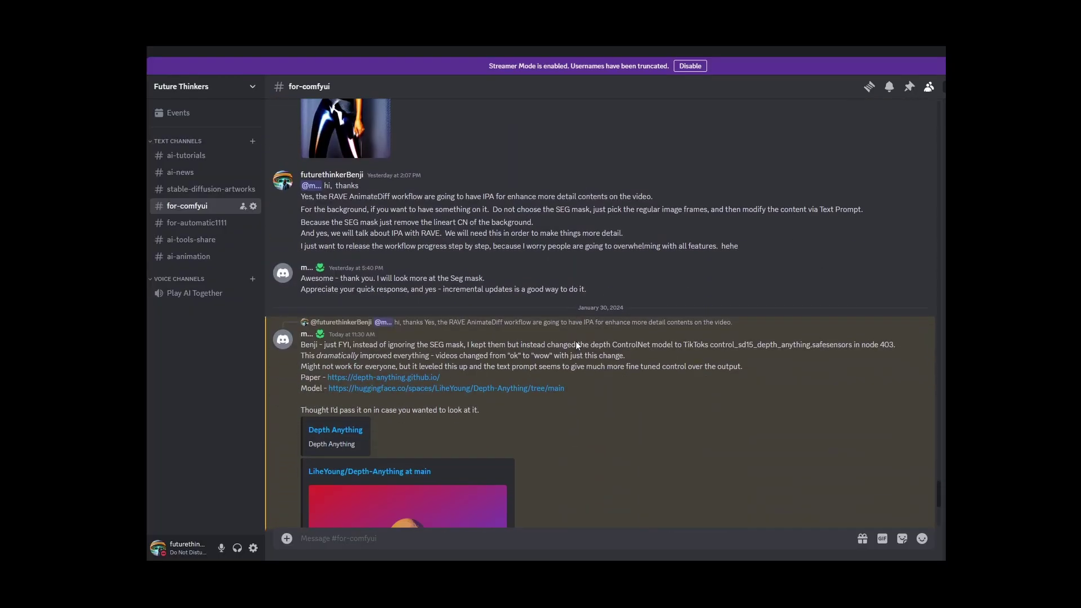
scroll(576, 345, "down", 2)
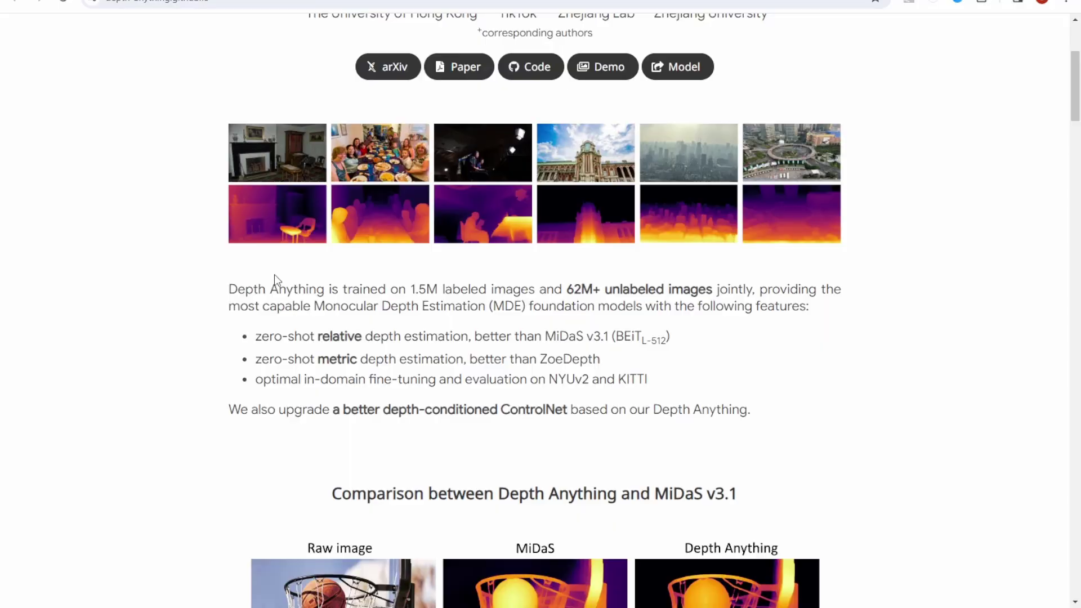
scroll(276, 277, "up", 4)
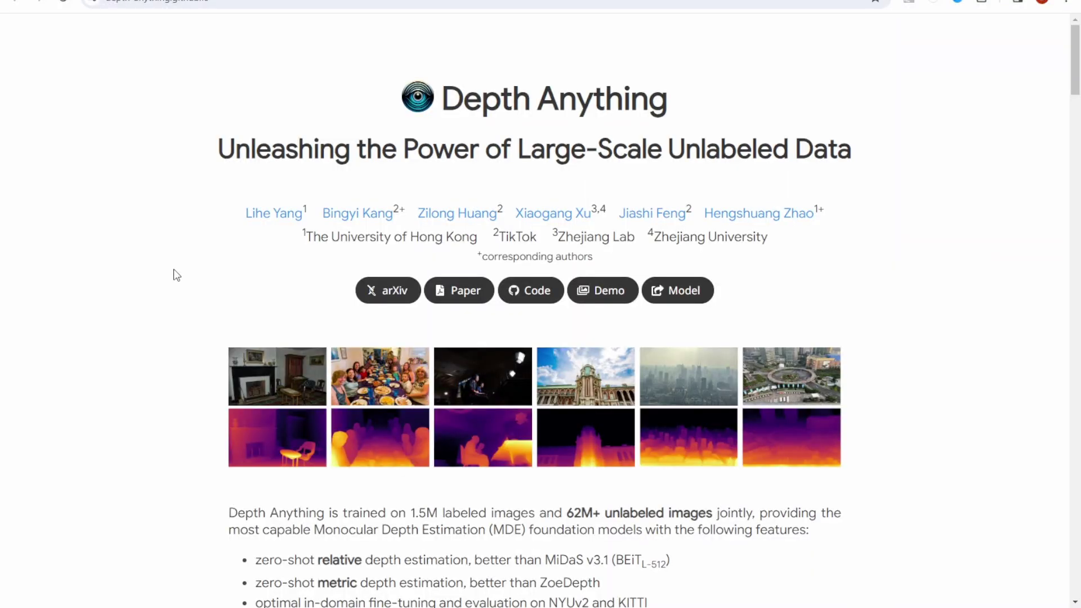
Step: Zoom onto the depth map and red-gown image, highlighting the 1.5M labeled images claim
scroll(175, 274, "down", 4)
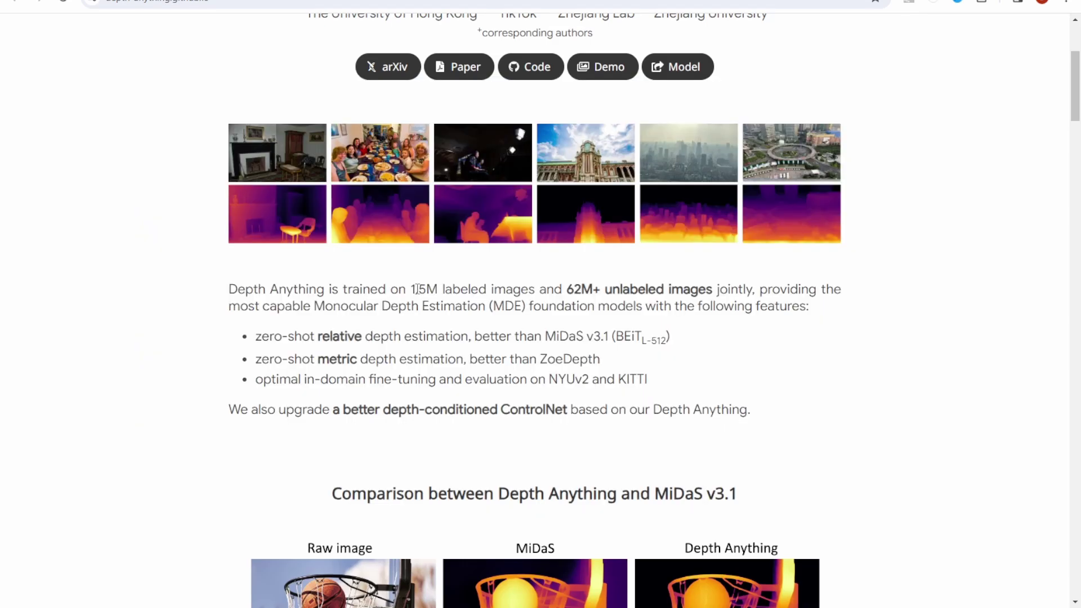
left_click_drag(411, 289, 550, 293)
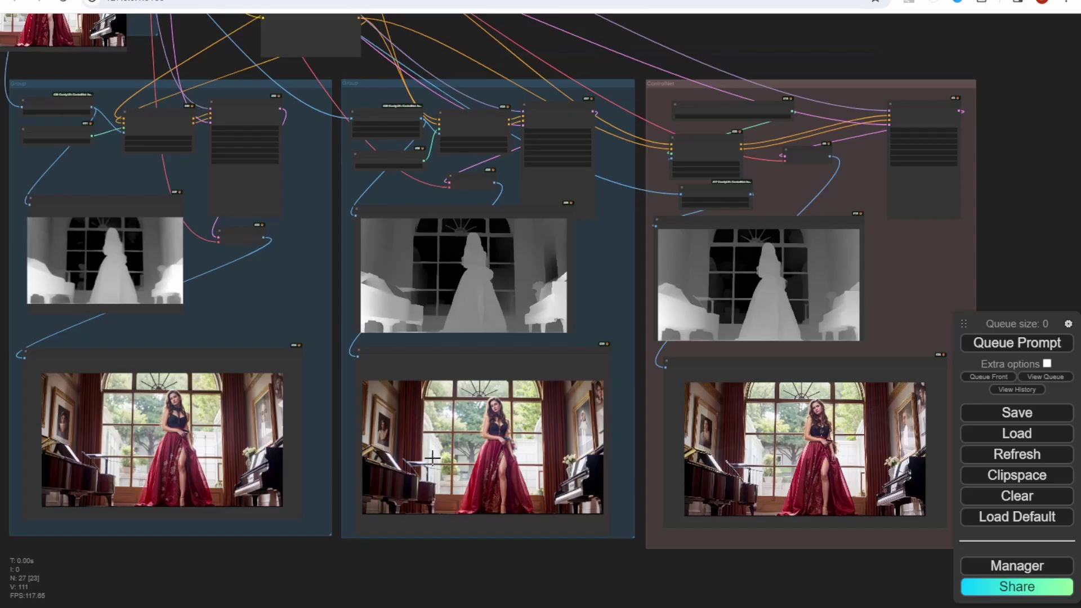
scroll(394, 454, "up", 5)
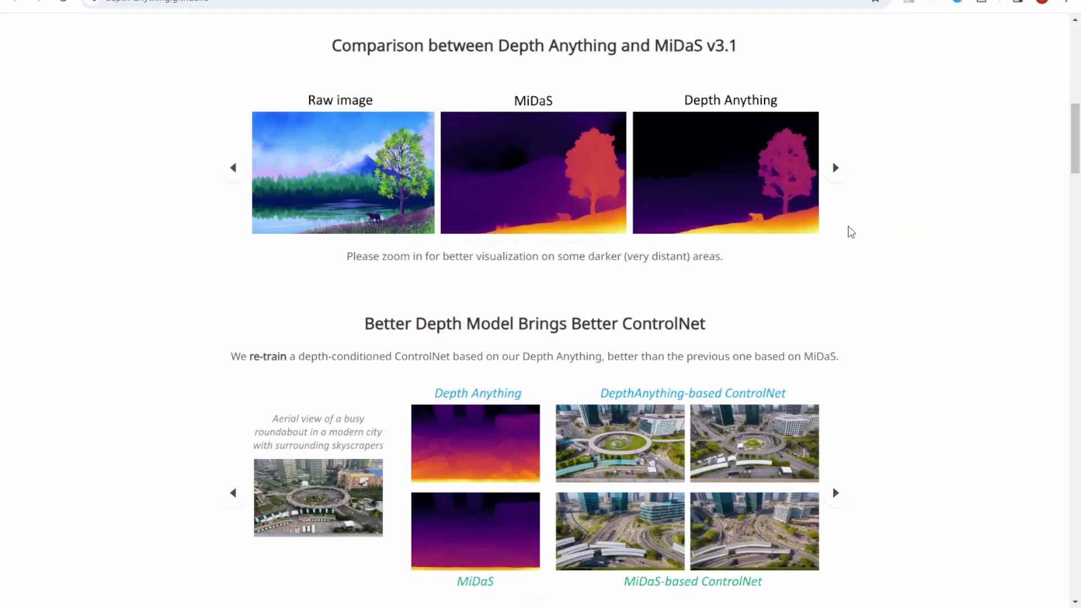
scroll(849, 232, "down", 4)
Step: Advance the MiDaS v3.1 comparison carousel to the mushroom, then the lakeside tree example
scroll(849, 231, "up", 4)
left_click(836, 168)
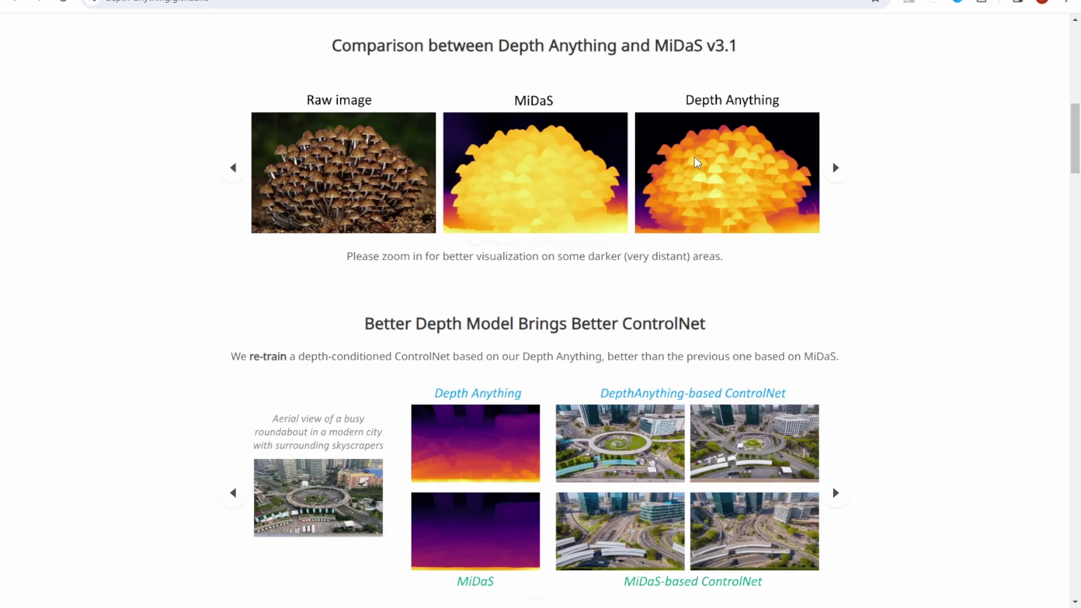
left_click(836, 168)
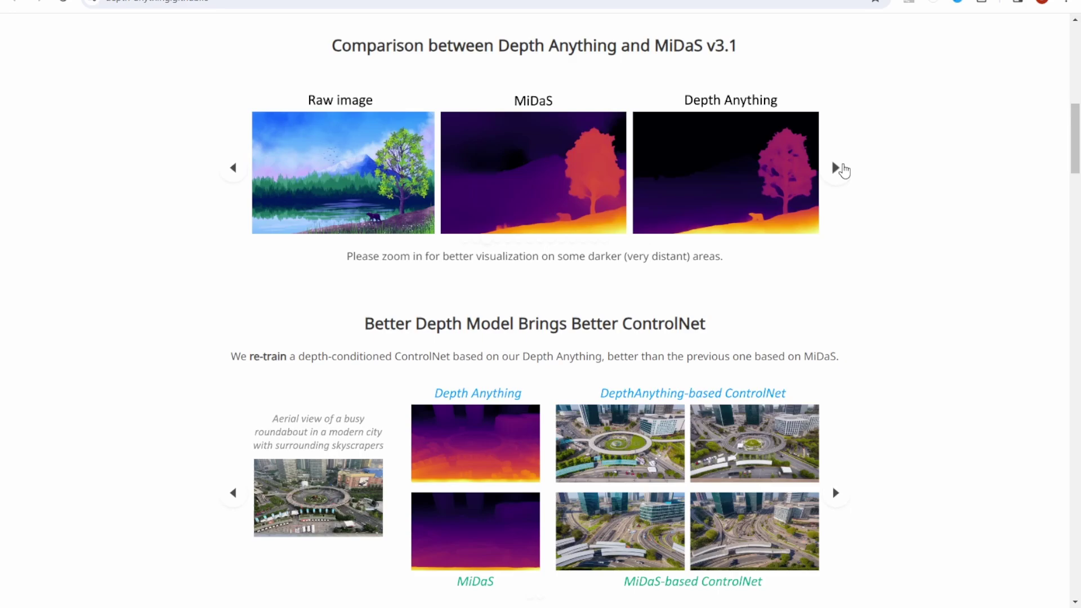
Step: Scroll the MiDaS versus Depth Anything video grid down to the ballerina clips
scroll(914, 265, "down", 10)
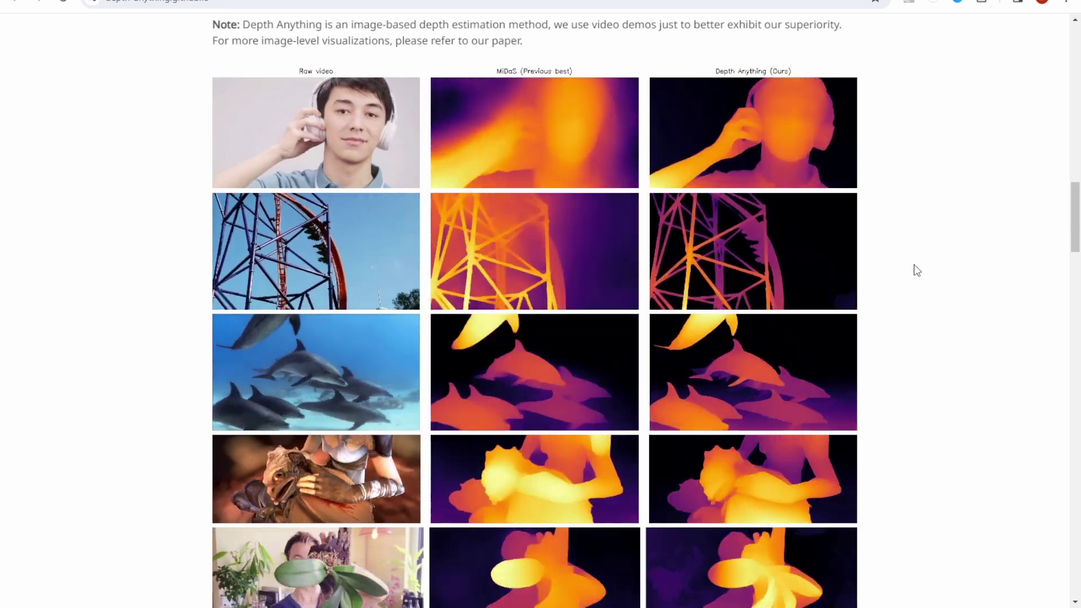
scroll(913, 266, "down", 4)
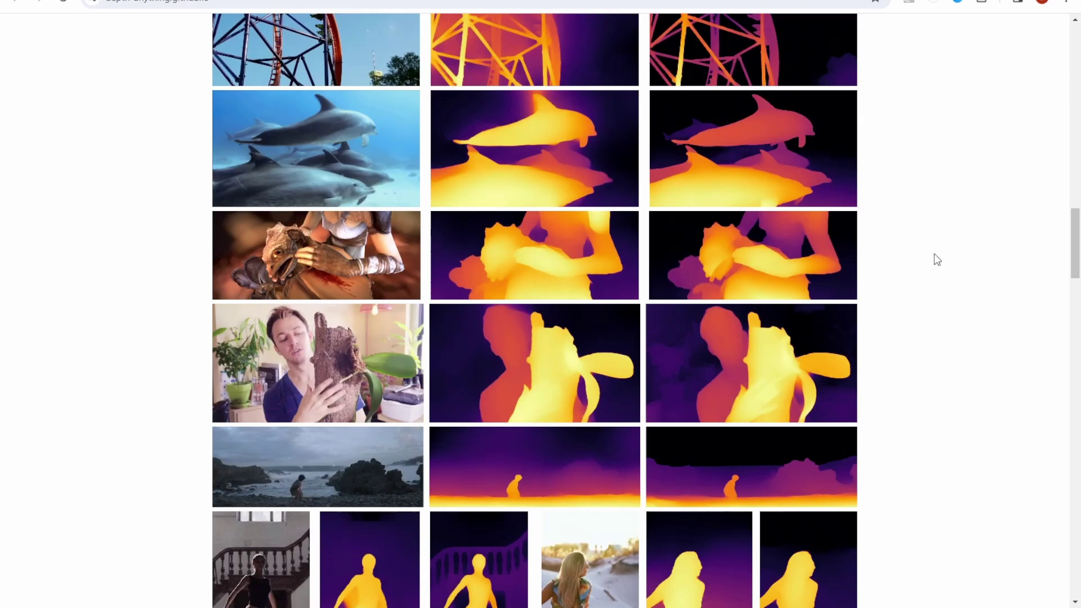
scroll(912, 394, "down", 4)
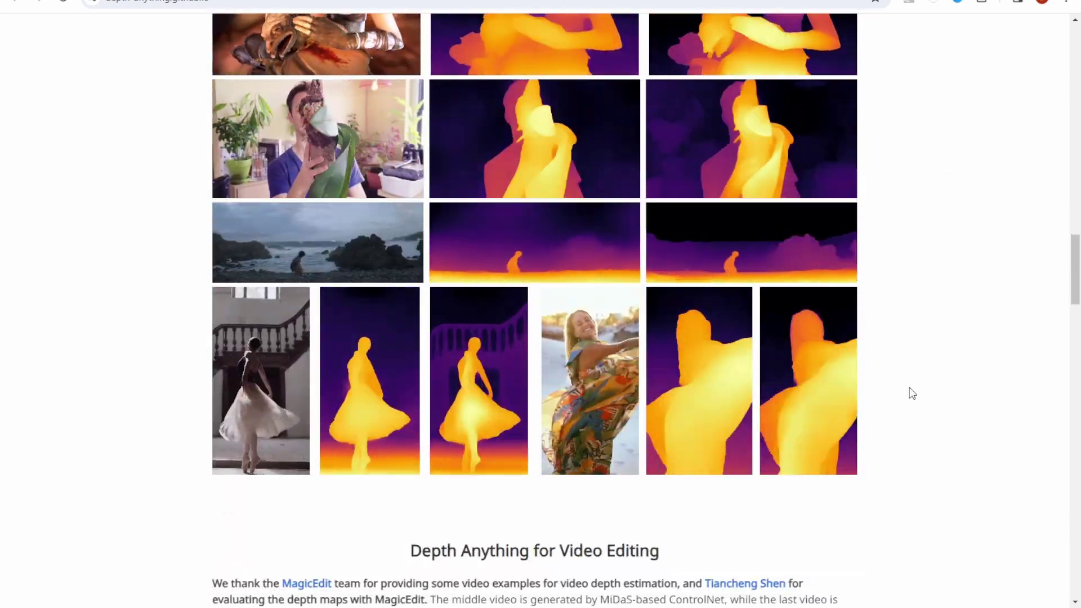
scroll(911, 390, "down", 4)
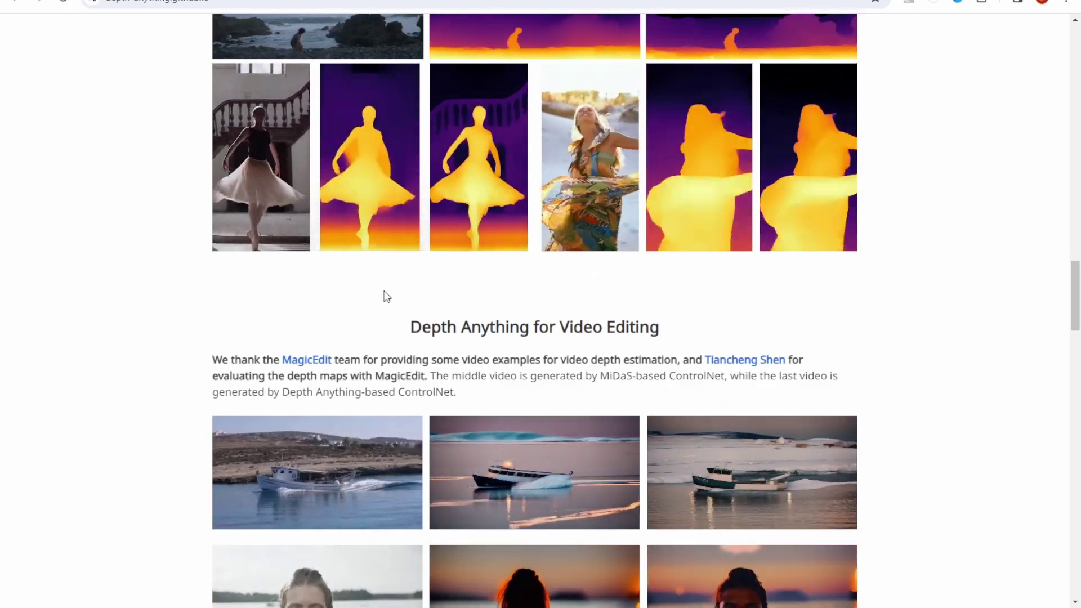
scroll(911, 391, "up", 4)
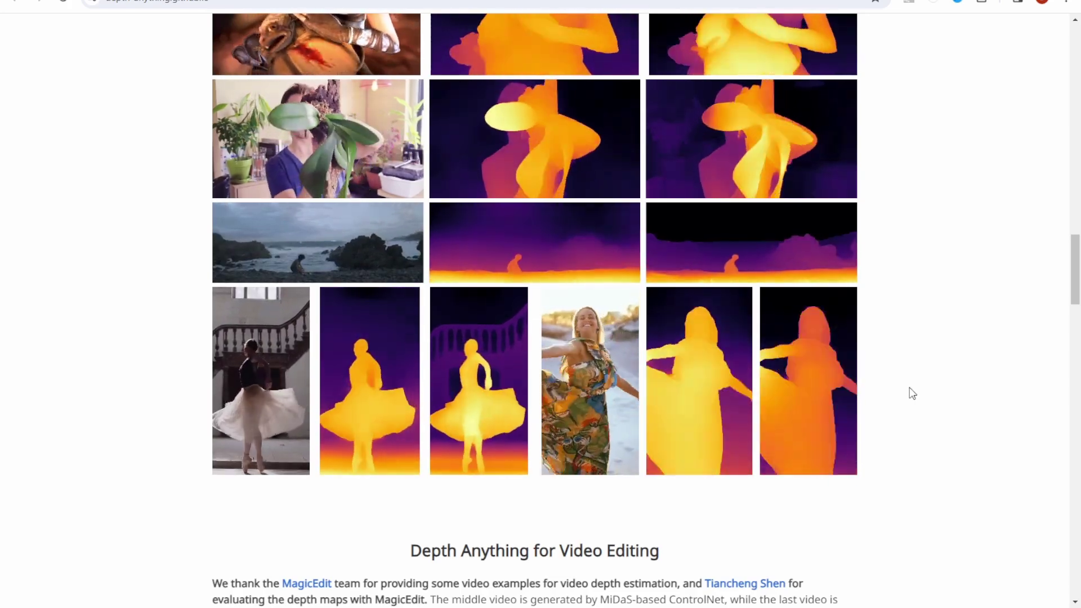
Step: Select and deselect MagicEdit, then scroll past the Abstract to the Data Coverage table
scroll(909, 393, "down", 8)
double_click(398, 152)
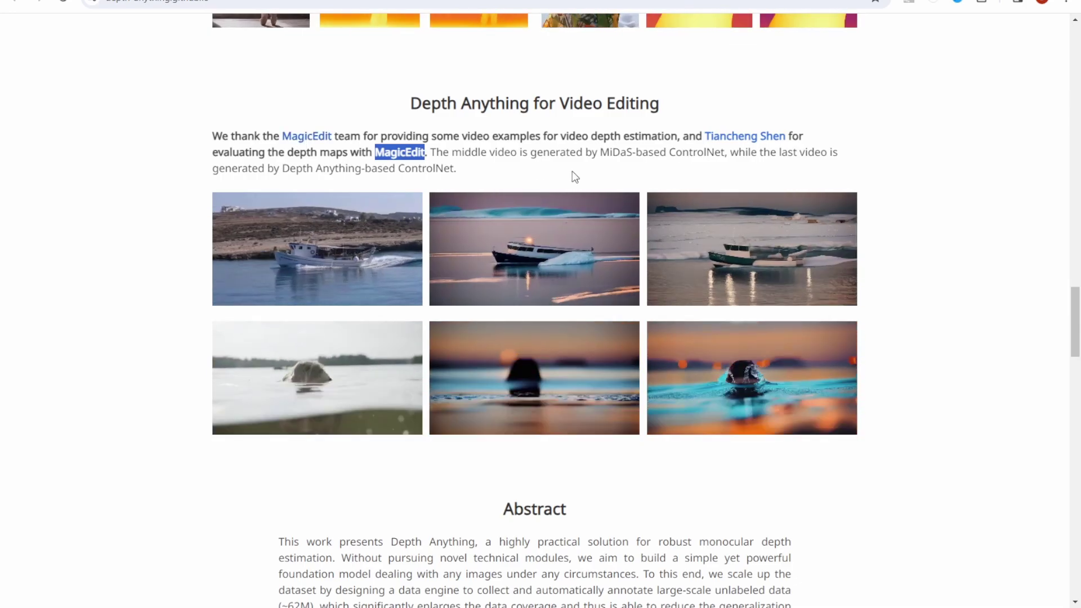
left_click(537, 158)
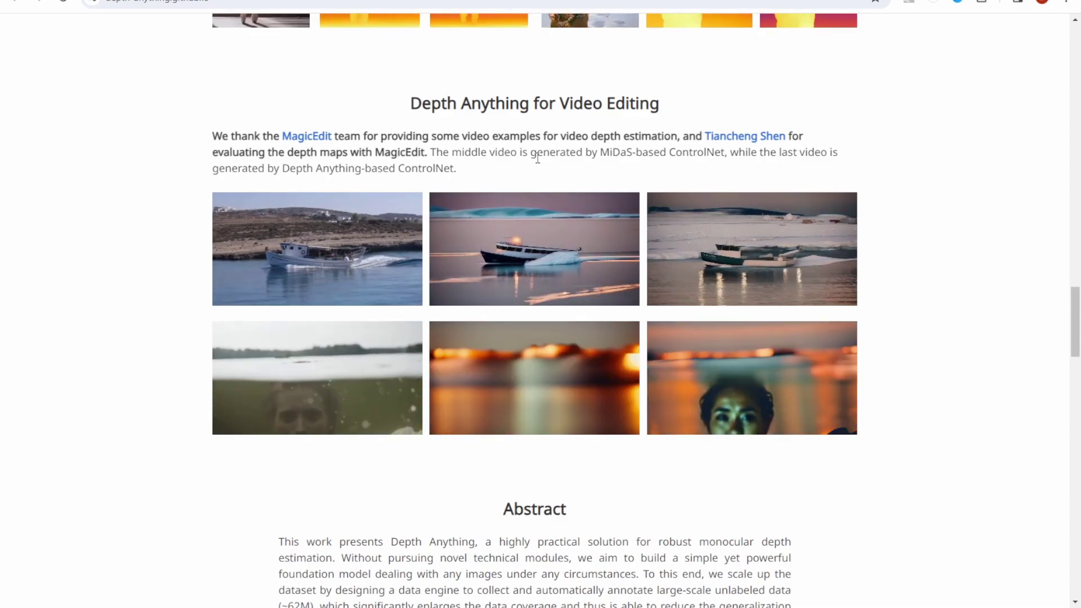
scroll(776, 389, "down", 10)
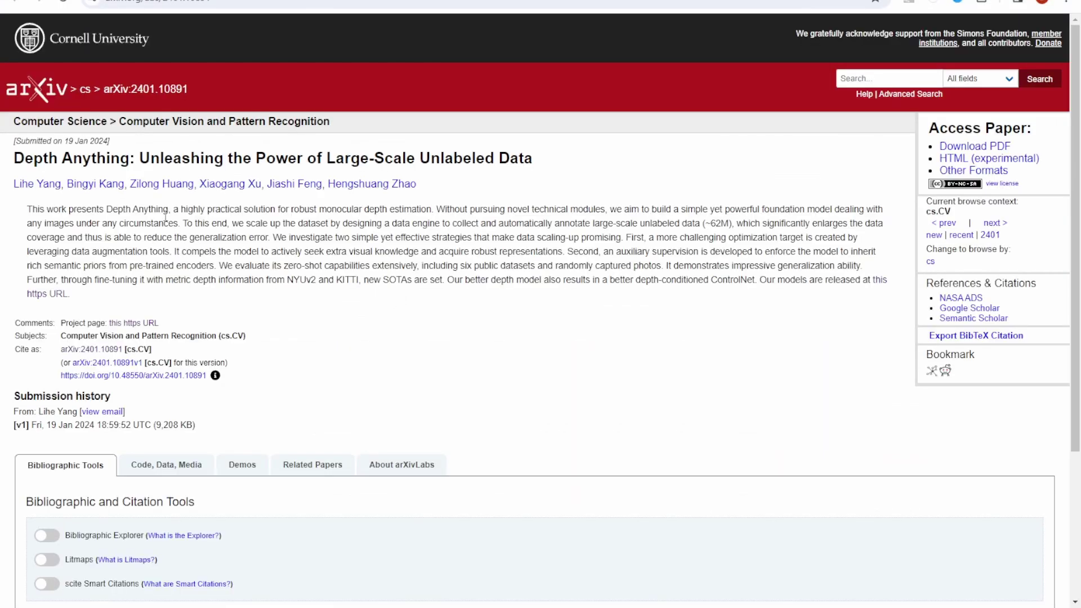
Step: Open the paper's HTML (experimental) version and scroll to section 3's dataset table
left_click(989, 158)
scroll(876, 267, "down", 15)
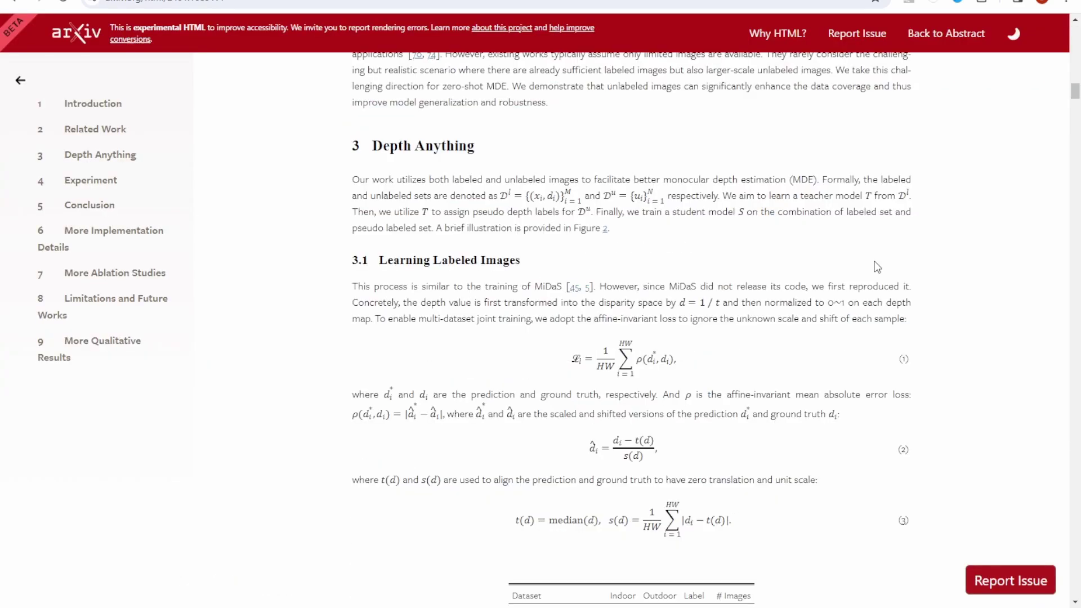
scroll(876, 267, "down", 4)
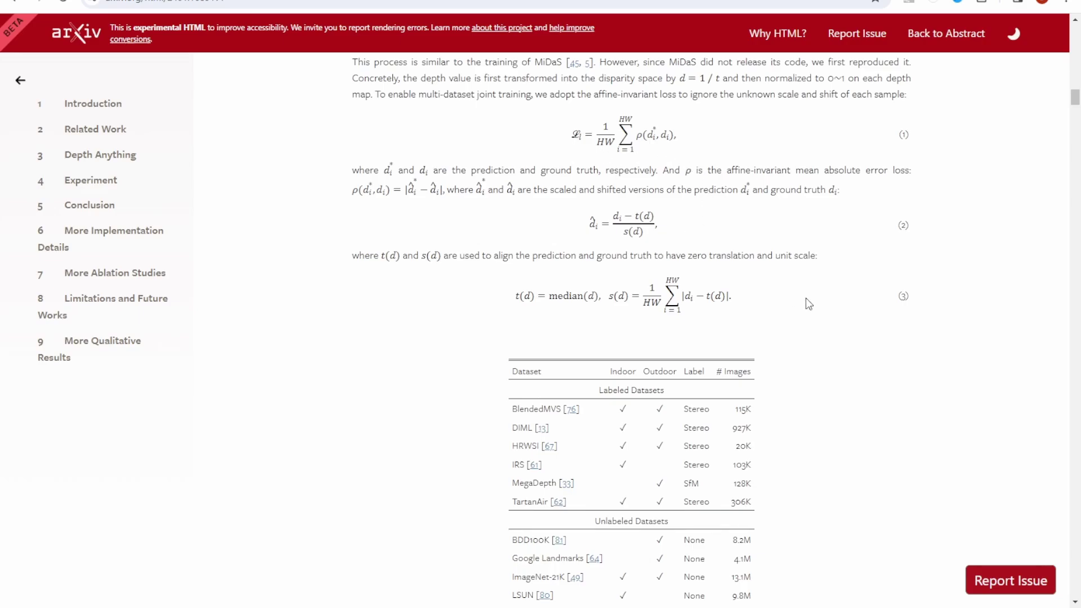
scroll(806, 299, "down", 4)
scroll(806, 298, "down", 8)
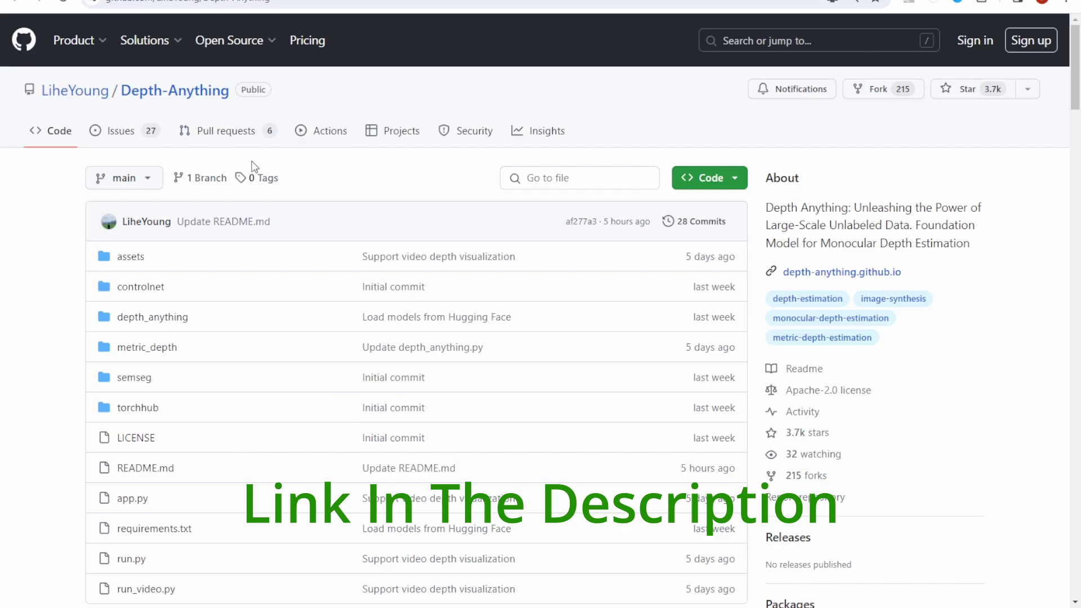
Step: Scroll to the README News and highlight the new ControlNet integration entry
scroll(80, 137, "down", 3)
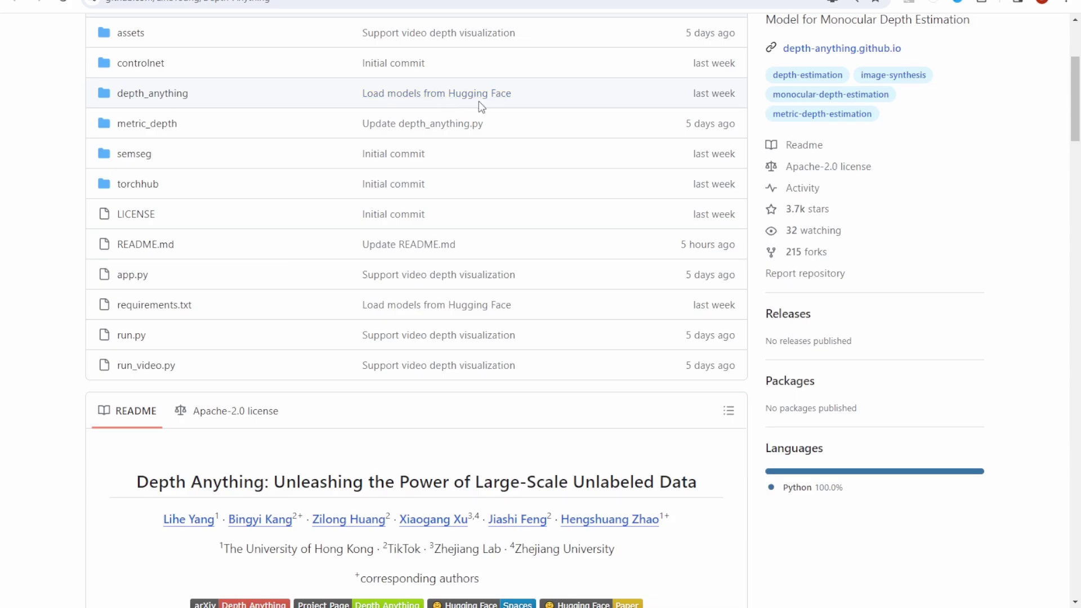
scroll(615, 119, "down", 3)
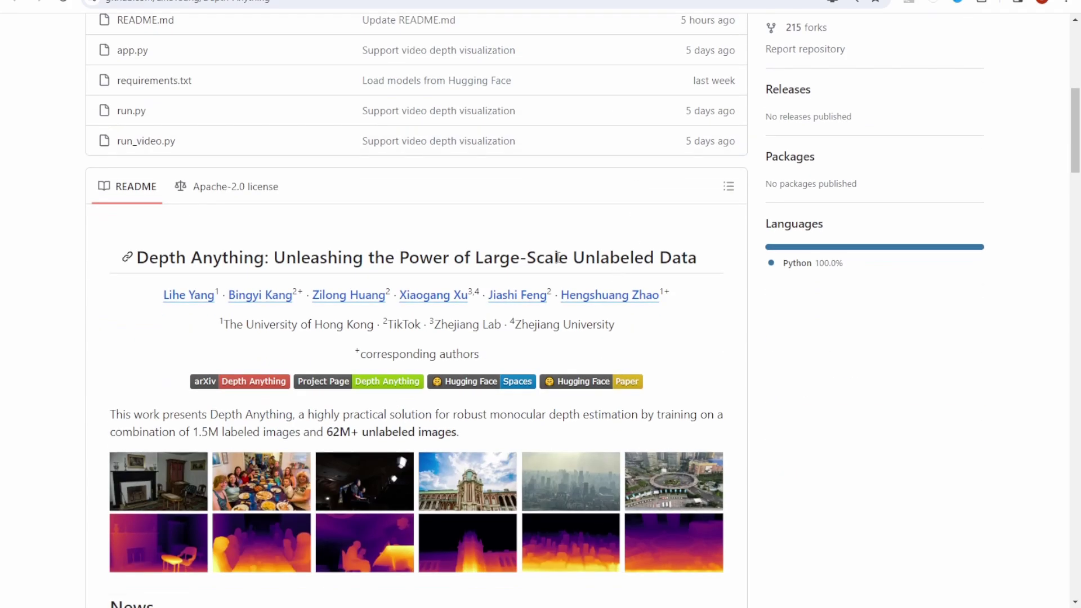
scroll(557, 258, "down", 6)
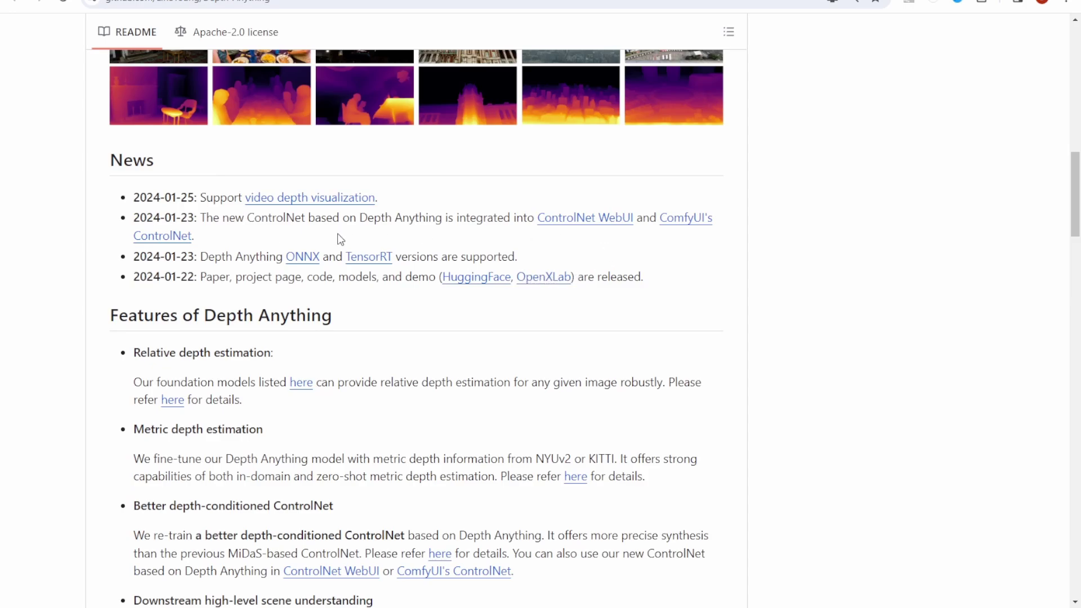
left_click_drag(206, 221, 529, 219)
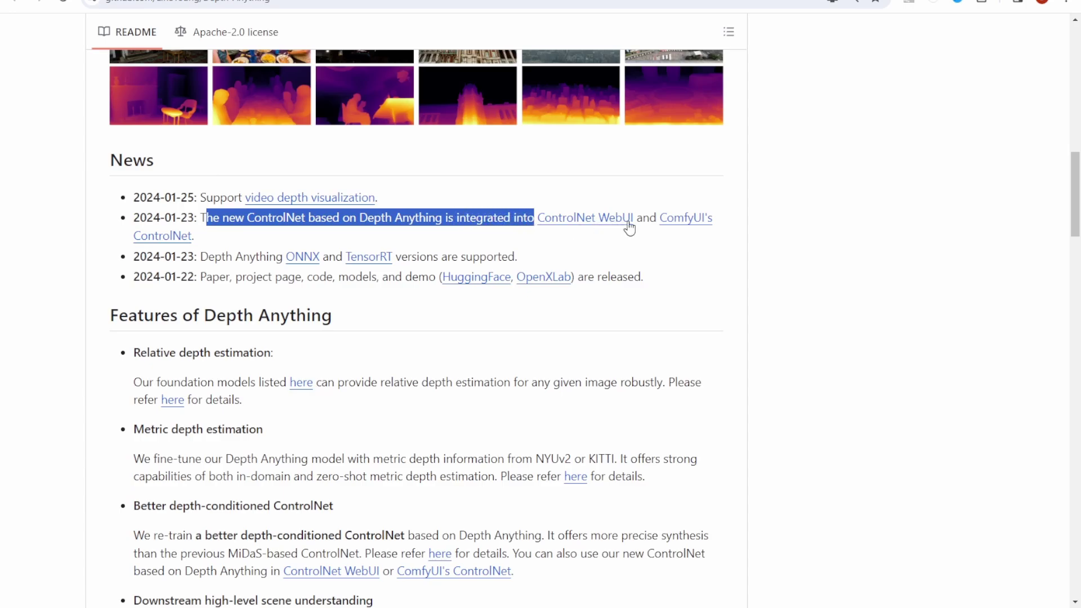
left_click(587, 243)
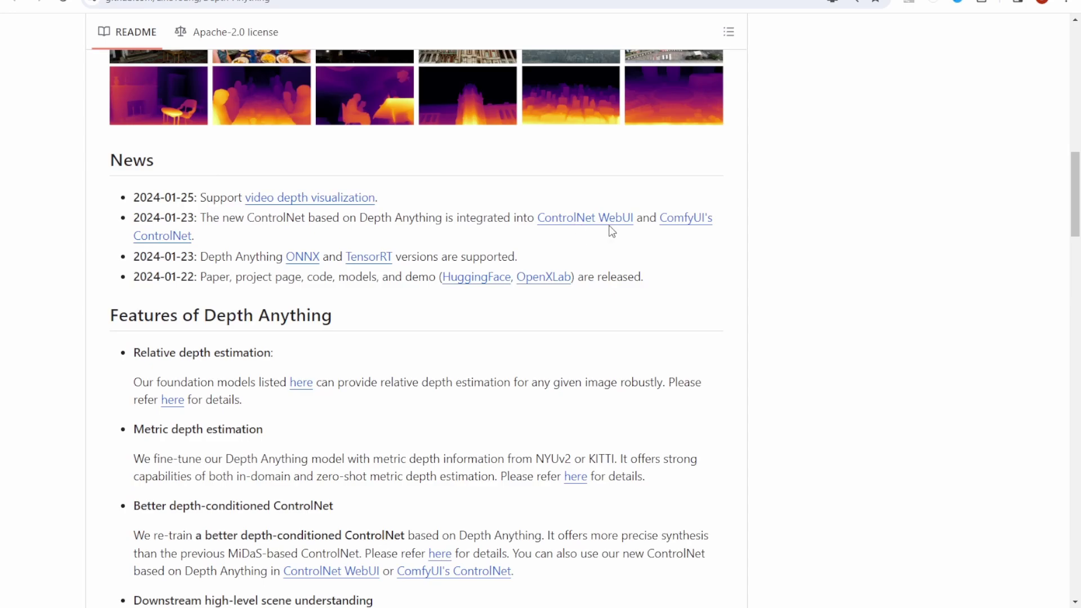
Step: Review the MiDaS benchmark comparison and the pre-trained model sizes table
scroll(612, 231, "down", 10)
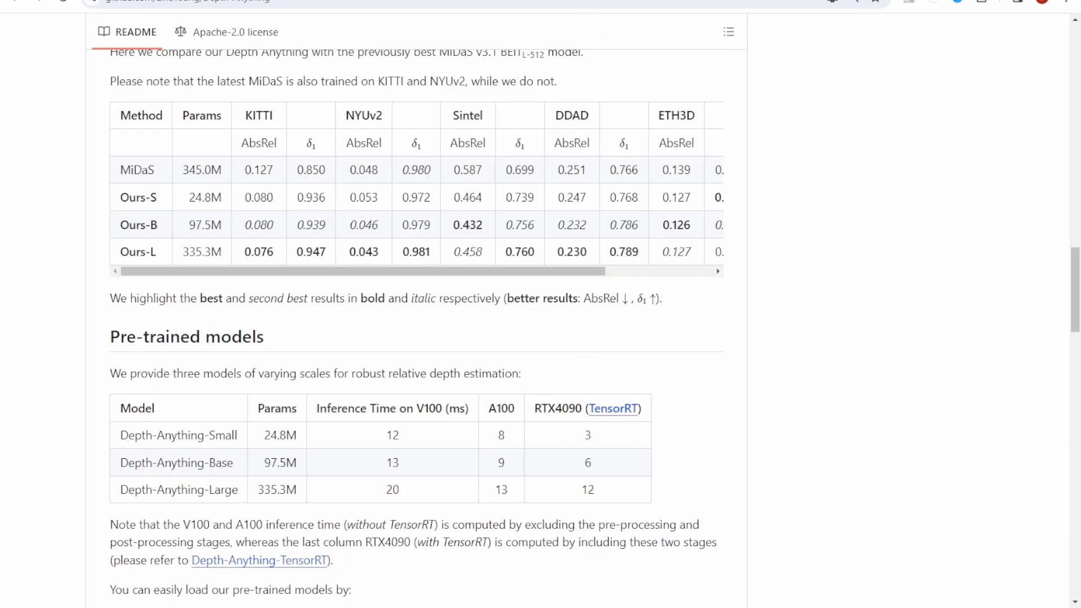
scroll(680, 143, "up", 15)
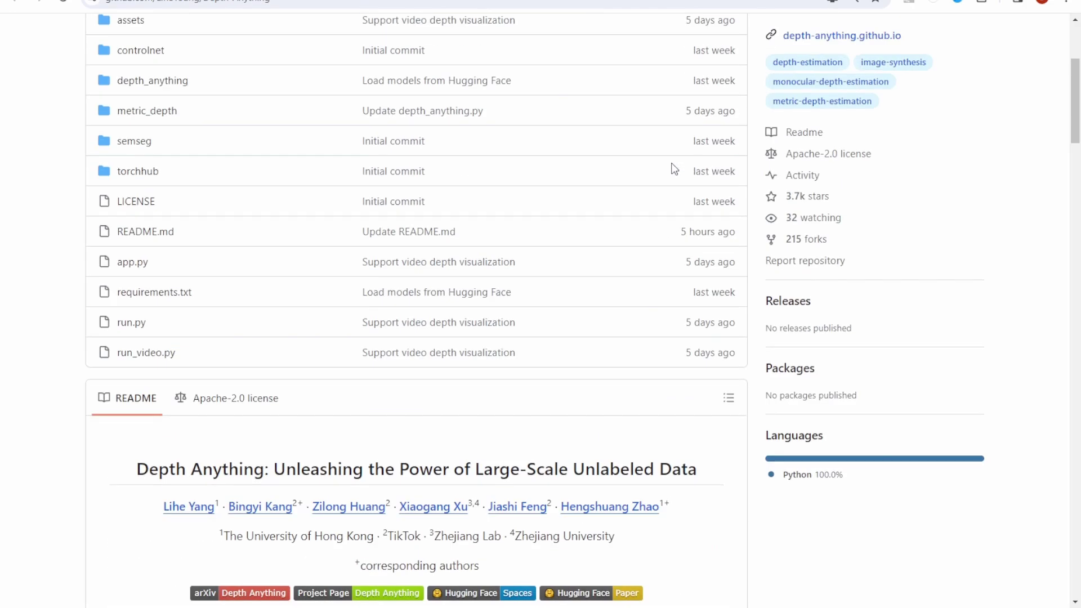
scroll(671, 169, "down", 4)
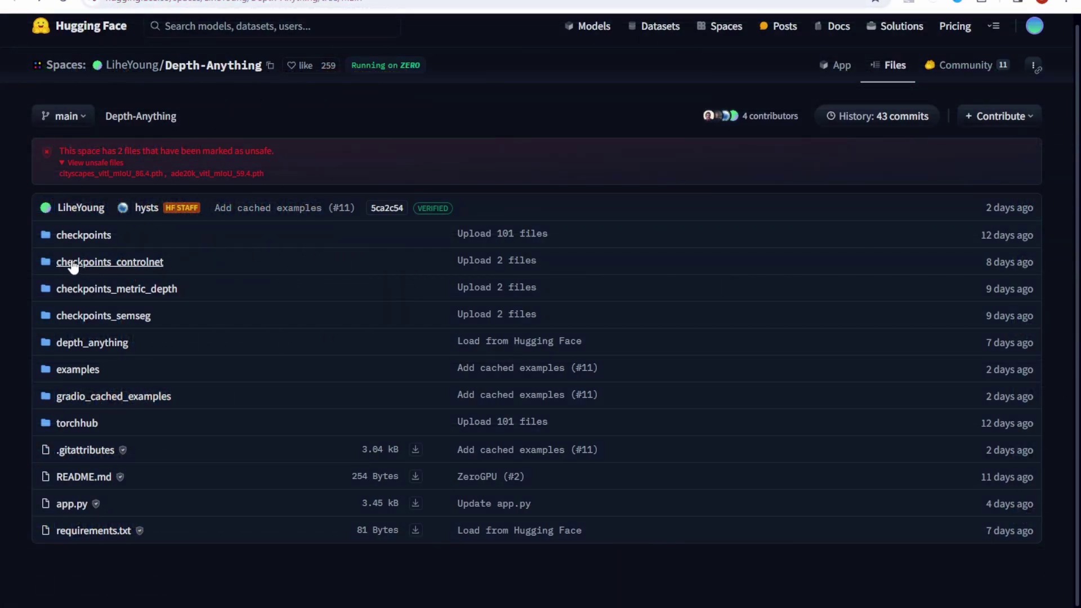
Step: Open the checkpoints_controlnet folder in the Depth-Anything Space's files
left_click(142, 262)
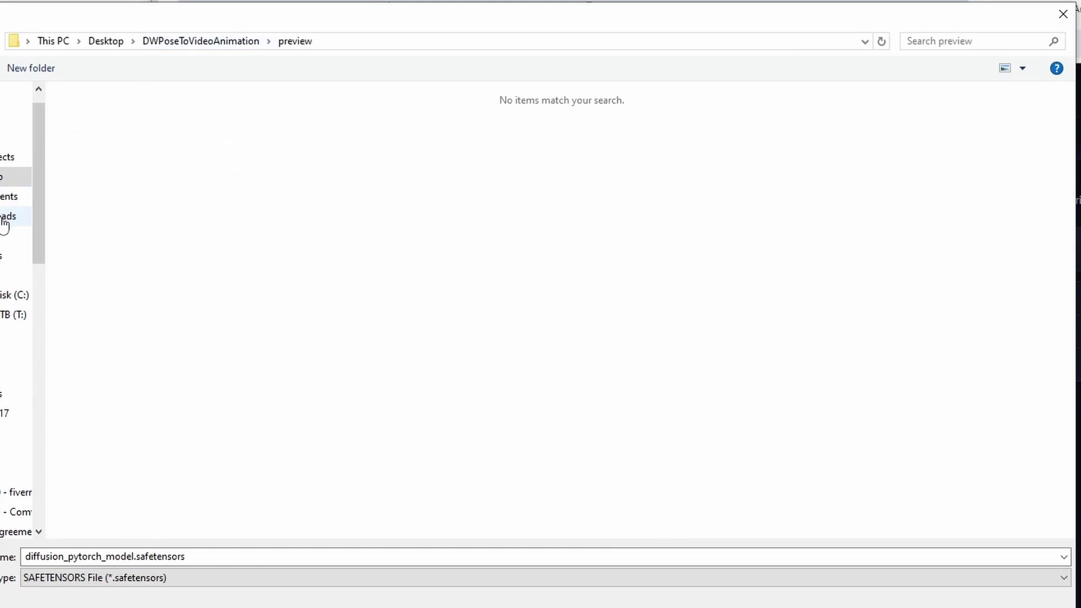
Step: Set the save location to C:\ComfyUI\ComfyUI\models\controlnet
left_click(11, 294)
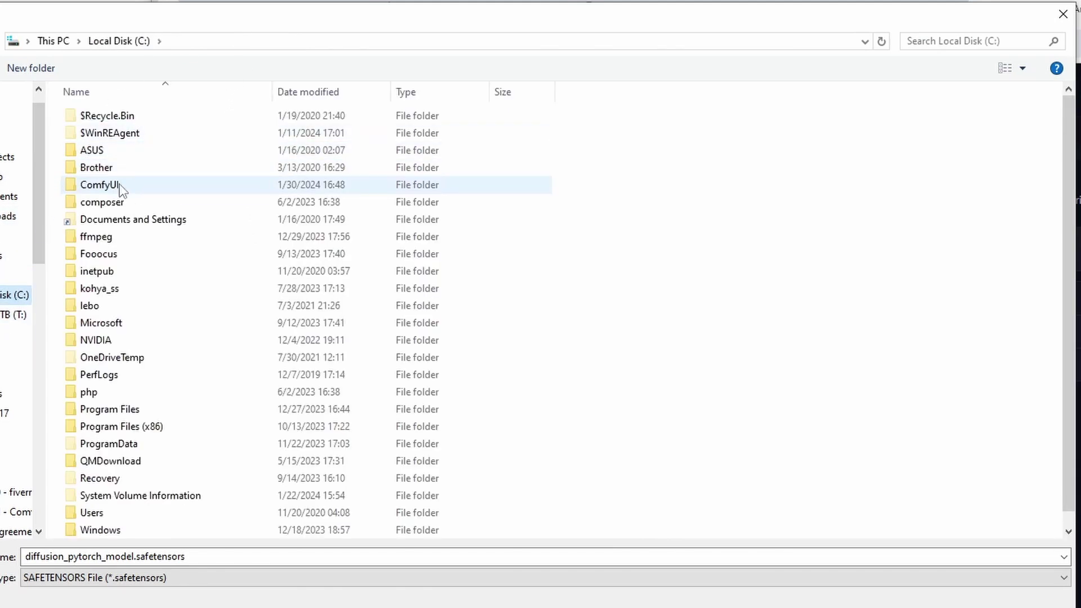
double_click(120, 189)
left_click(154, 133)
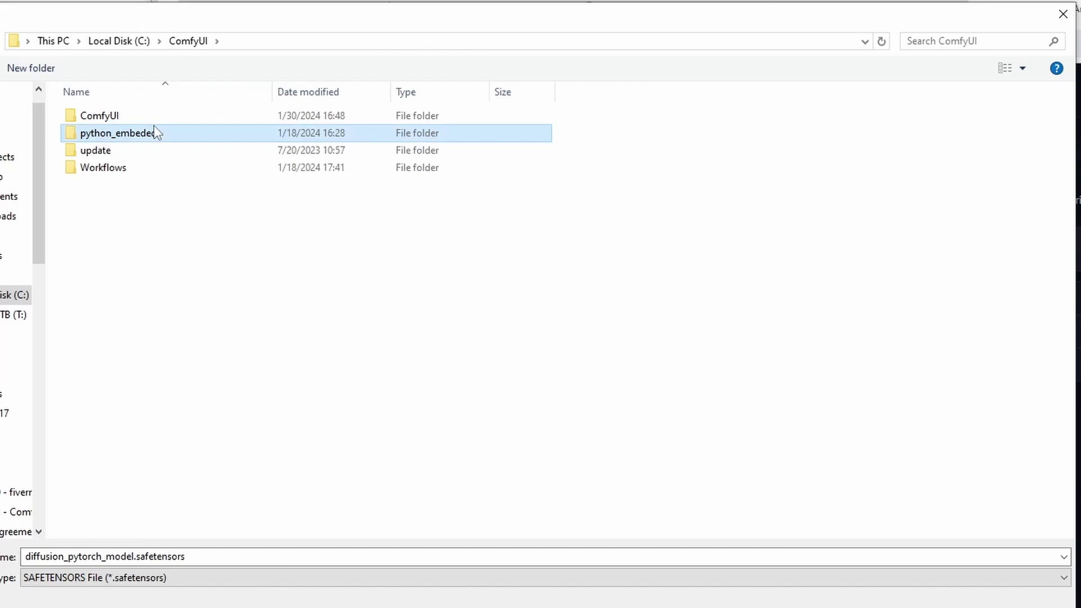
double_click(162, 118)
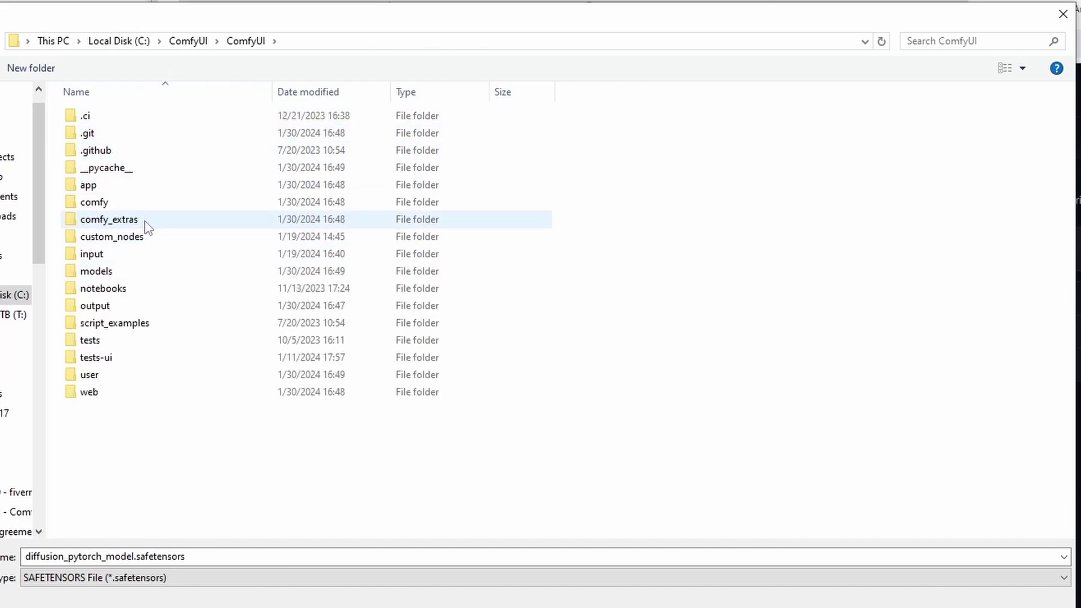
double_click(109, 272)
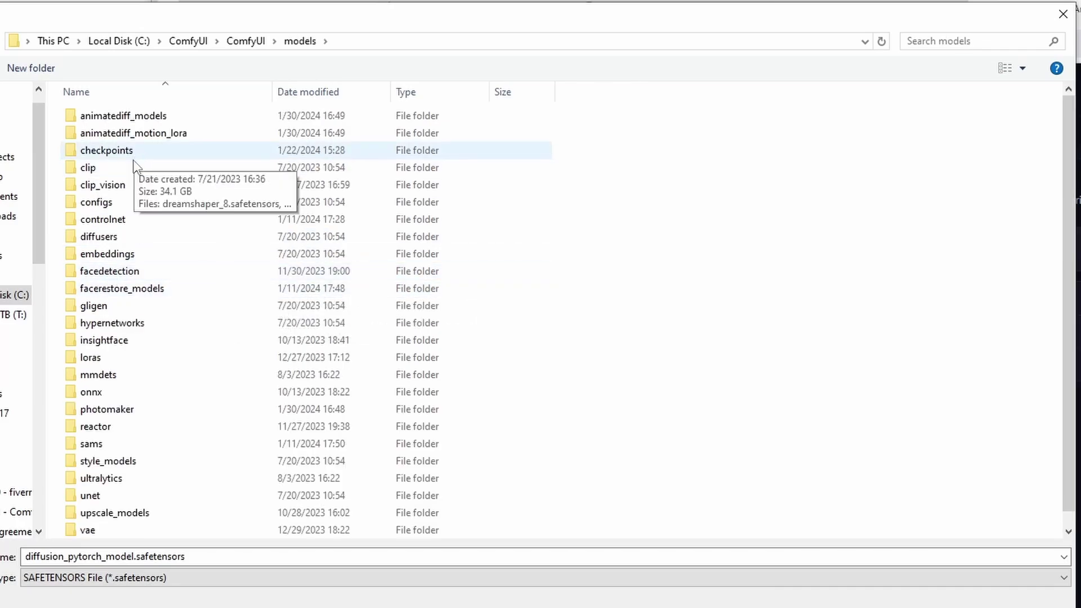
left_click(150, 224)
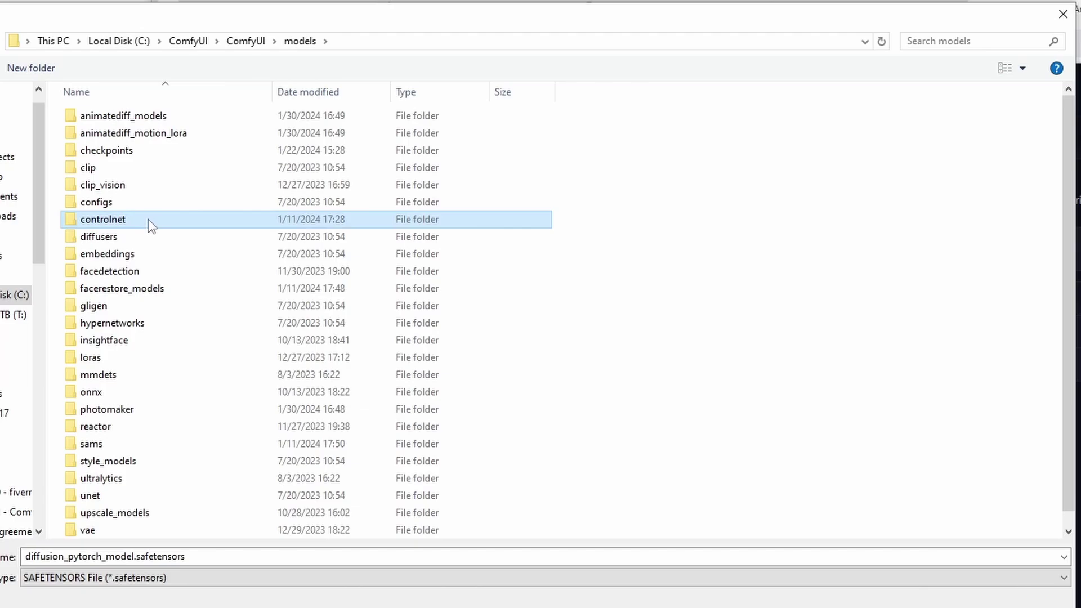
double_click(148, 225)
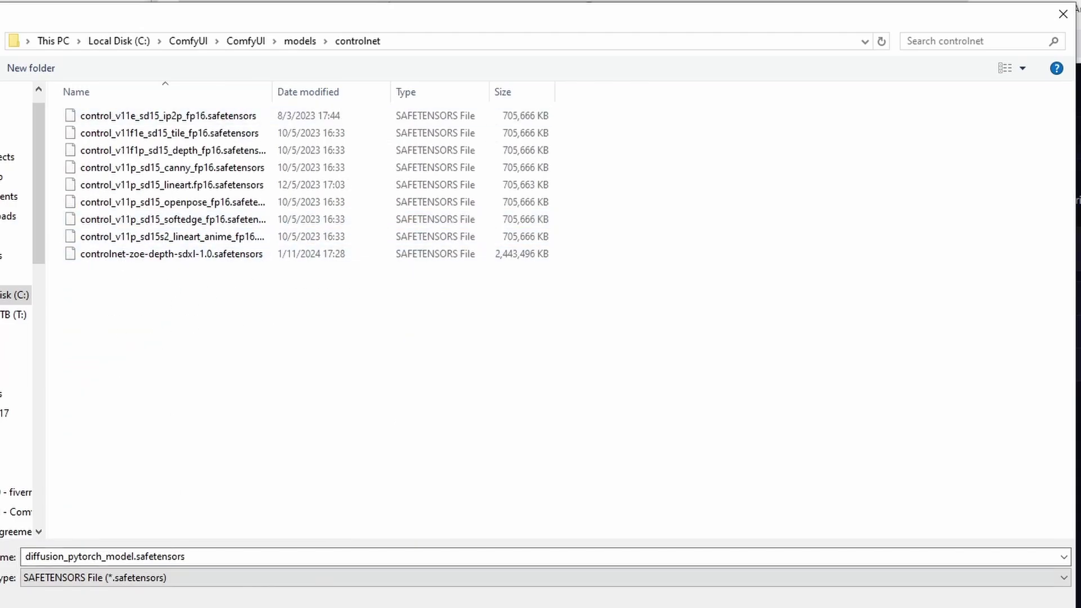
Step: Rename the file to Depth-Anything_ControlNet.safetensors
double_click(70, 558)
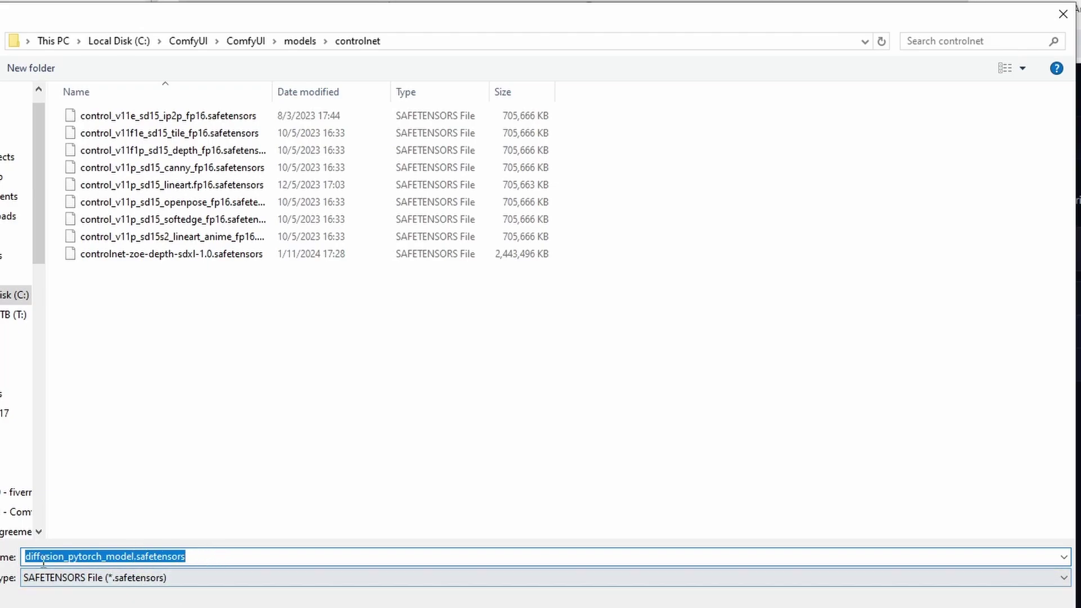
left_click(106, 557)
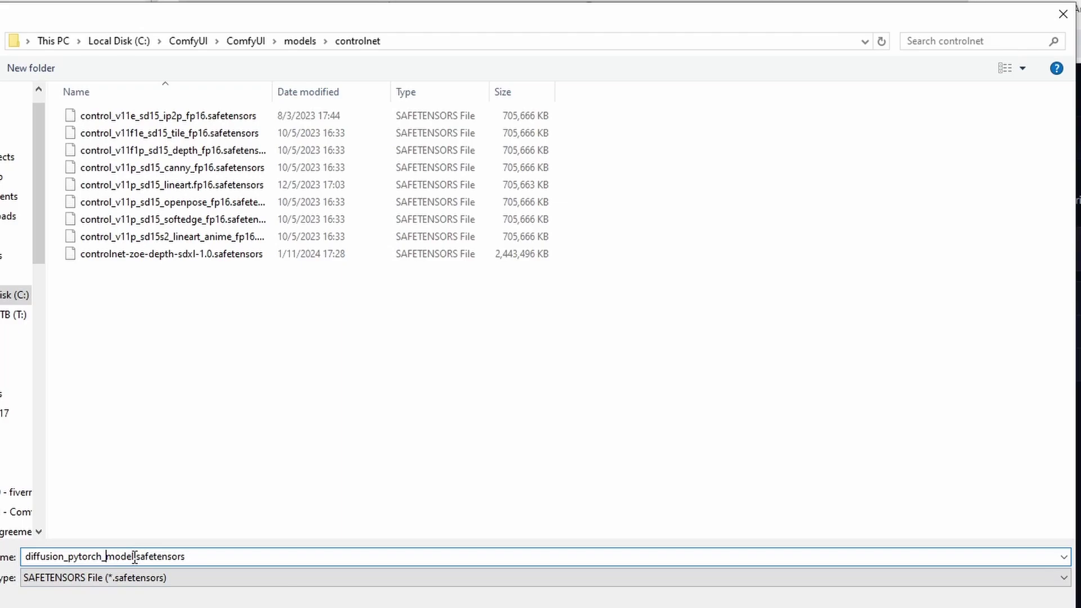
left_click_drag(133, 558, 14, 556)
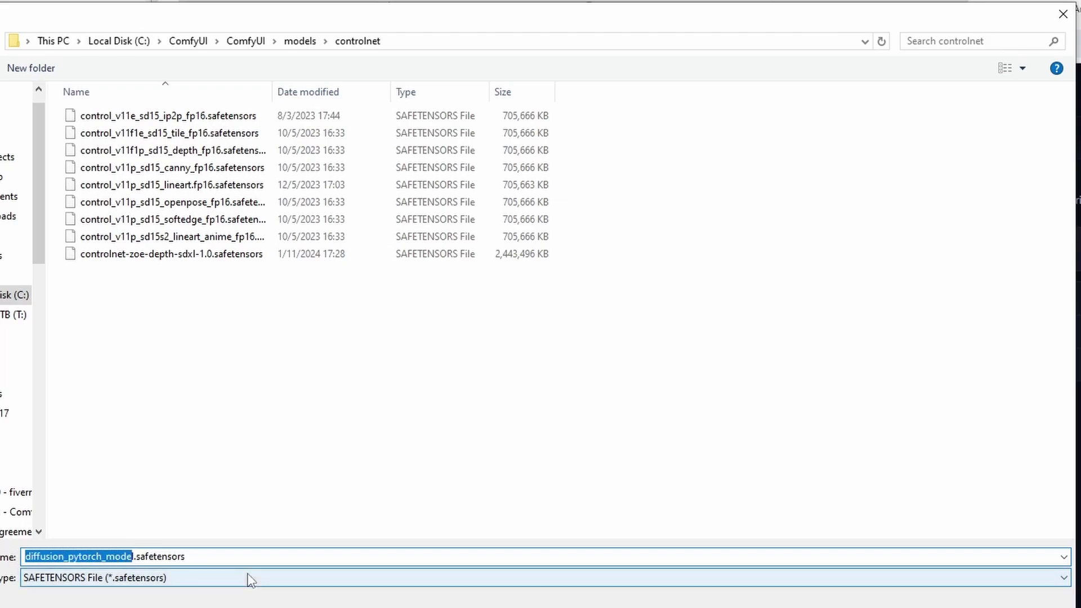
key("BackSpace")
key("Delete")
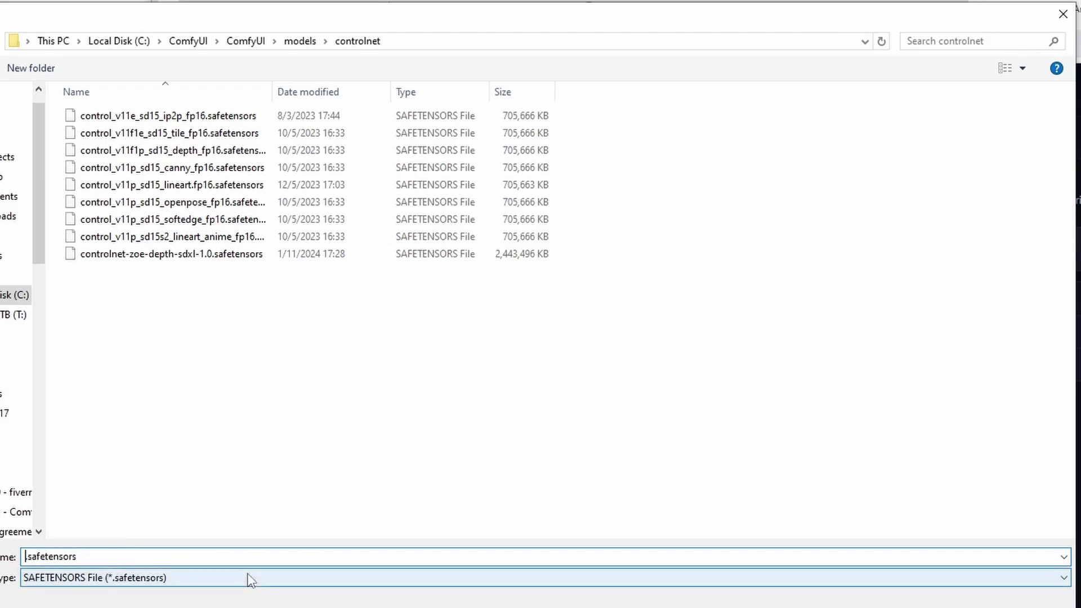
type("Depth-Anything")
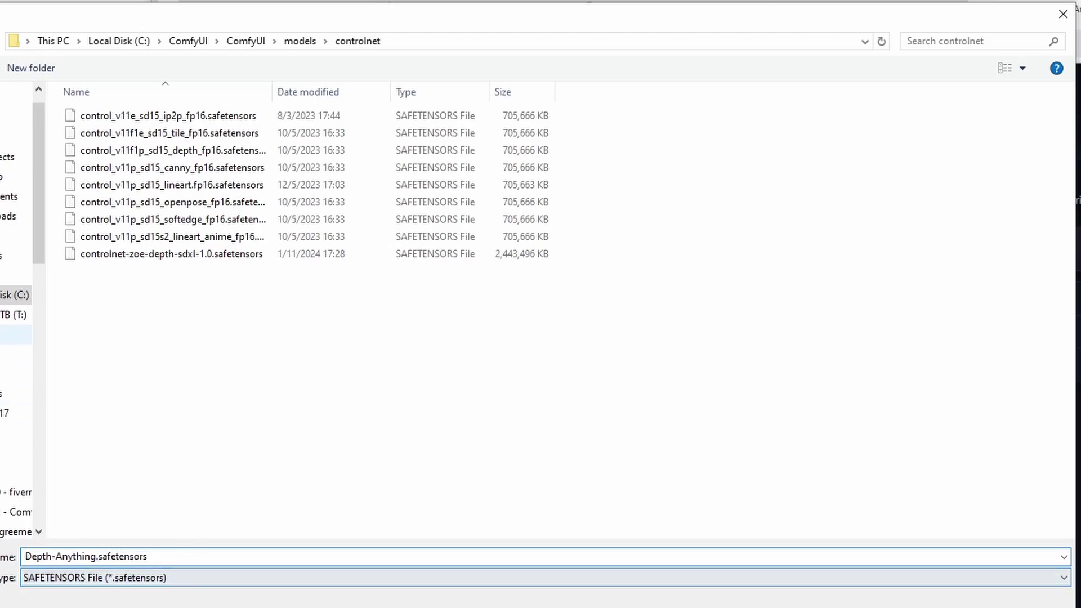
key("Delete")
type("_ControlNet")
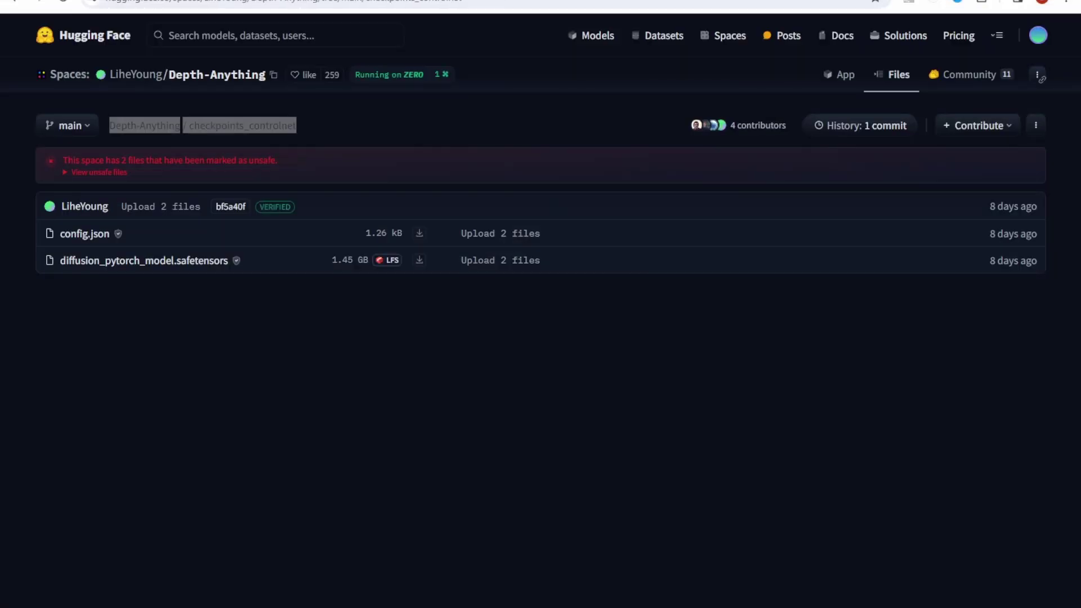
Step: Run Try update on ControlNet Auxiliary Preprocessors in the Manager's installed custom node list
left_click(944, 123)
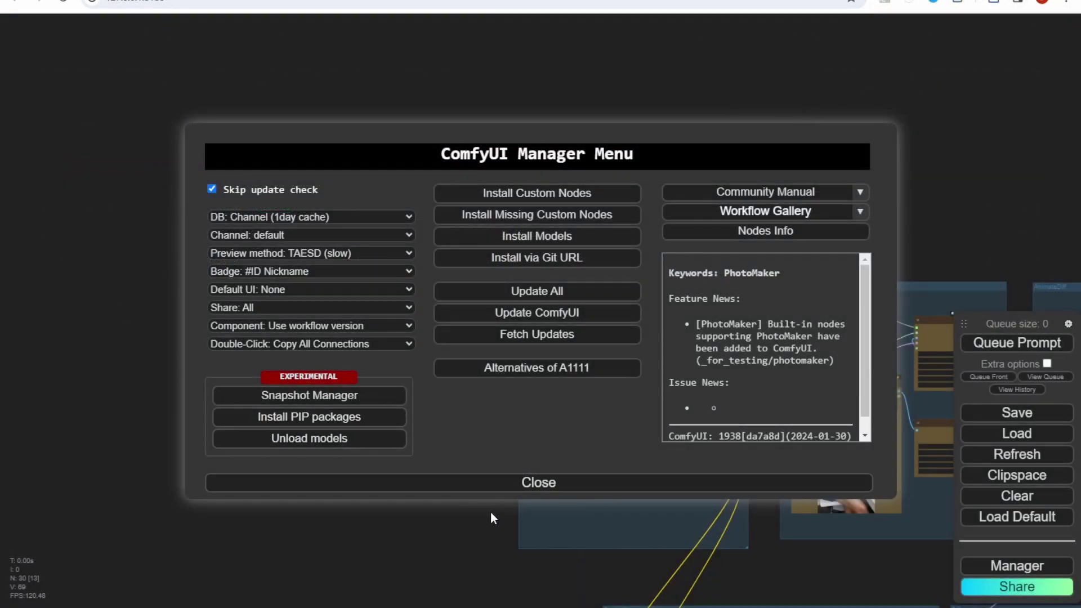
left_click(517, 194)
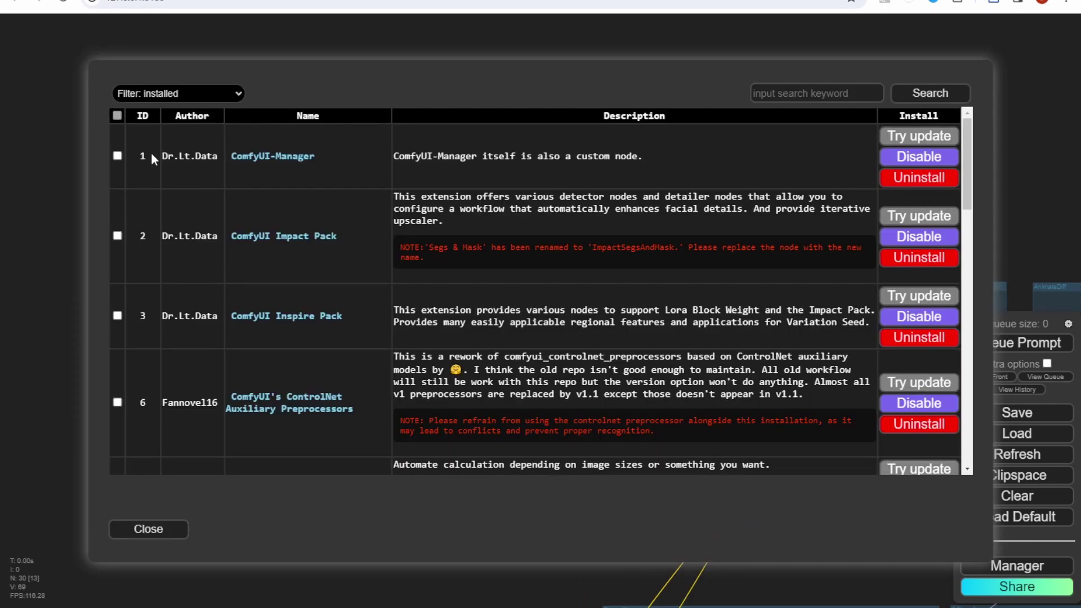
scroll(264, 335, "down", 4)
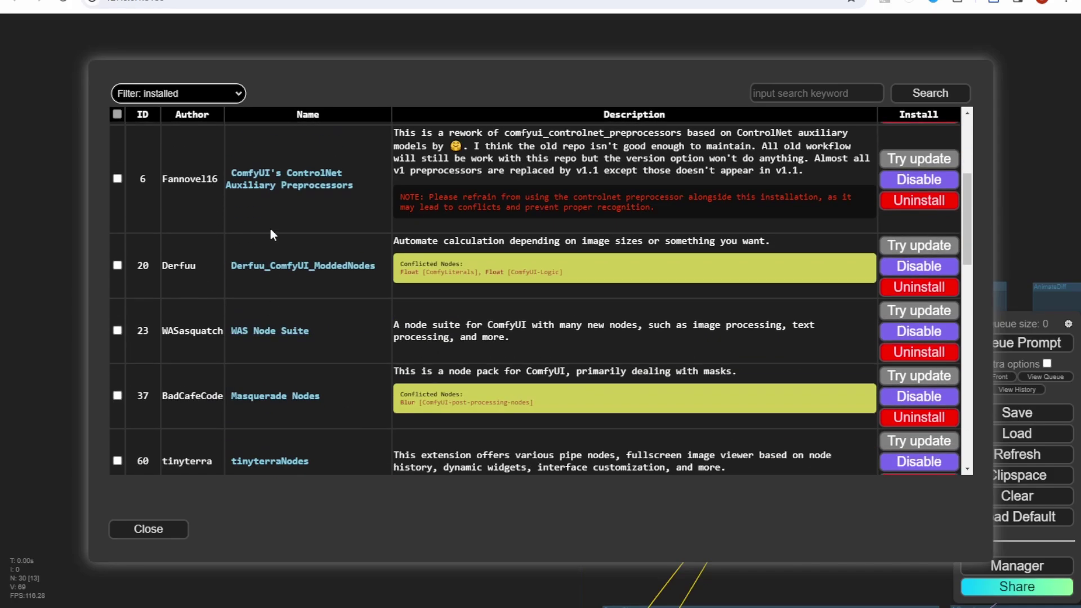
left_click_drag(164, 158, 373, 184)
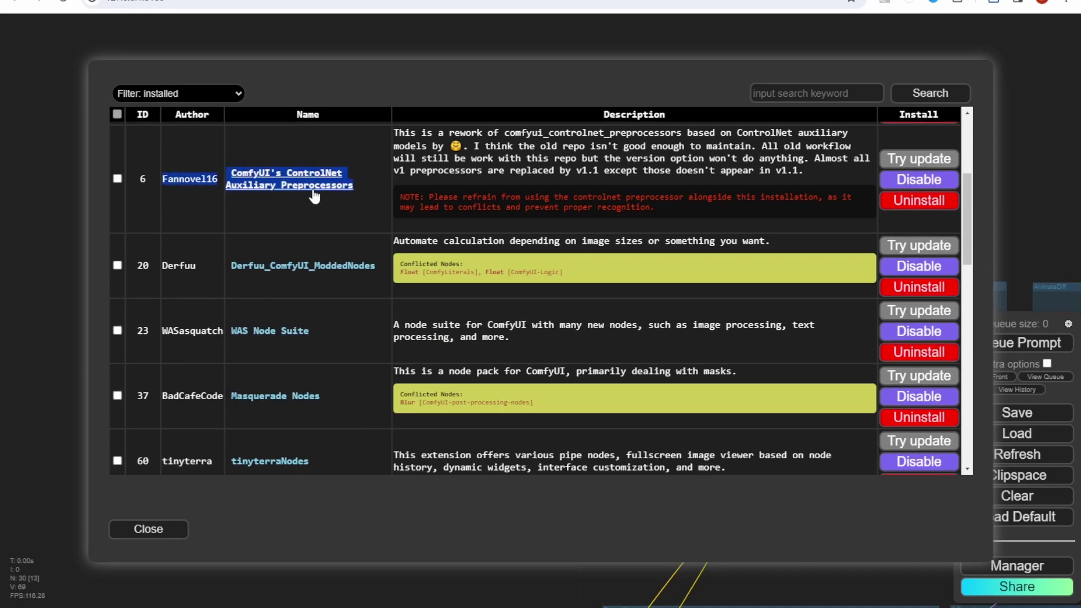
left_click(370, 189)
left_click(895, 162)
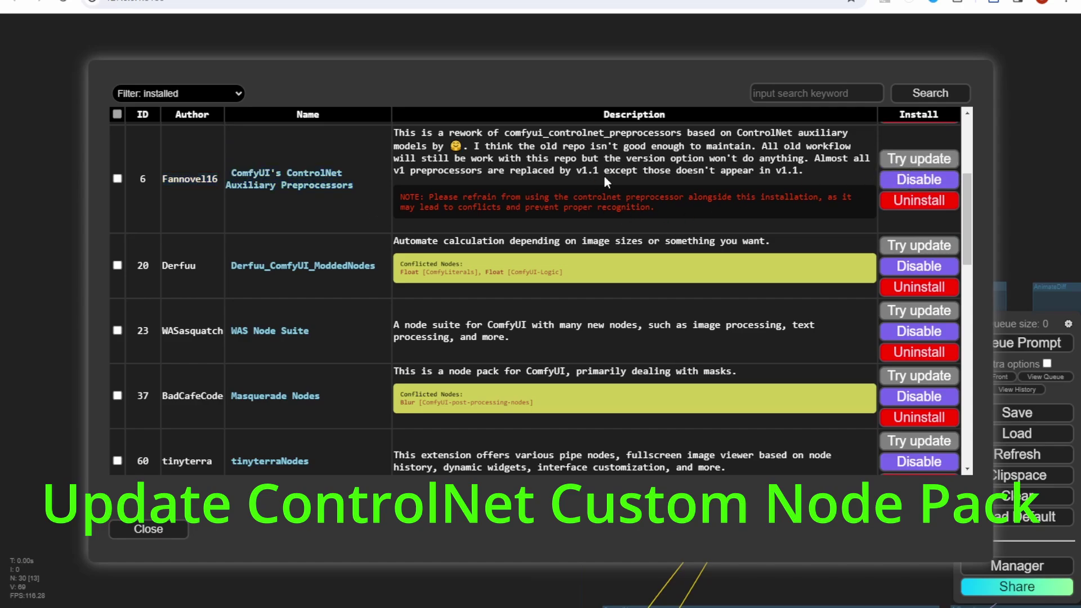
left_click(147, 528)
Step: Search 'Depth' on empty canvas below the groups and add a DepthAnythingPreprocessor node
left_click(400, 483)
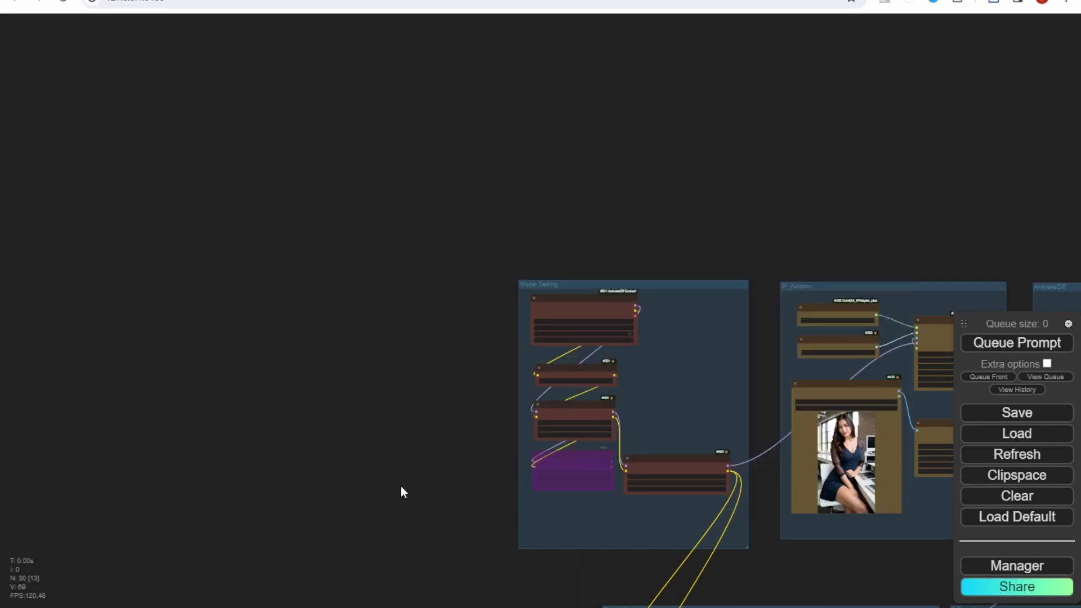
scroll(333, 378, "down", 3)
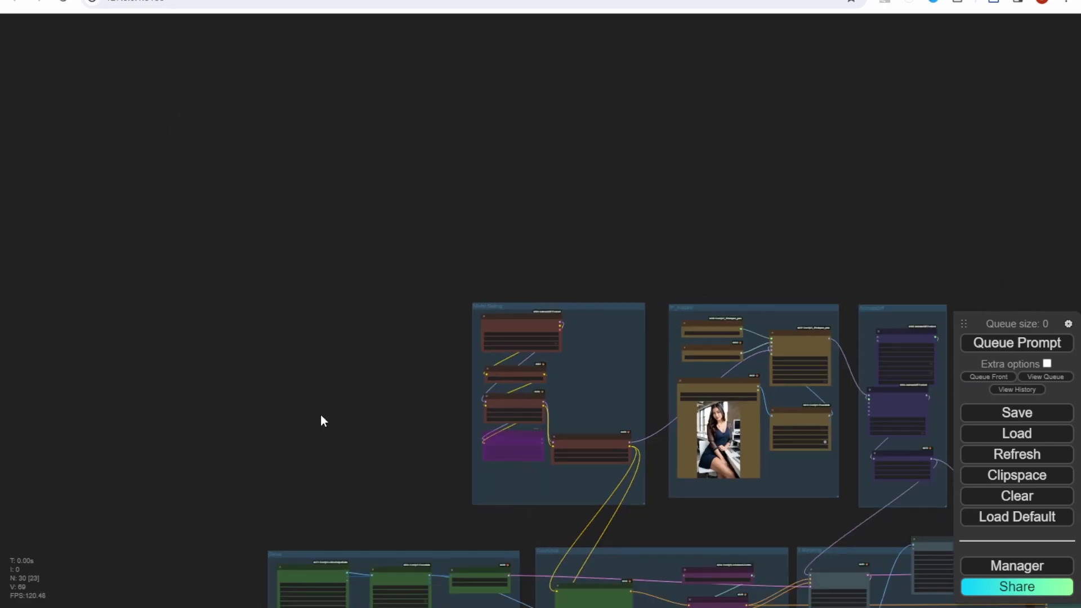
left_click_drag(321, 417, 400, 223)
double_click(302, 181)
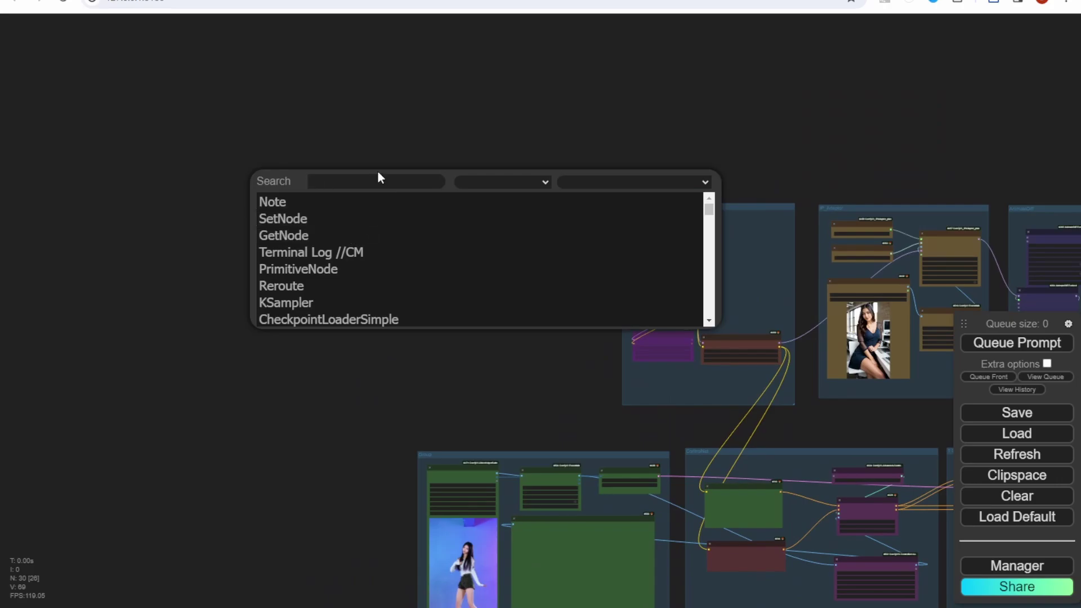
type("Dep")
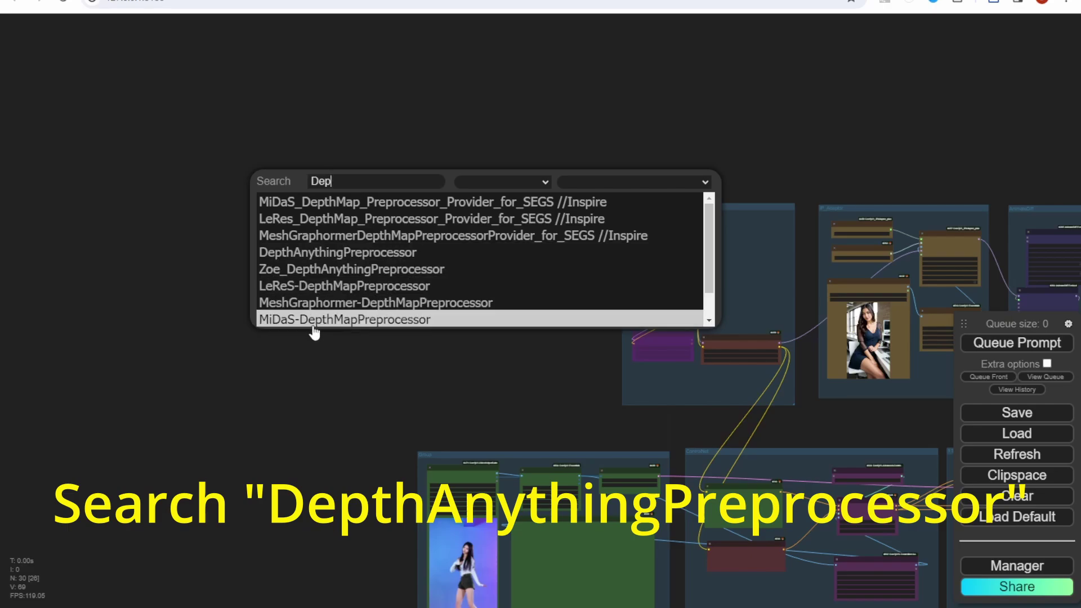
type("th")
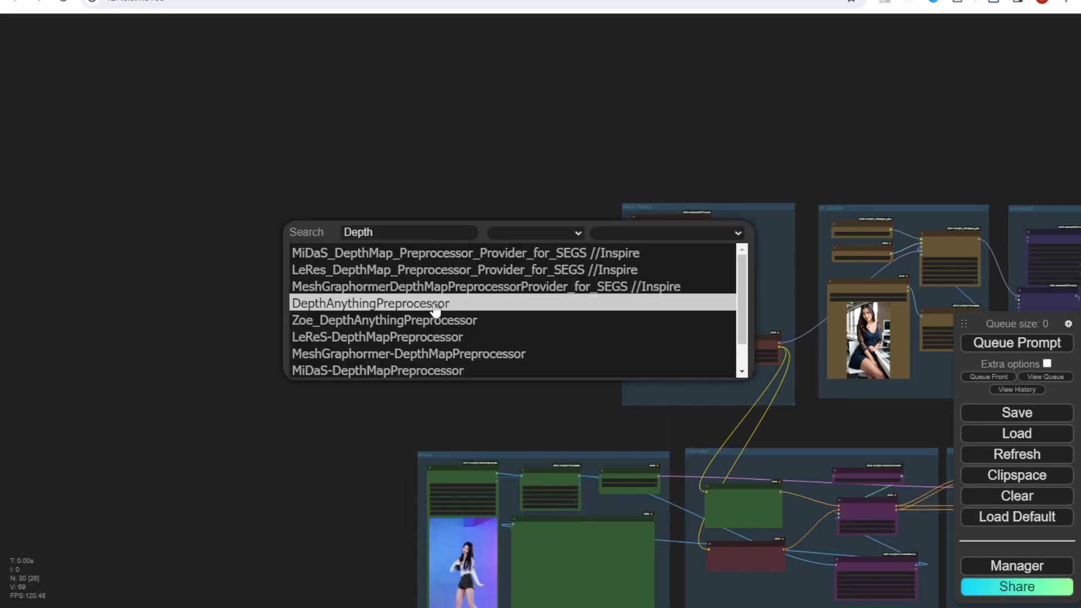
left_click(338, 302)
scroll(406, 270, "up", 5)
Step: Move the Depth Anything node to the canvas centre and keep depth_anything_vitl14.pth as its checkpoint
scroll(371, 273, "up", 8)
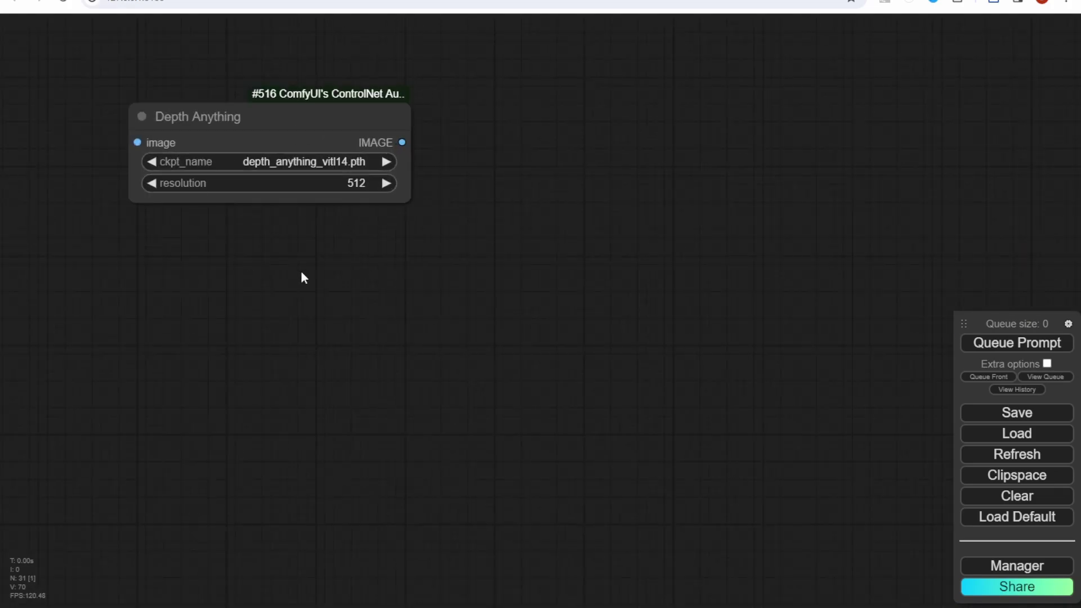
left_click_drag(287, 133, 576, 261)
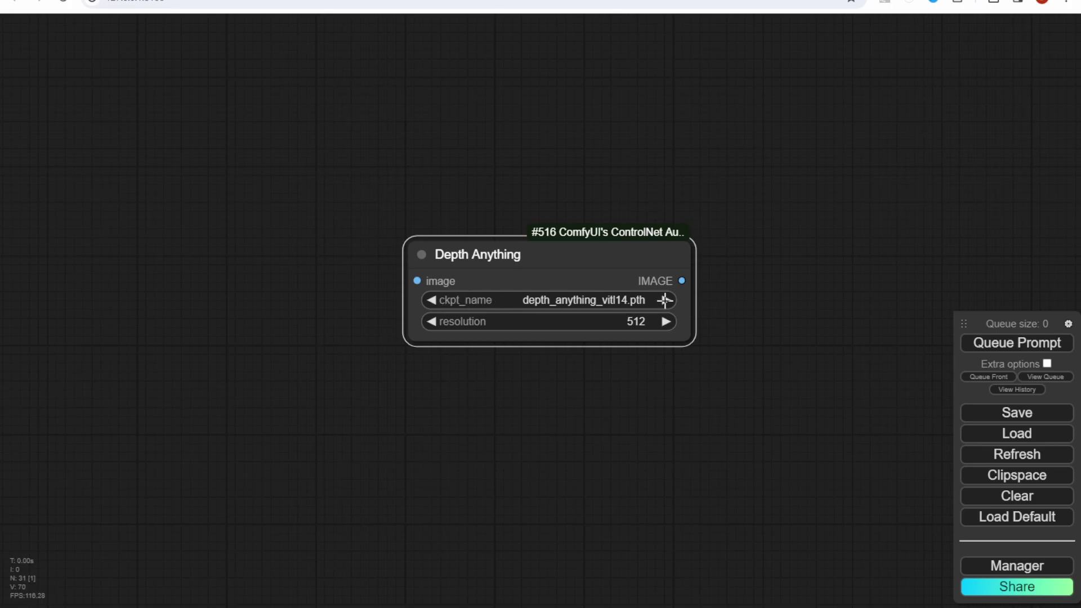
left_click(615, 299)
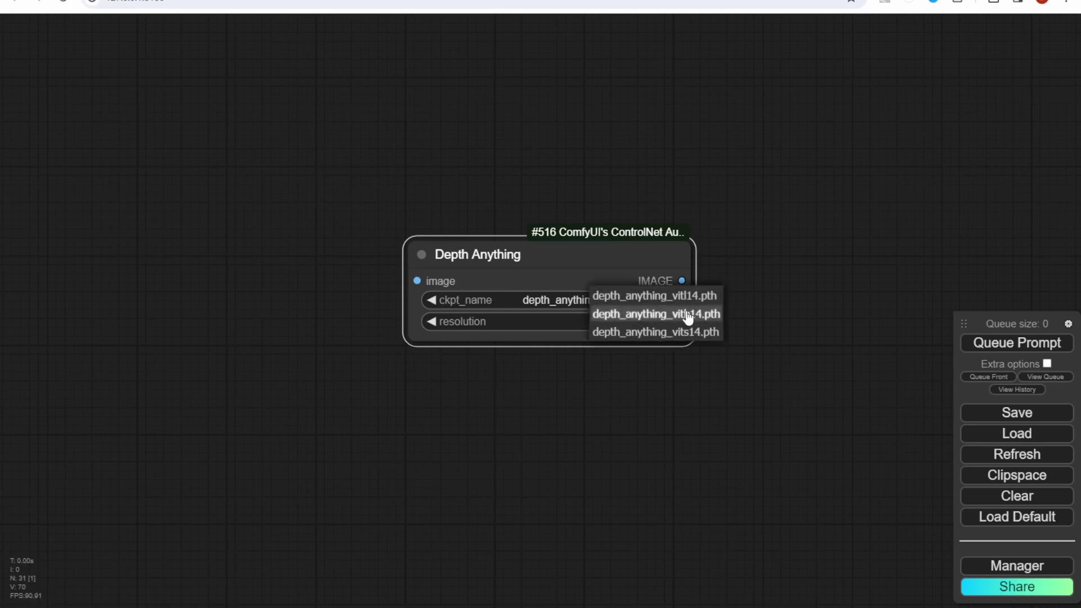
left_click(785, 374)
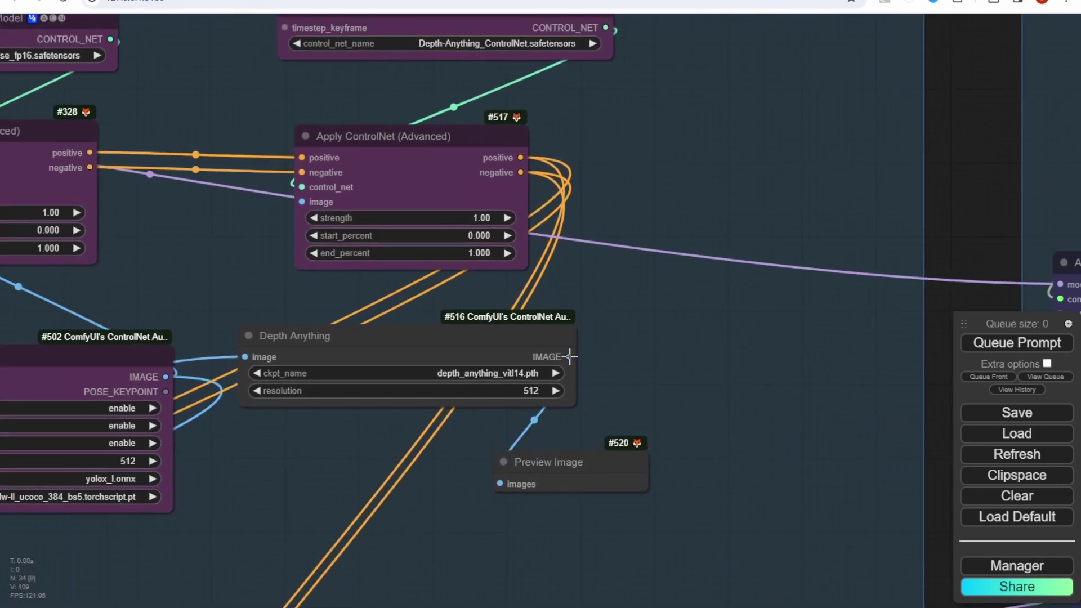
Step: Connect Depth Anything's IMAGE output to Apply ControlNet (Advanced)'s image input and widen that node
left_click_drag(569, 357, 301, 202)
left_click_drag(526, 266, 599, 258)
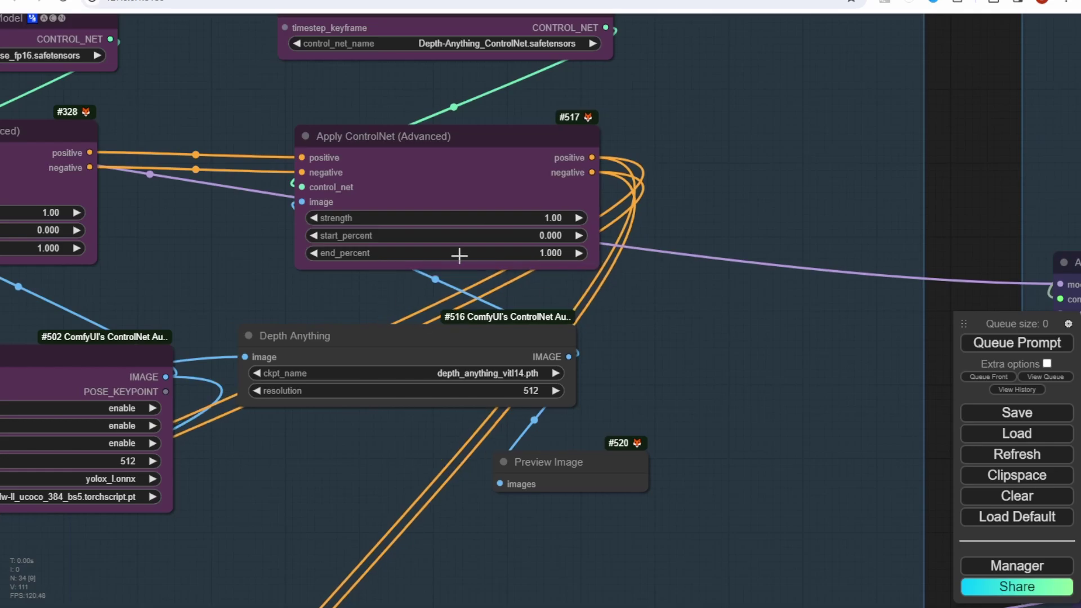
scroll(410, 295, "down", 4)
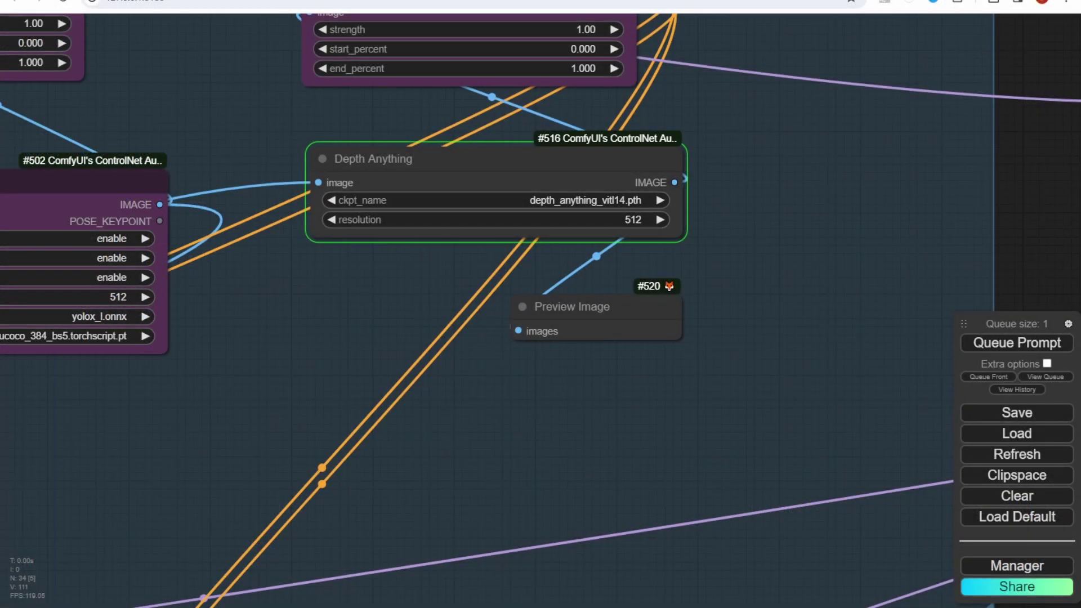
Step: Select the Depth Anything node on the canvas
left_click(605, 164)
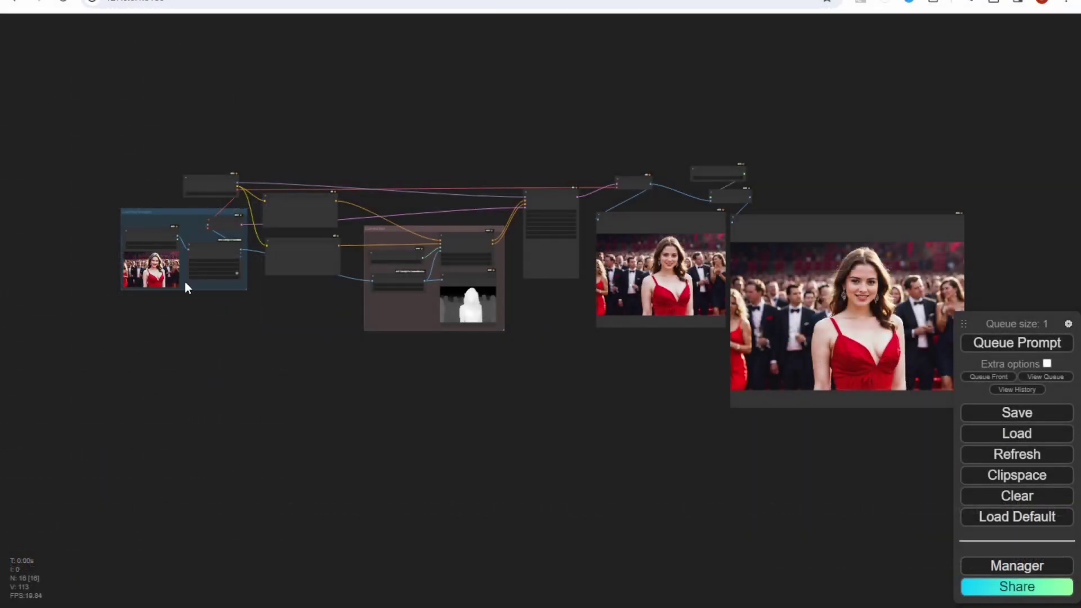
scroll(461, 363, "up", 9)
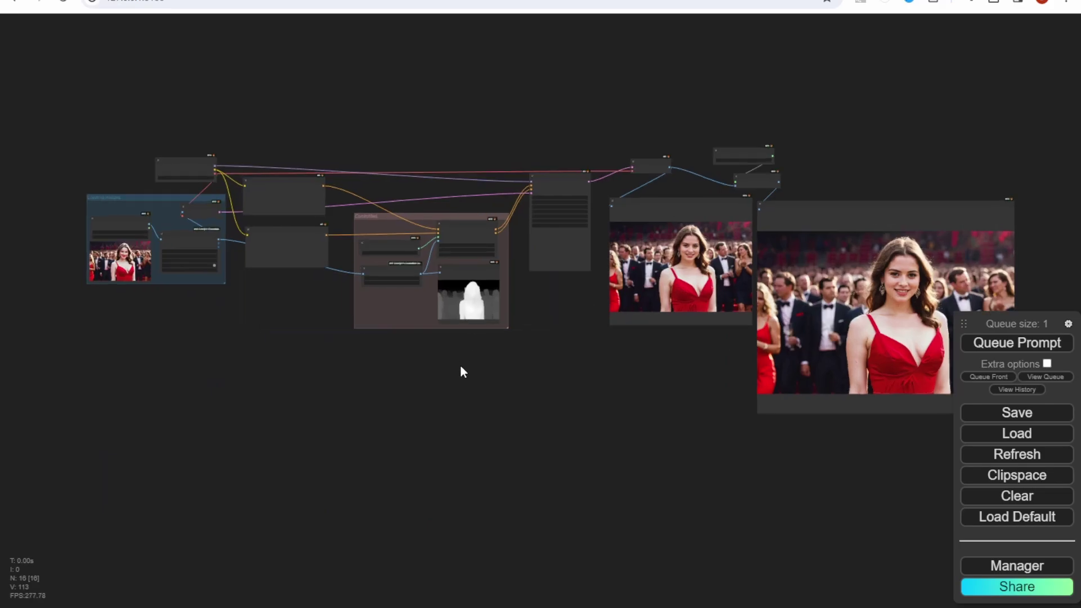
scroll(460, 364, "up", 7)
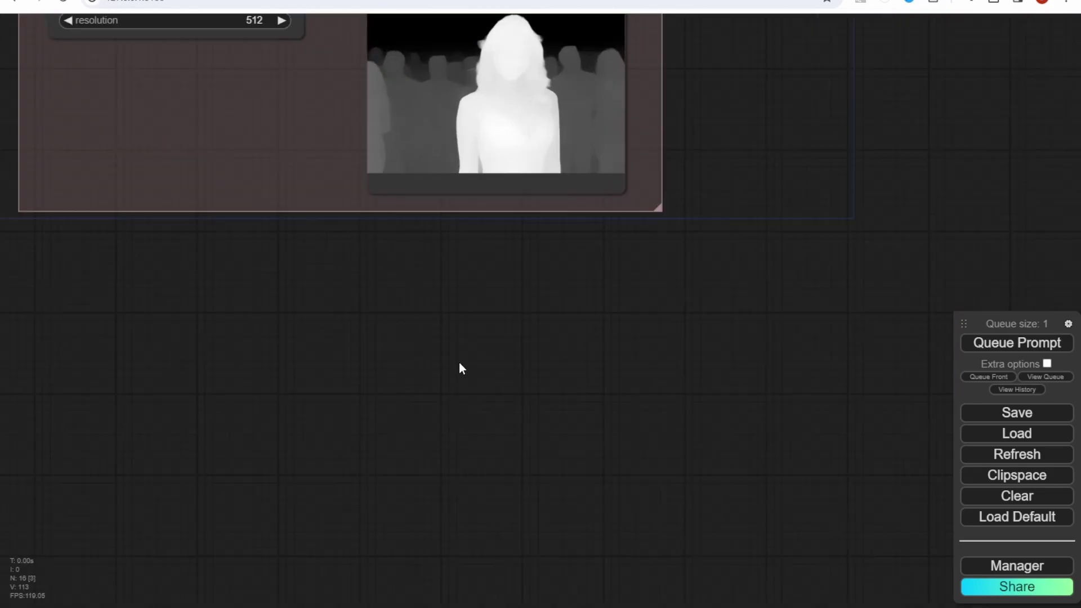
scroll(485, 489, "up", 5)
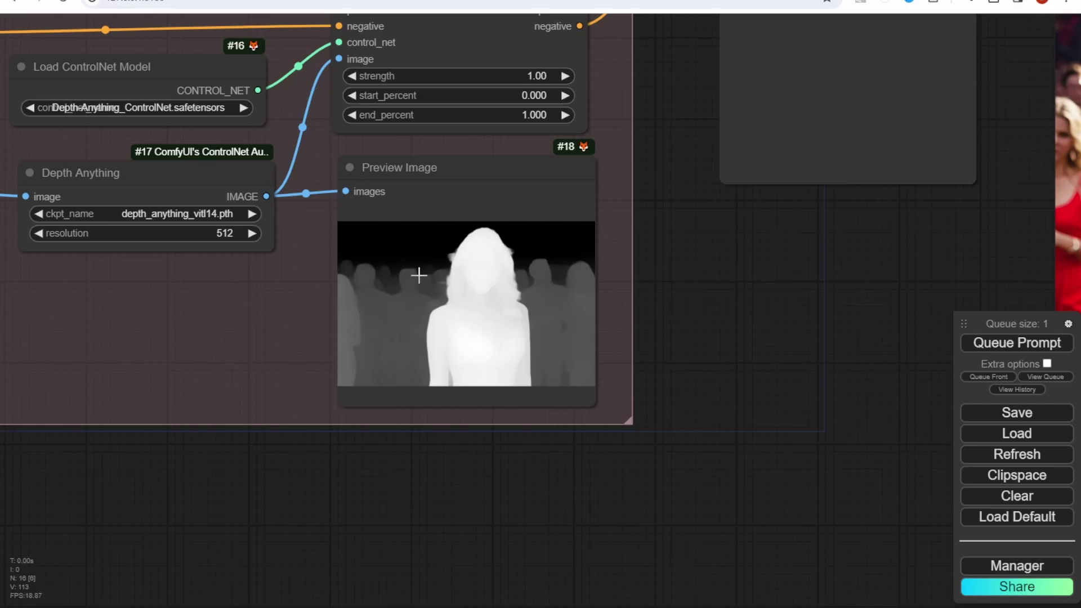
scroll(403, 295, "up", 3)
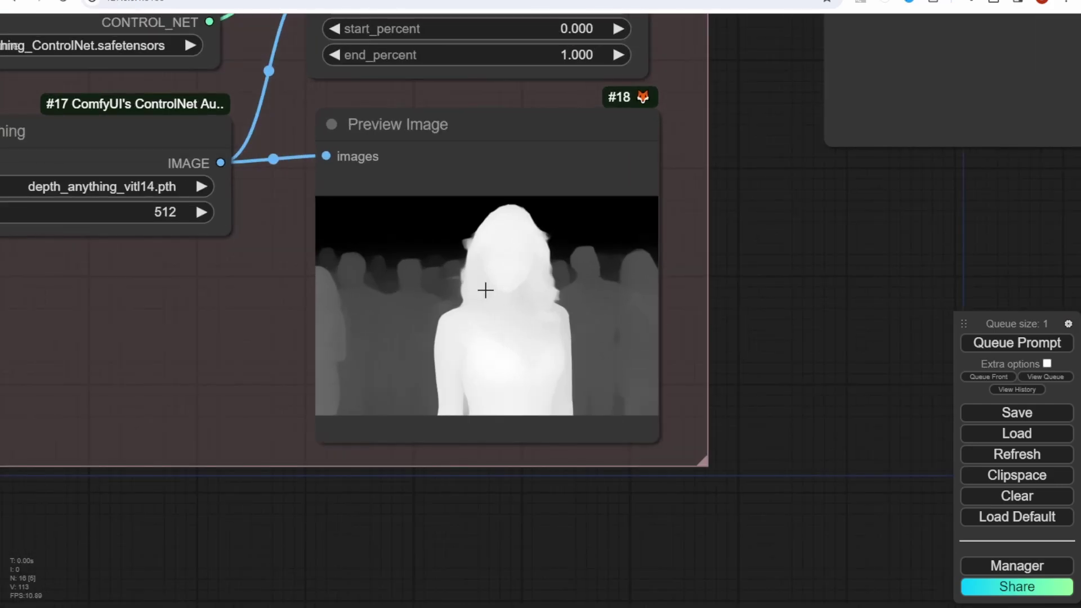
scroll(510, 303, "up", 7)
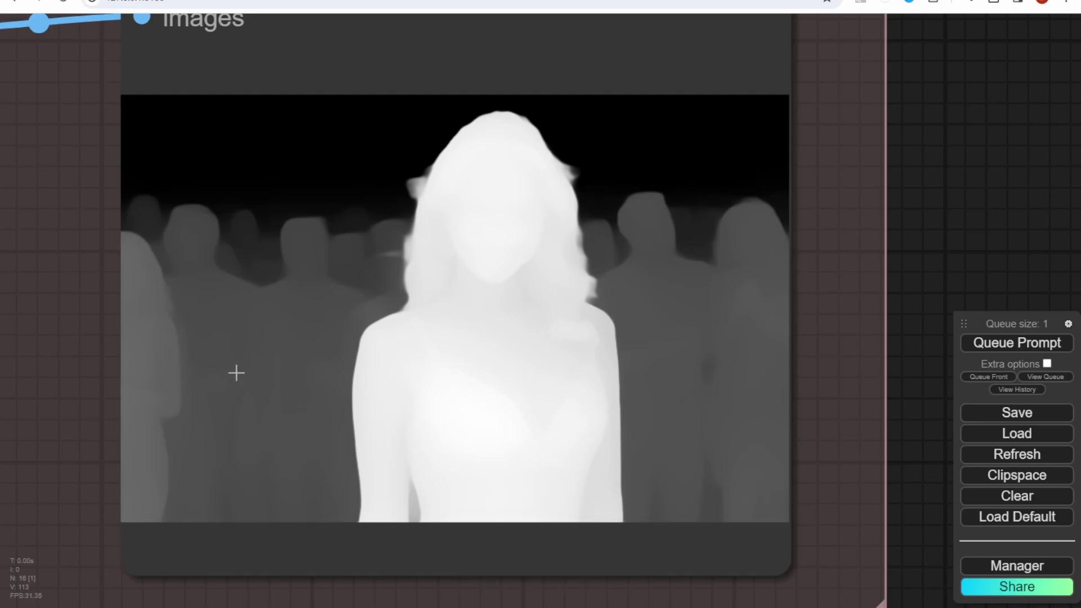
scroll(201, 338, "down", 3)
scroll(766, 278, "down", 2)
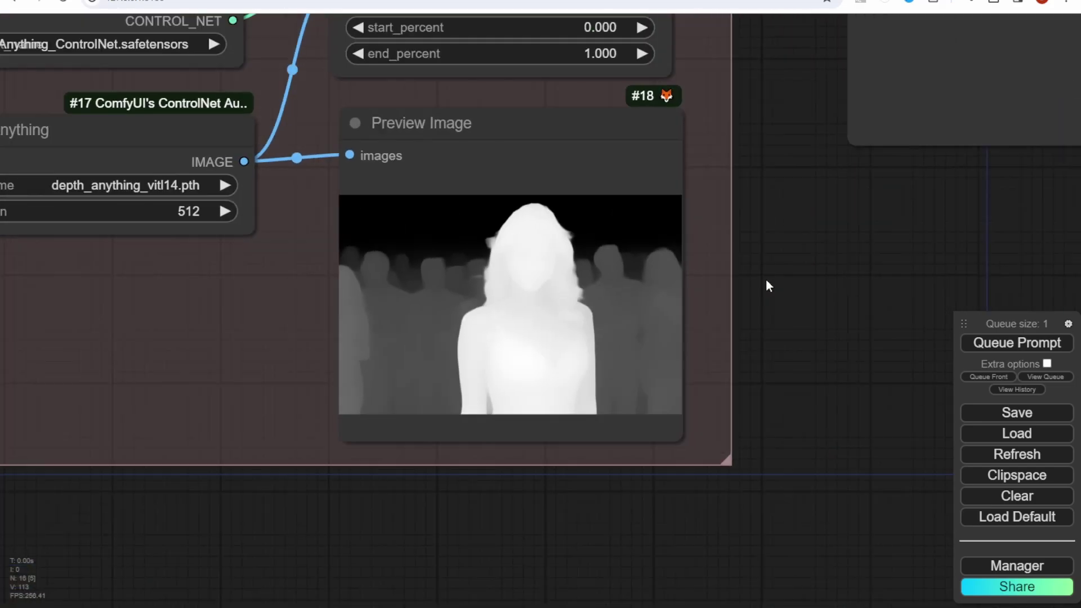
scroll(398, 478, "down", 3)
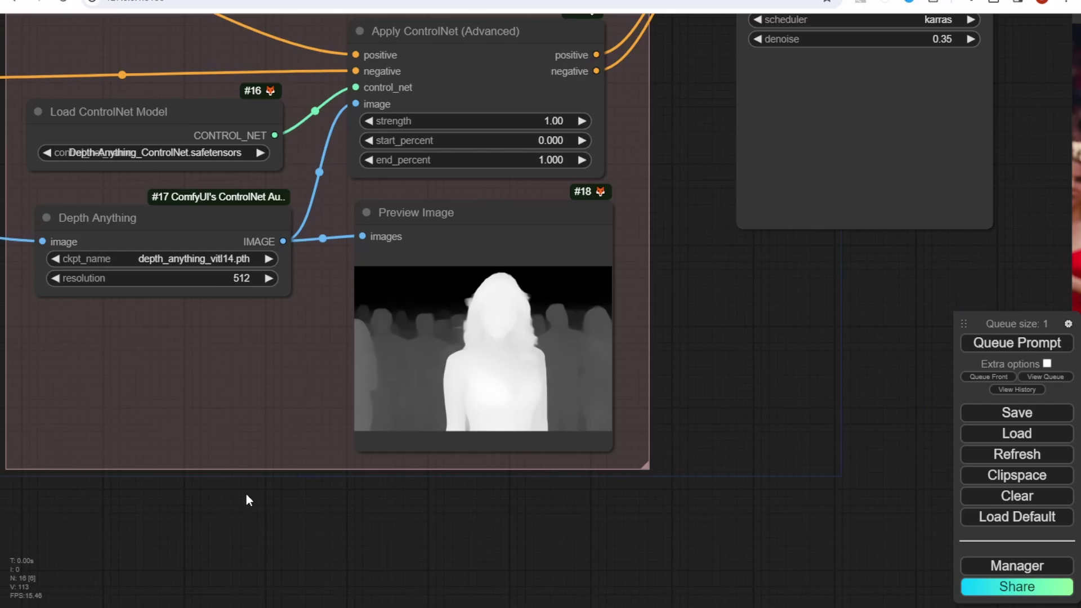
scroll(245, 494, "down", 3)
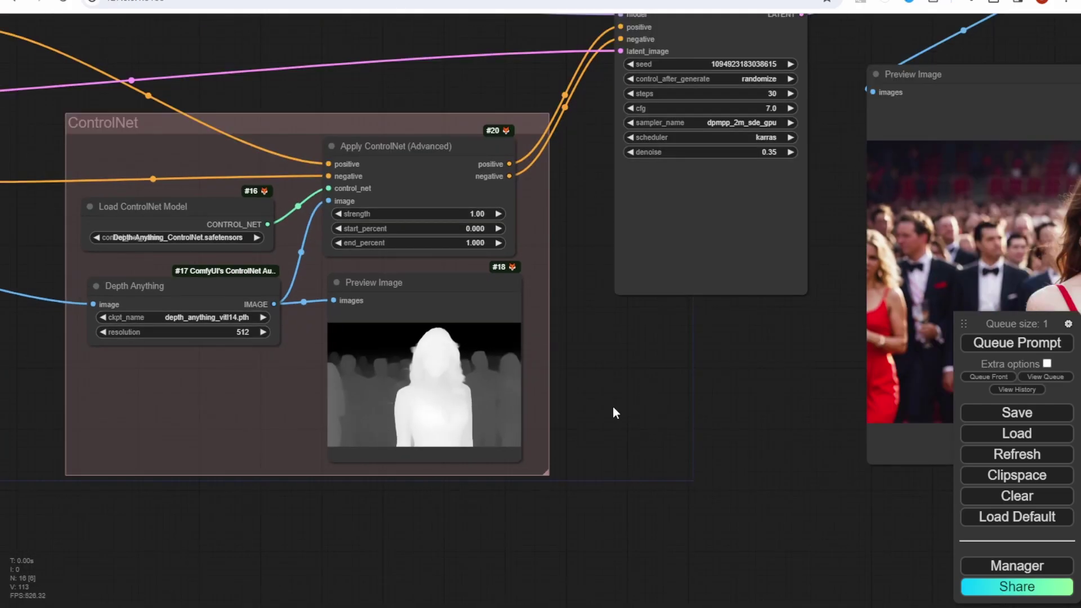
scroll(444, 532, "up", 5)
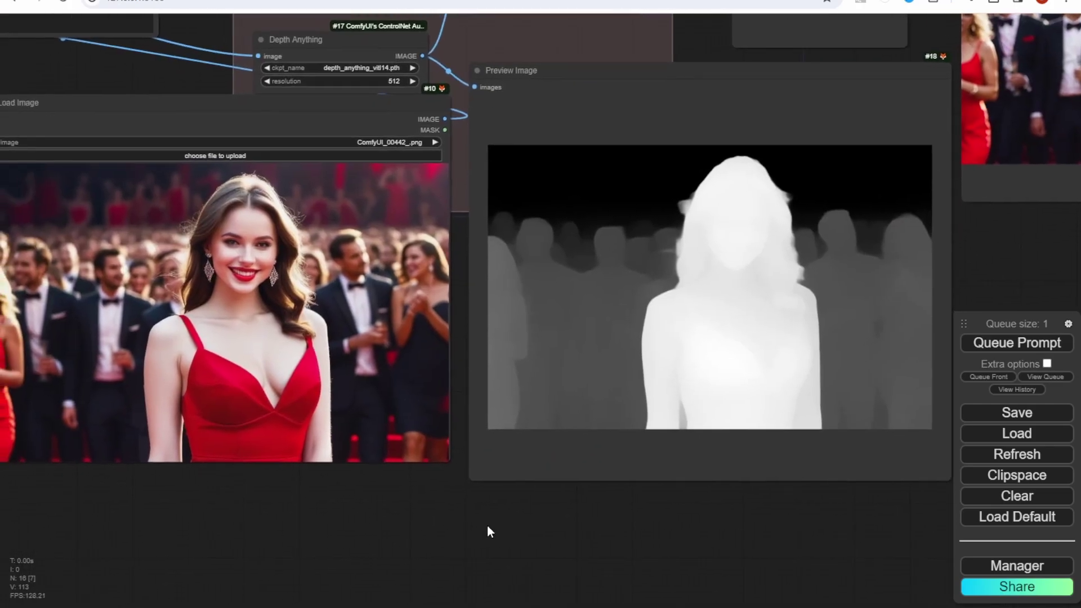
left_click_drag(488, 527, 489, 499)
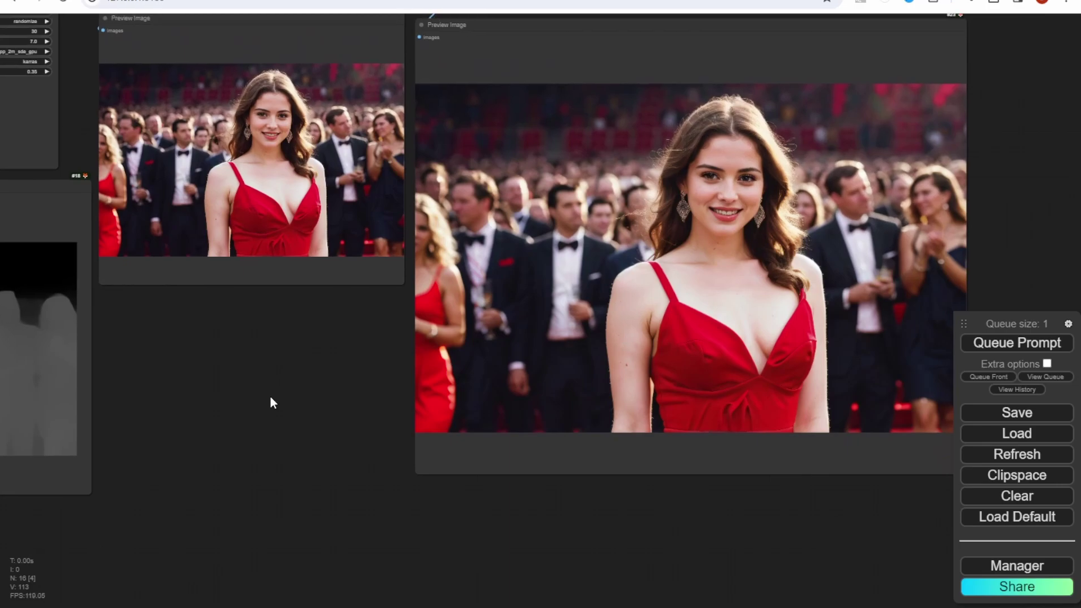
scroll(270, 402, "up", 1)
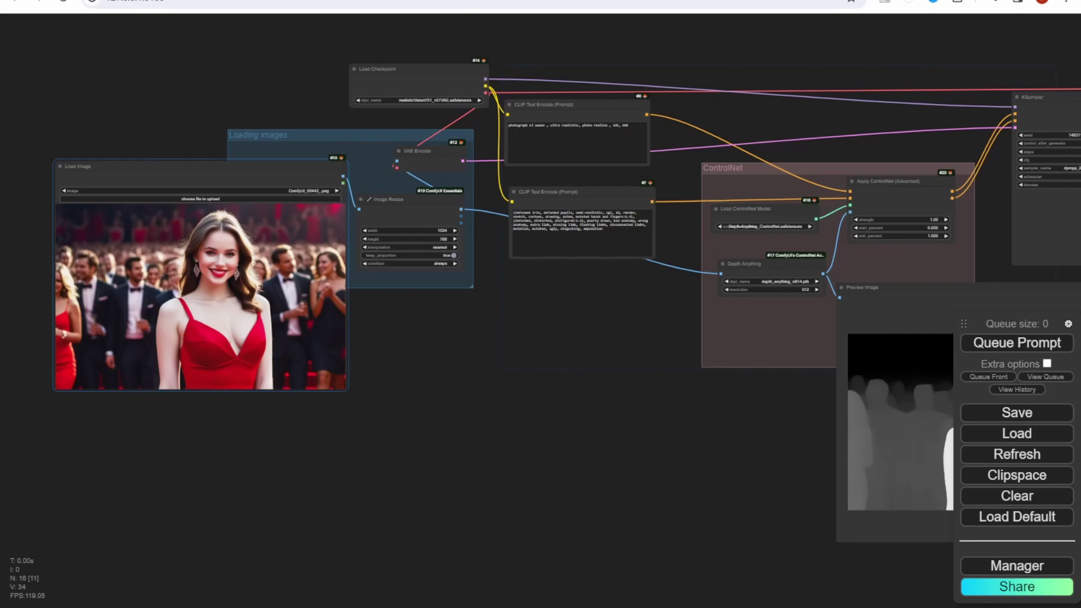
Step: Navigate from the Load Image node's piano photo to the new piano depth map preview
scroll(305, 397, "up", 3)
left_click_drag(333, 415, 537, 487)
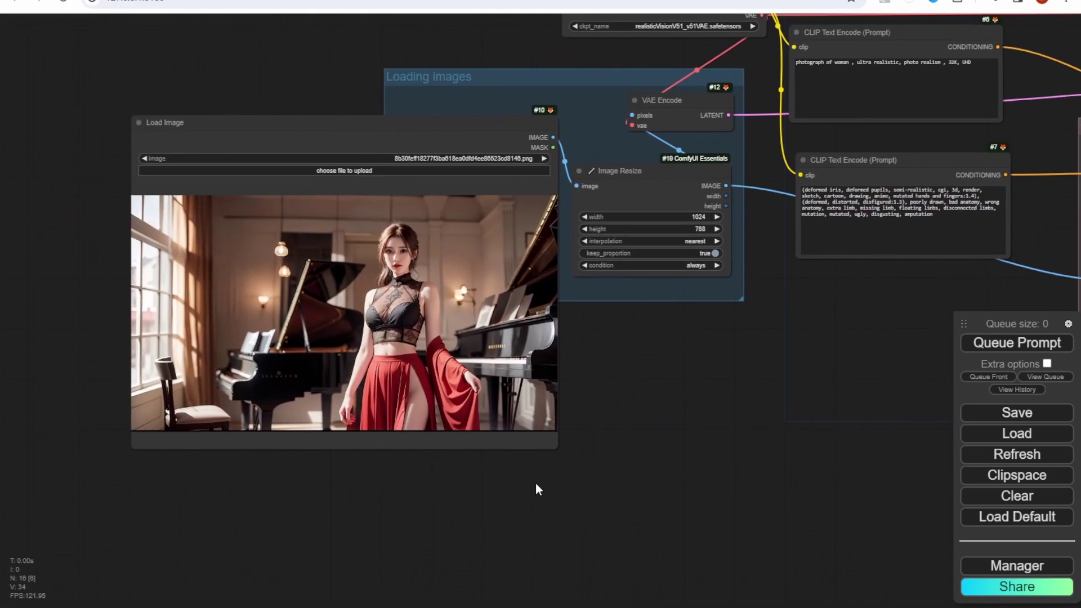
scroll(625, 403, "down", 1)
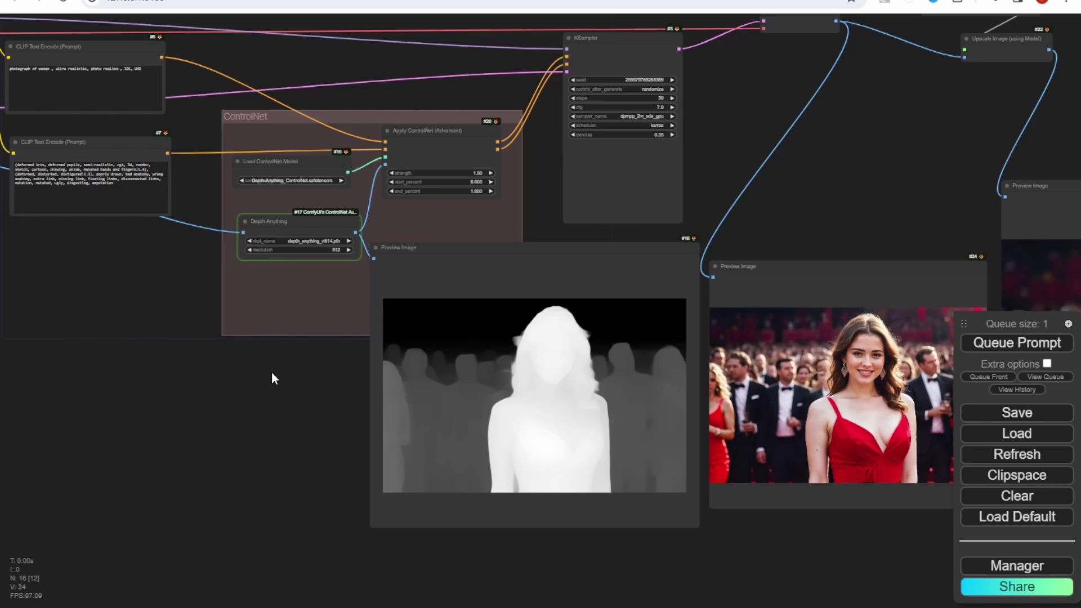
mouse_move(272, 373)
left_mouse_down()
mouse_move(189, 369)
mouse_move(256, 387)
left_mouse_up()
scroll(261, 382, "down", 3)
scroll(260, 372, "up", 2)
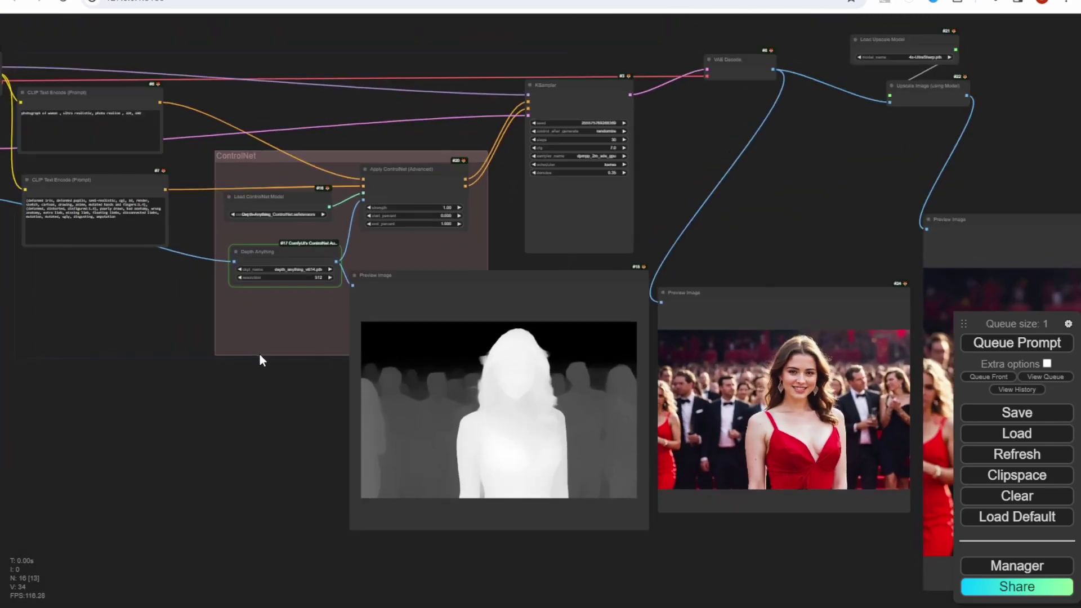
scroll(259, 353, "up", 4)
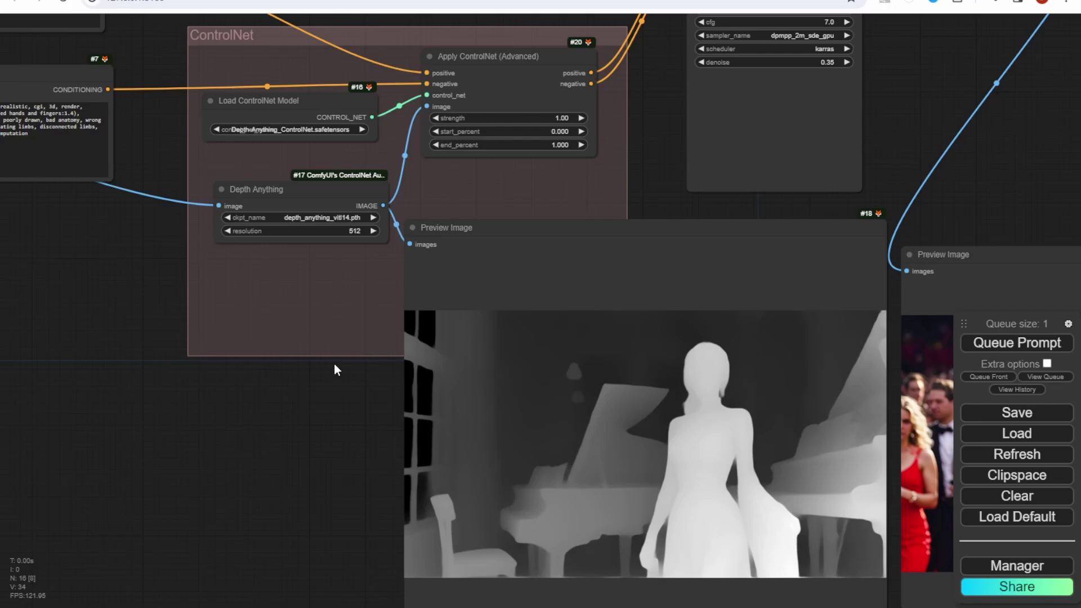
left_click_drag(334, 364, 101, 275)
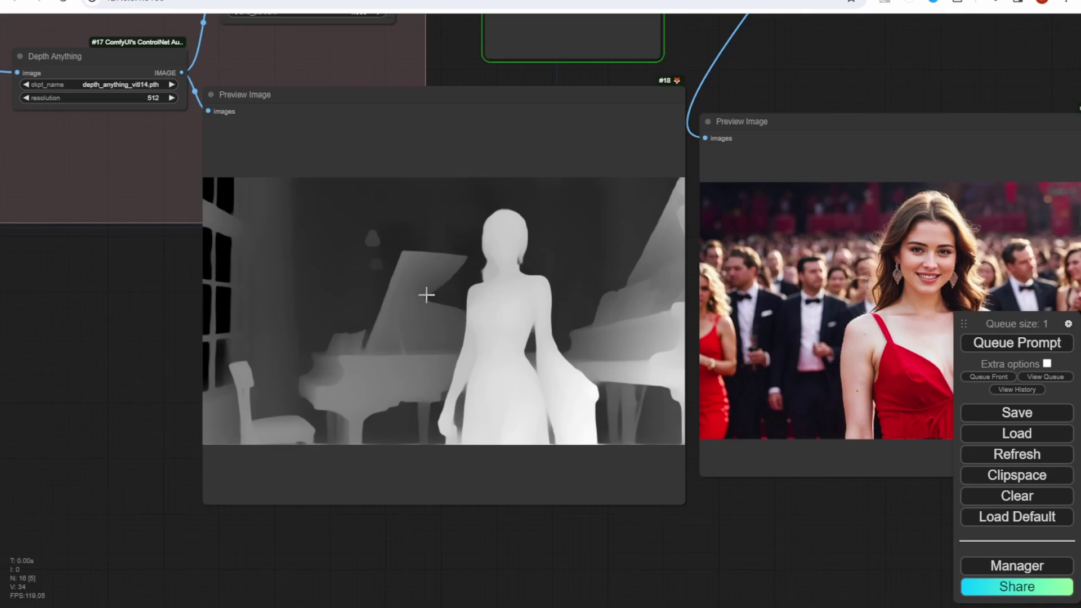
Step: Zoom in on the large generated piano image, then view it beside the input photo
scroll(541, 343, "down", 4)
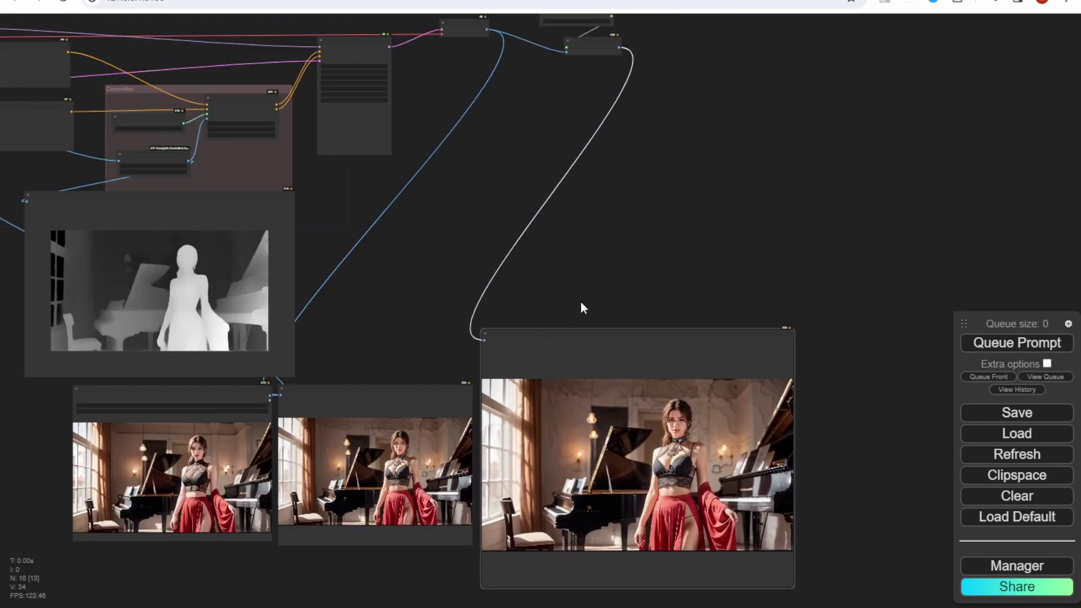
scroll(584, 310, "up", 3)
scroll(653, 454, "up", 4)
left_click_drag(653, 454, 568, 607)
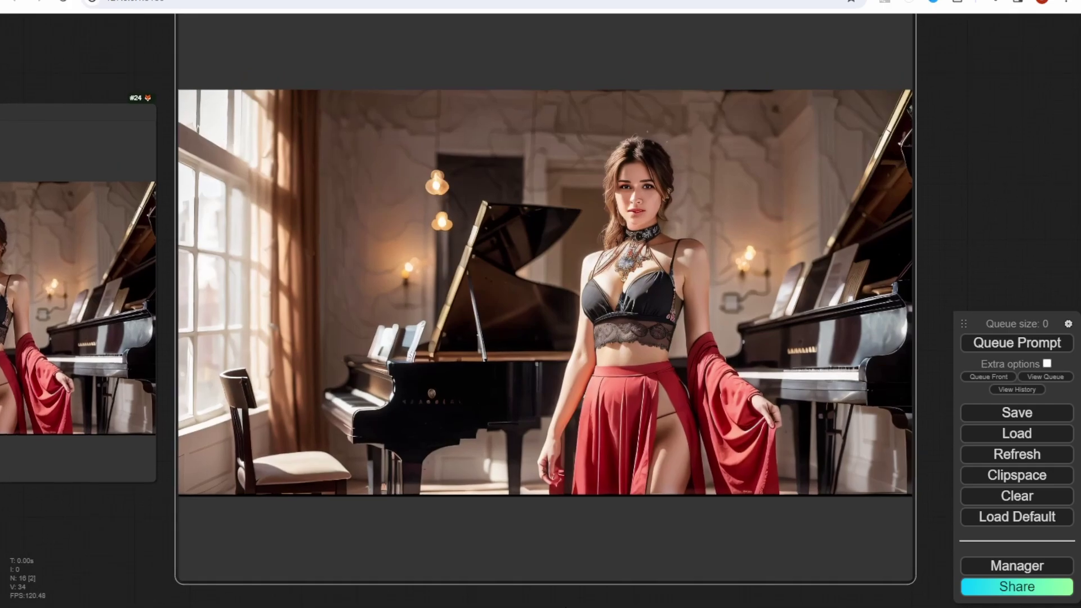
left_click_drag(513, 587, 561, 596)
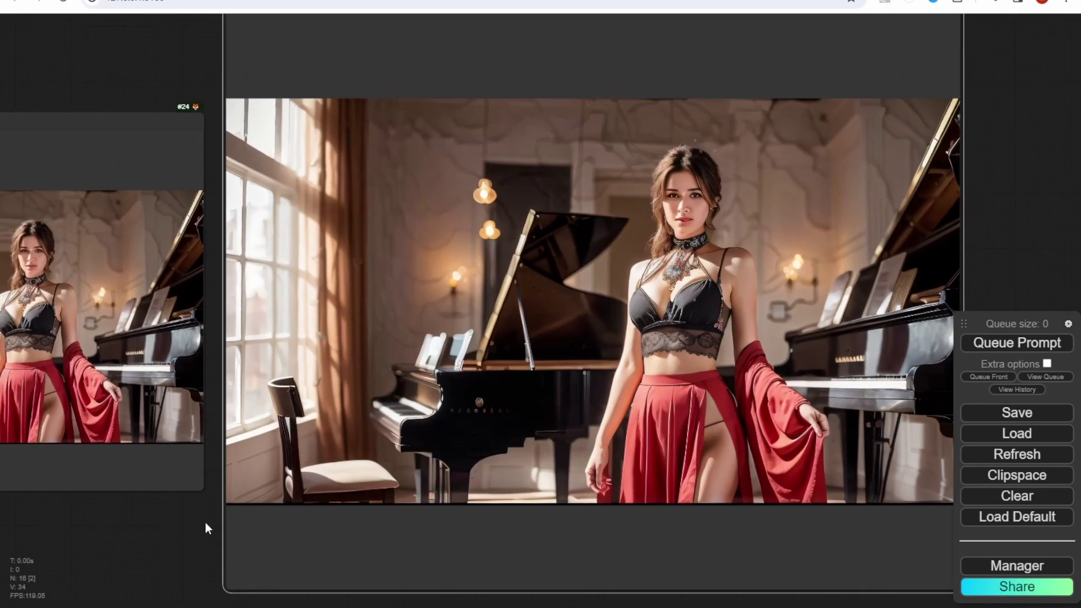
scroll(261, 445, "up", 8)
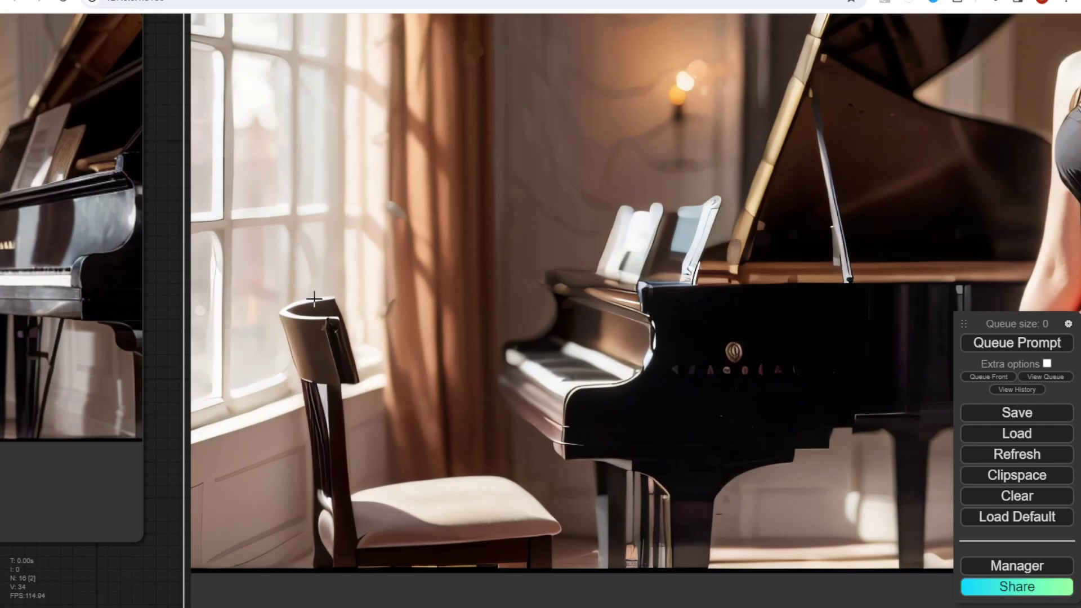
scroll(550, 365, "down", 1)
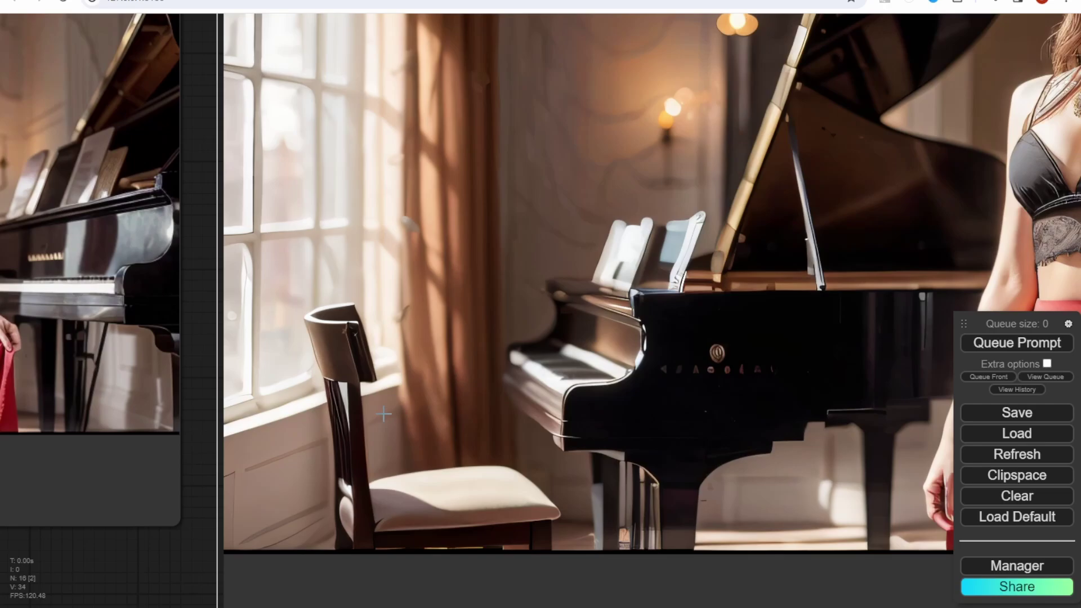
scroll(384, 414, "down", 2)
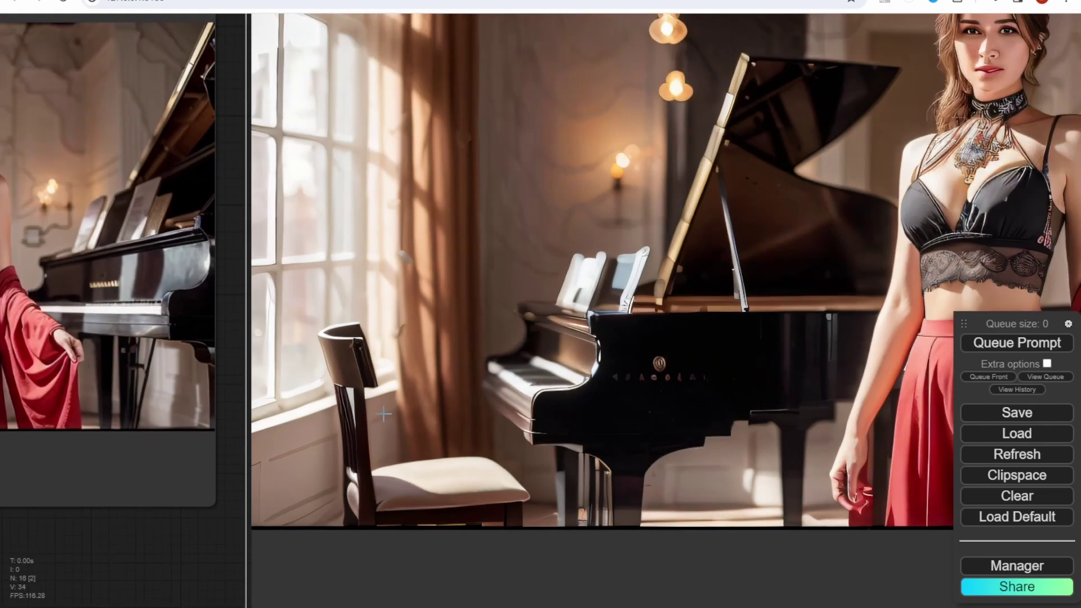
scroll(384, 415, "down", 4)
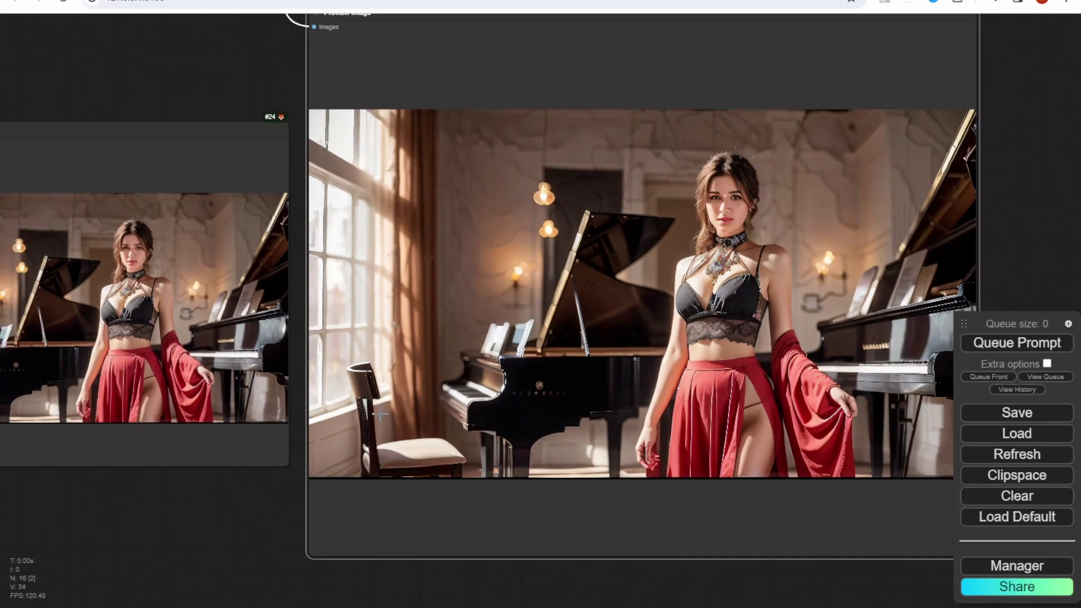
left_click_drag(224, 529, 547, 504)
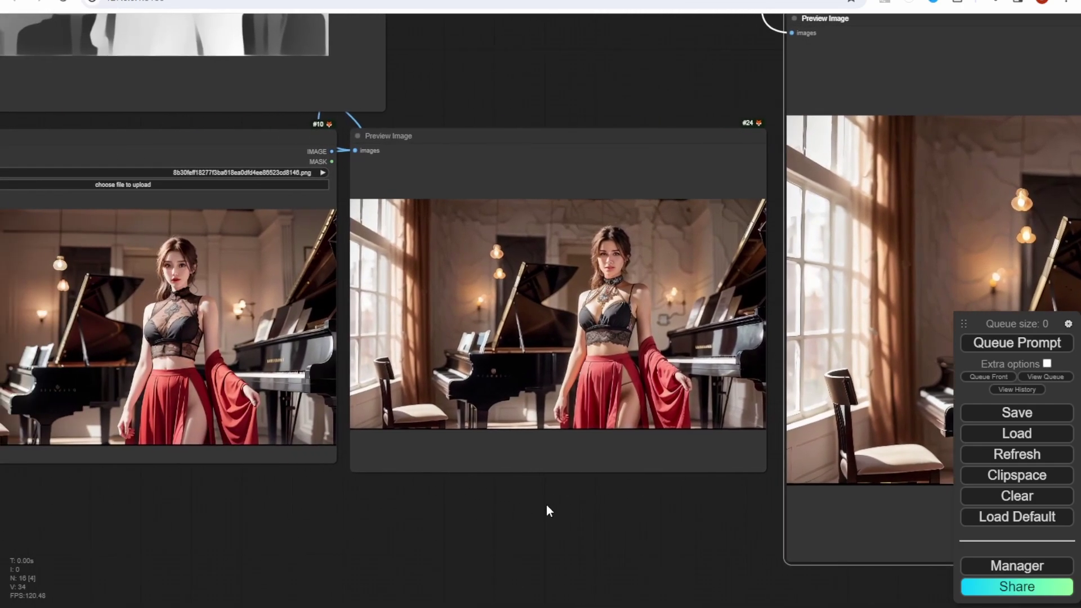
scroll(546, 504, "down", 3)
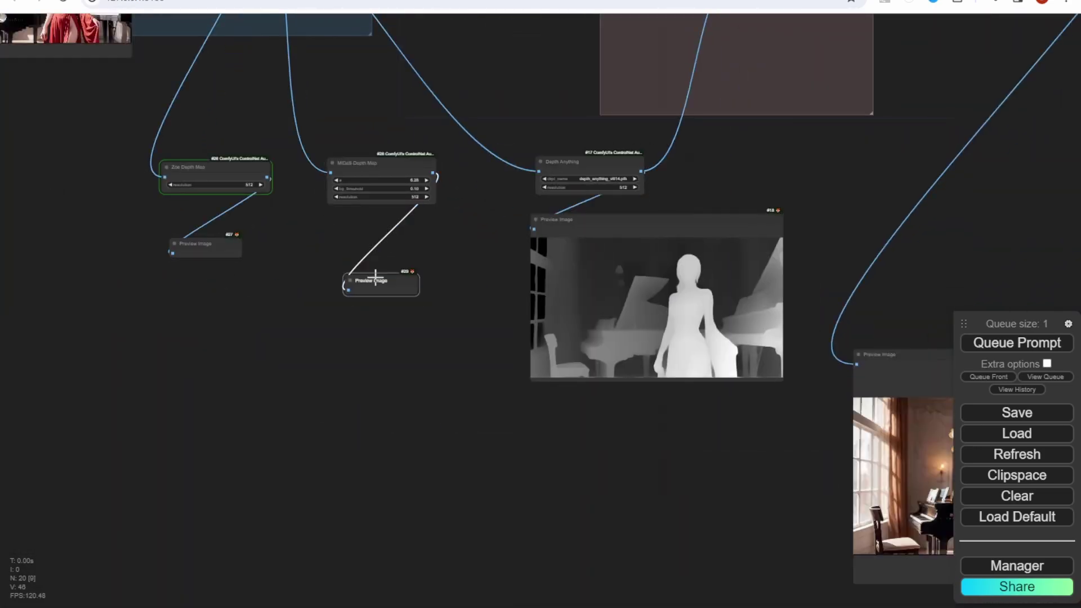
scroll(500, 400, "up", 3)
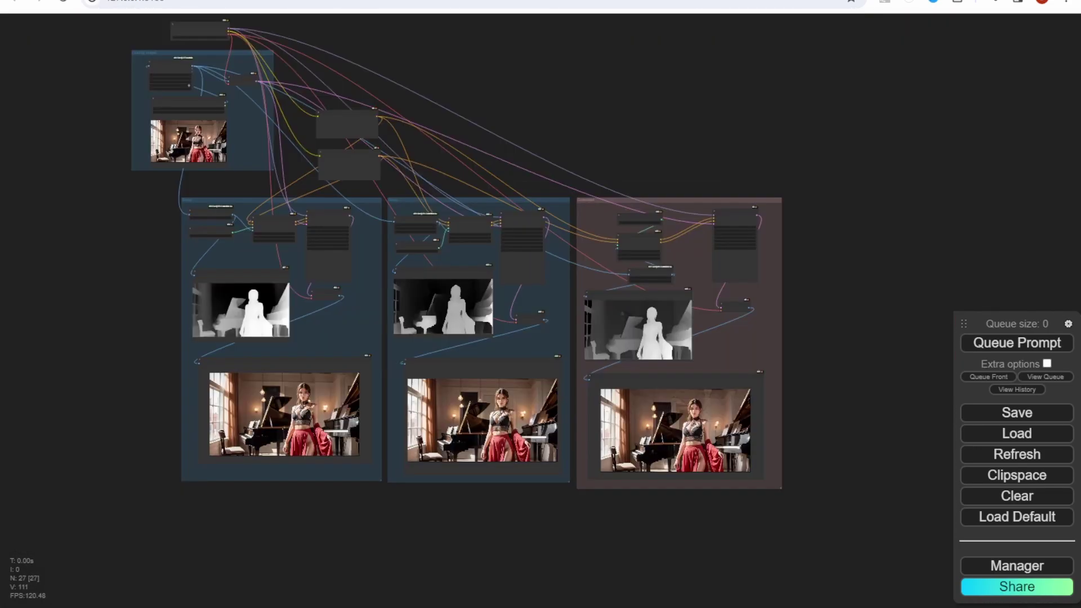
Step: Zoom into the Zoe group's depth preview, then pan down to its generated piano image
scroll(140, 279, "up", 5)
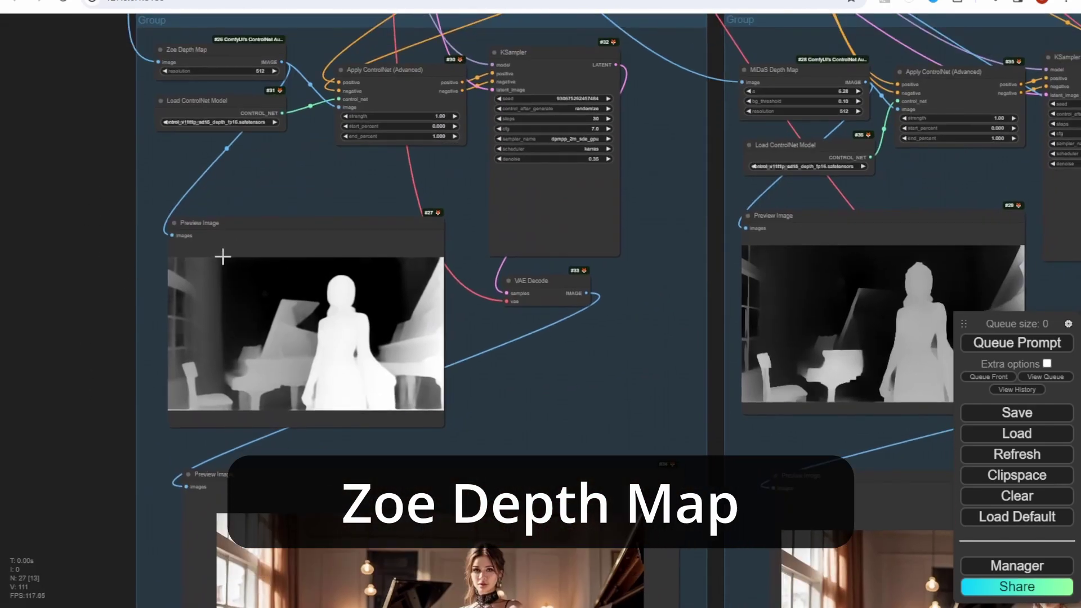
scroll(140, 93, "up", 2)
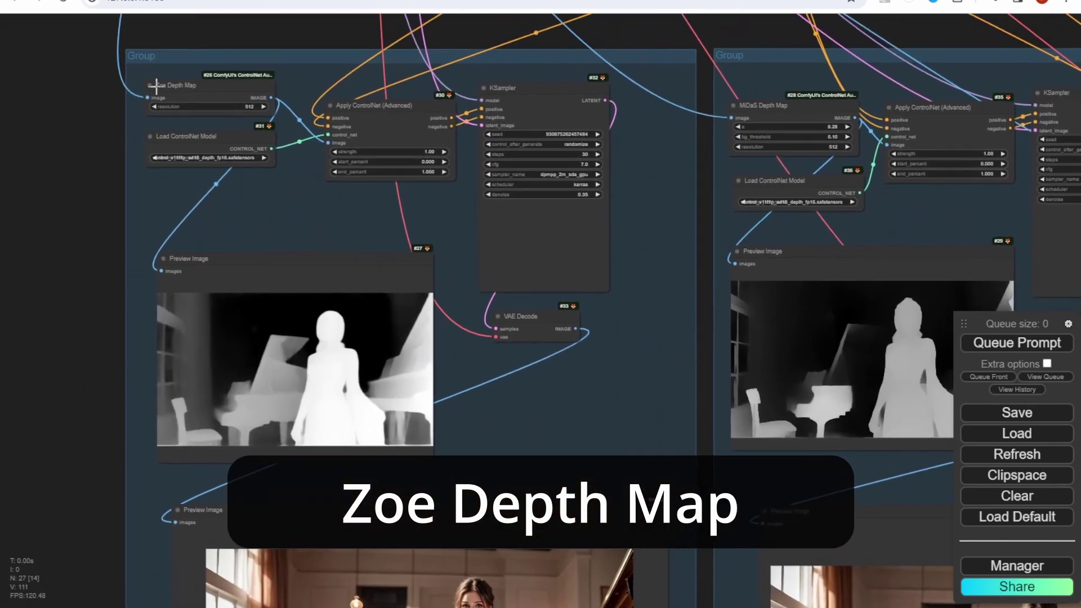
scroll(149, 88, "up", 3)
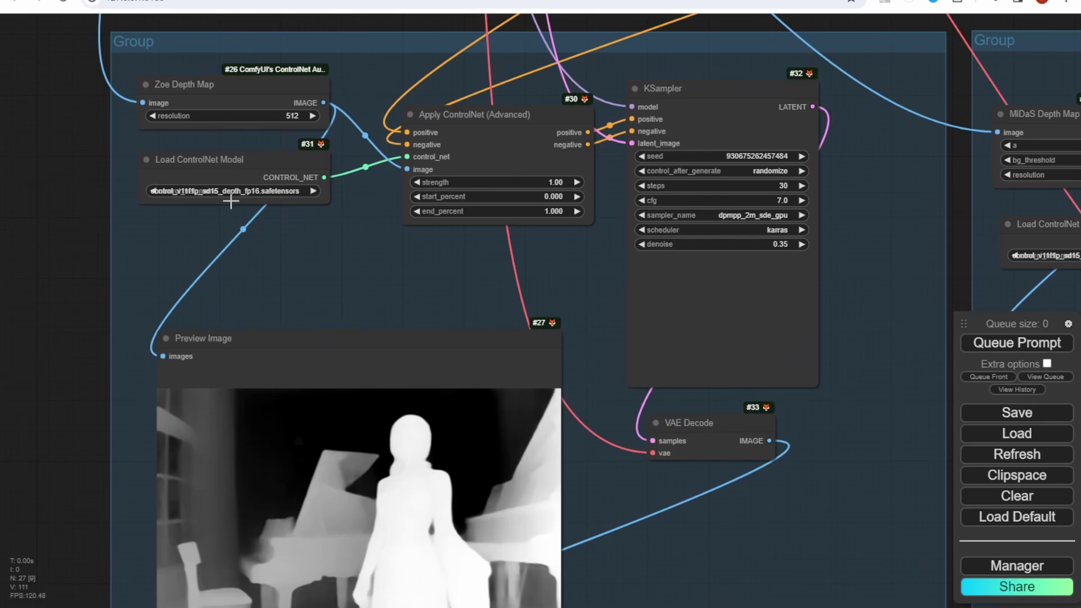
left_click_drag(78, 354, 81, 54)
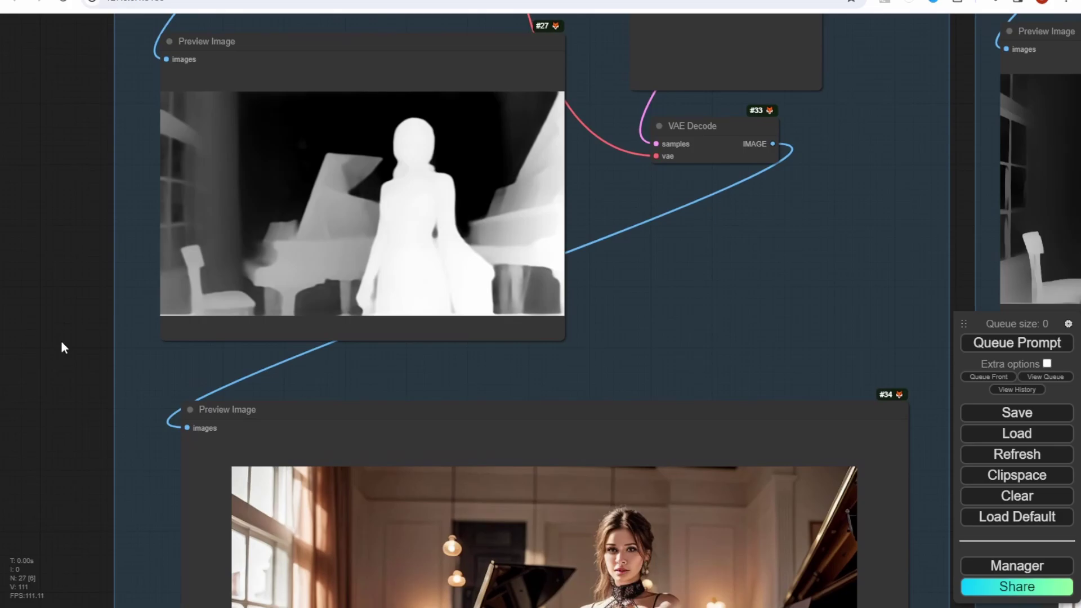
scroll(78, 328, "down", 3)
left_click_drag(78, 328, 79, 138)
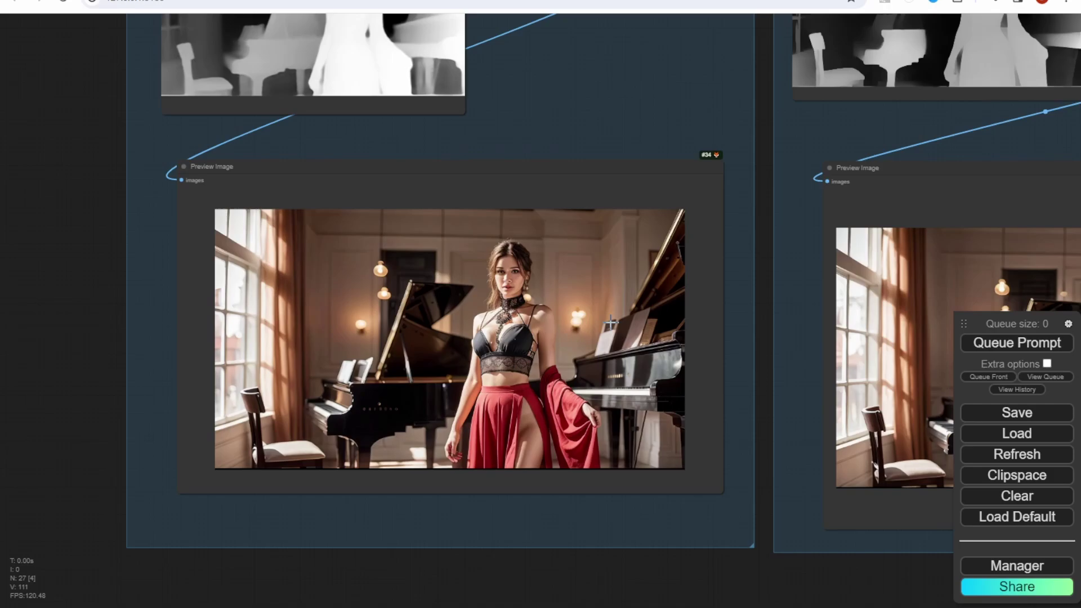
Step: Zoom into the MiDaS depth preview and Preview Image #39, then zoom out
left_click_drag(611, 323, 201, 553)
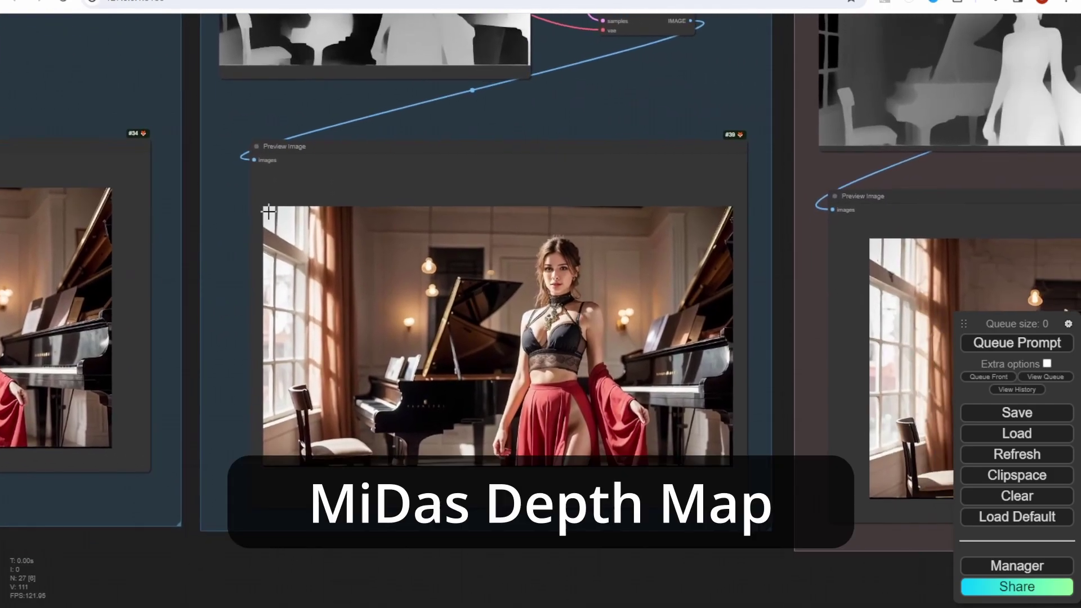
scroll(784, 88, "down", 1)
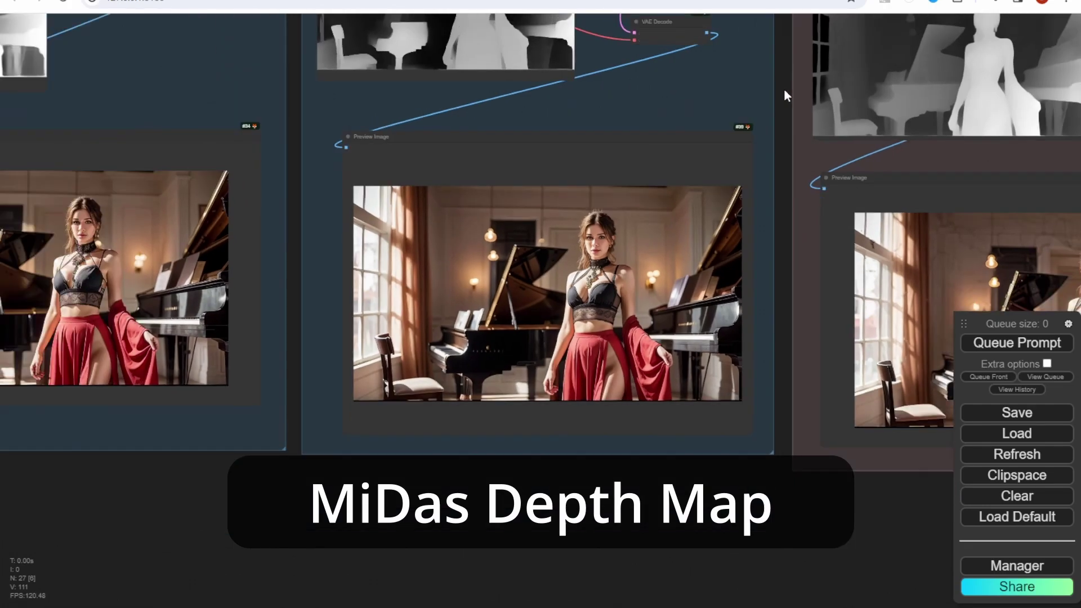
left_click_drag(784, 88, 781, 383)
scroll(410, 151, "up", 3)
scroll(410, 151, "up", 2)
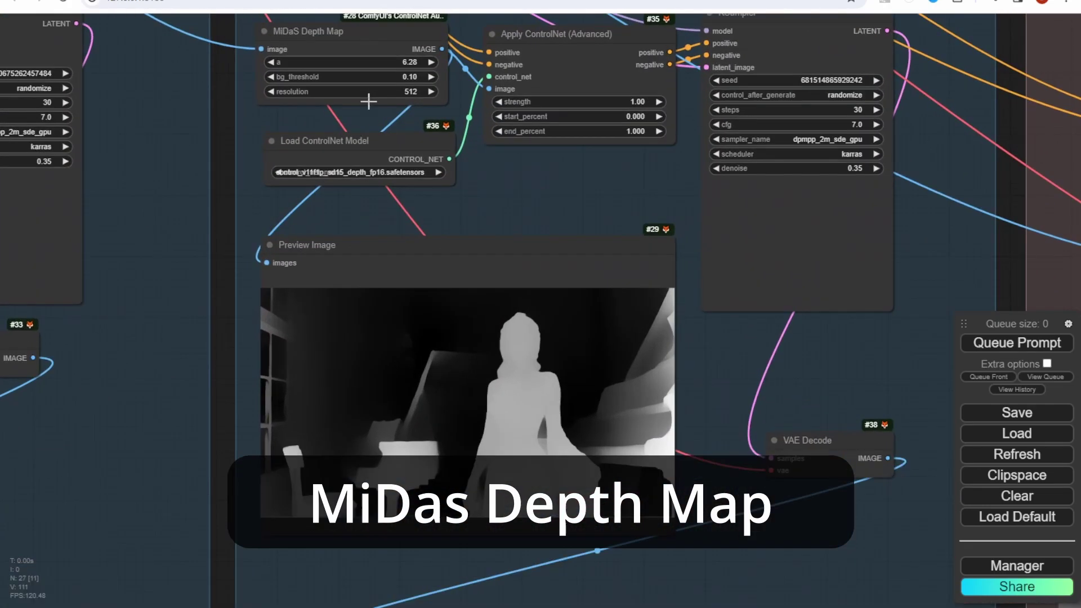
scroll(315, 118, "up", 3)
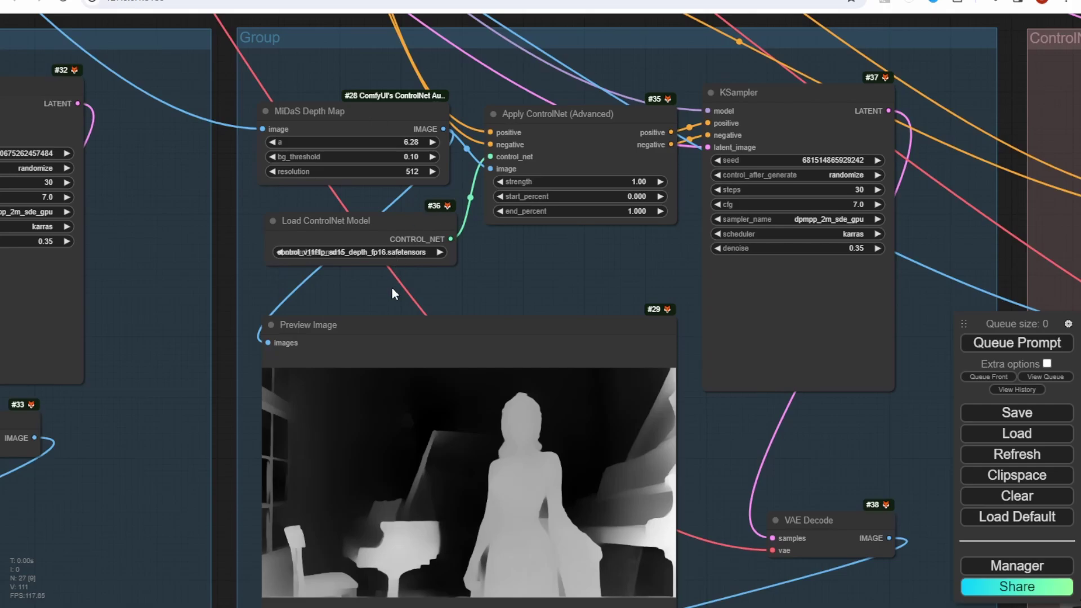
left_click_drag(224, 397, 241, 270)
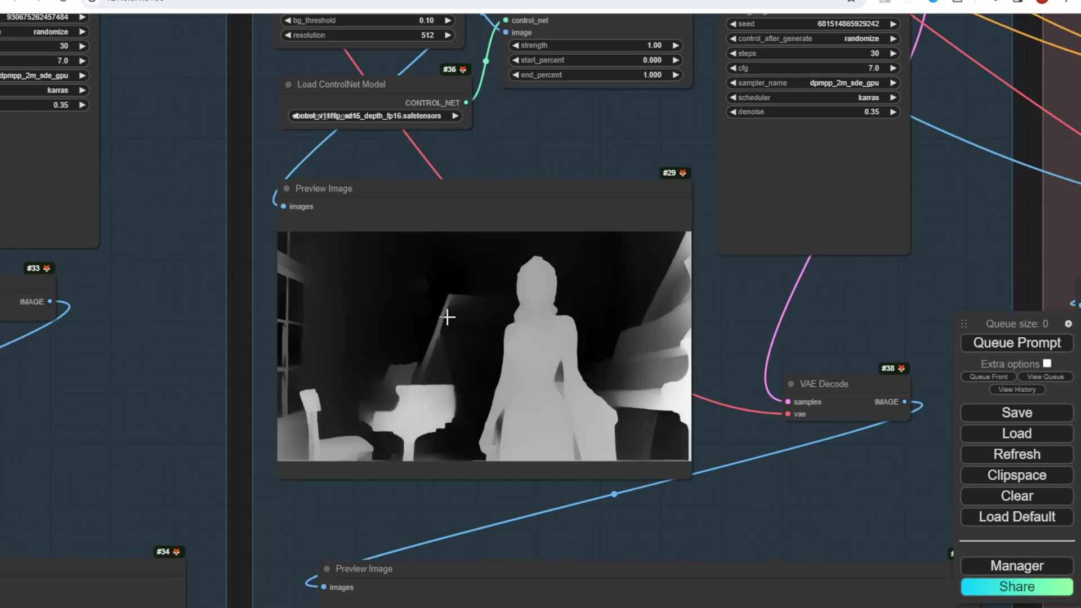
left_click_drag(448, 317, 663, 36)
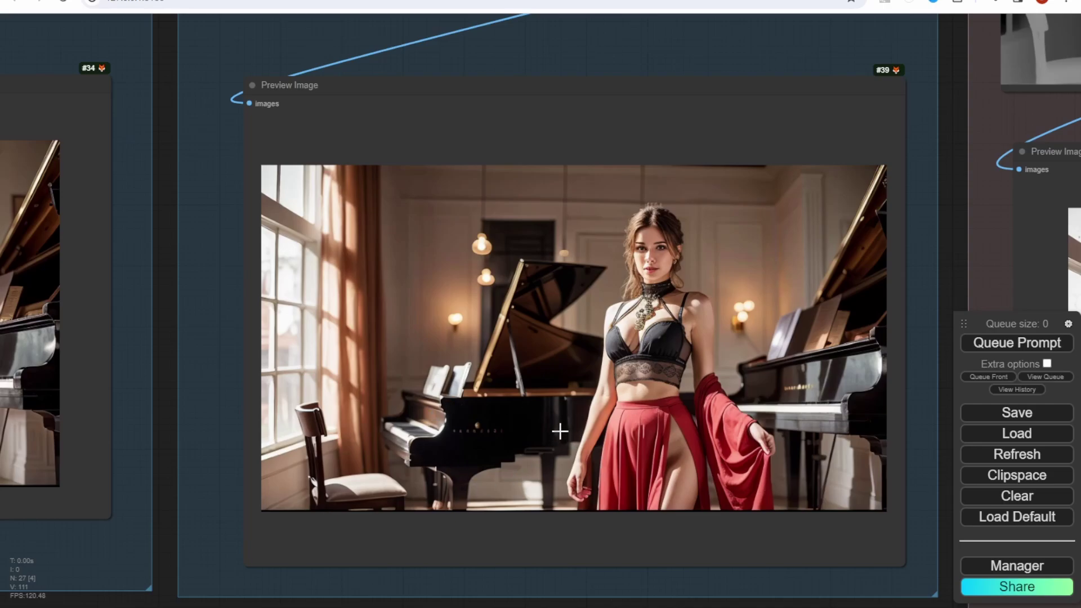
scroll(449, 404, "up", 4)
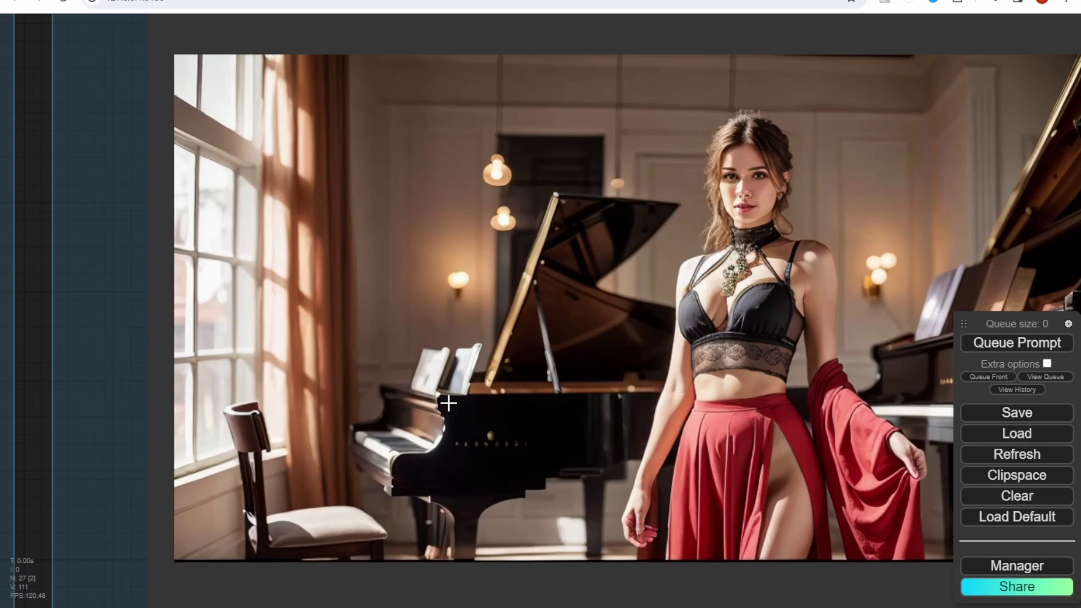
scroll(437, 397, "up", 5)
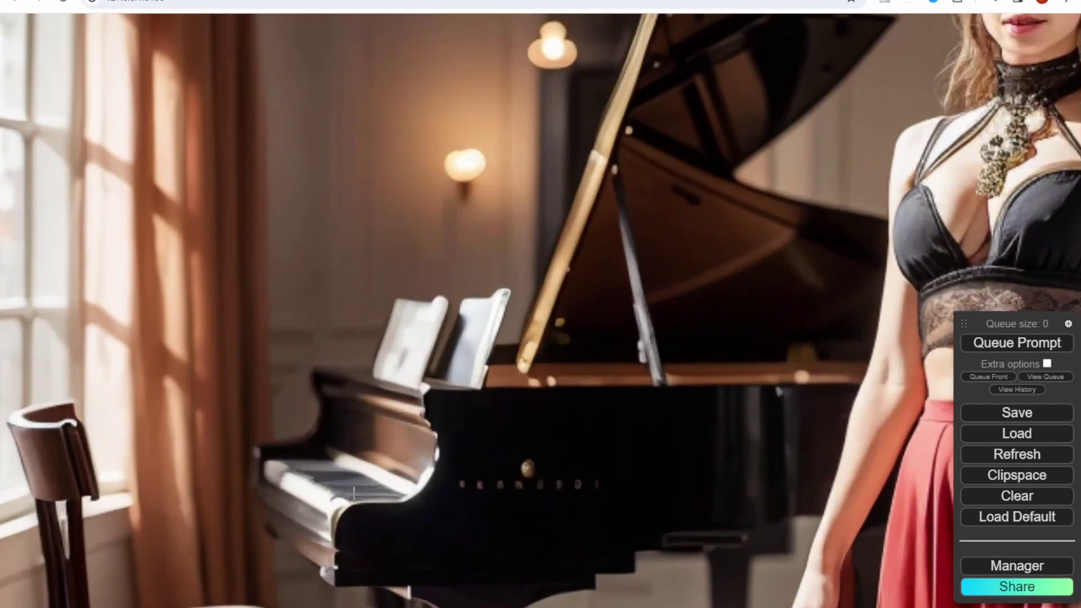
scroll(408, 405, "down", 8)
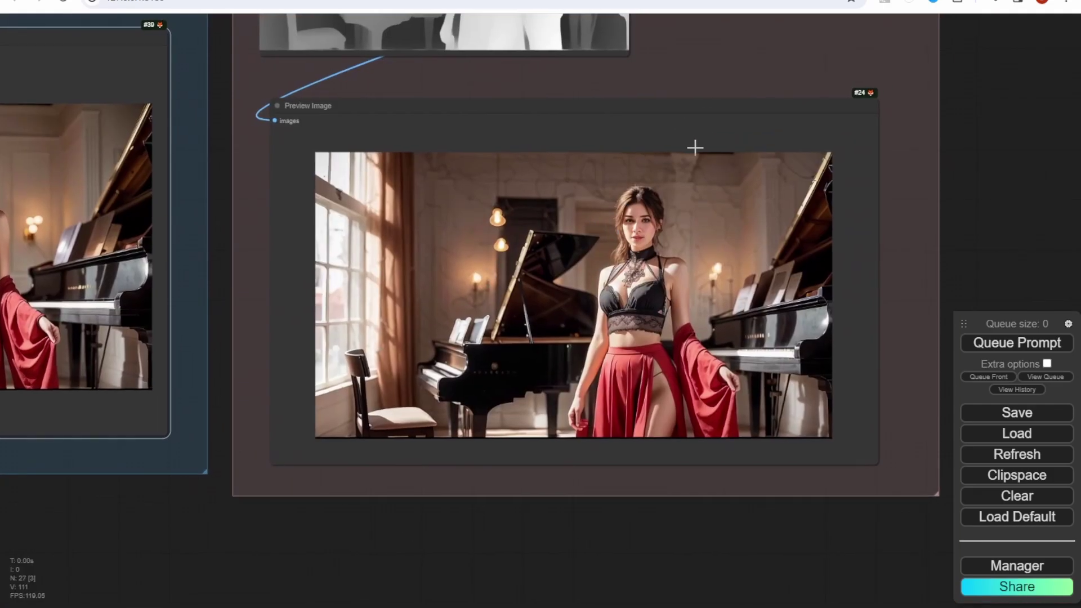
Step: Widen Load ControlNet Model to show Depth-Anything_ControlNet.safetensors in full and shift it left
left_click_drag(954, 52, 975, 341)
scroll(983, 161, "down", 2)
scroll(738, 132, "down", 1)
left_click_drag(716, 126, 721, 215)
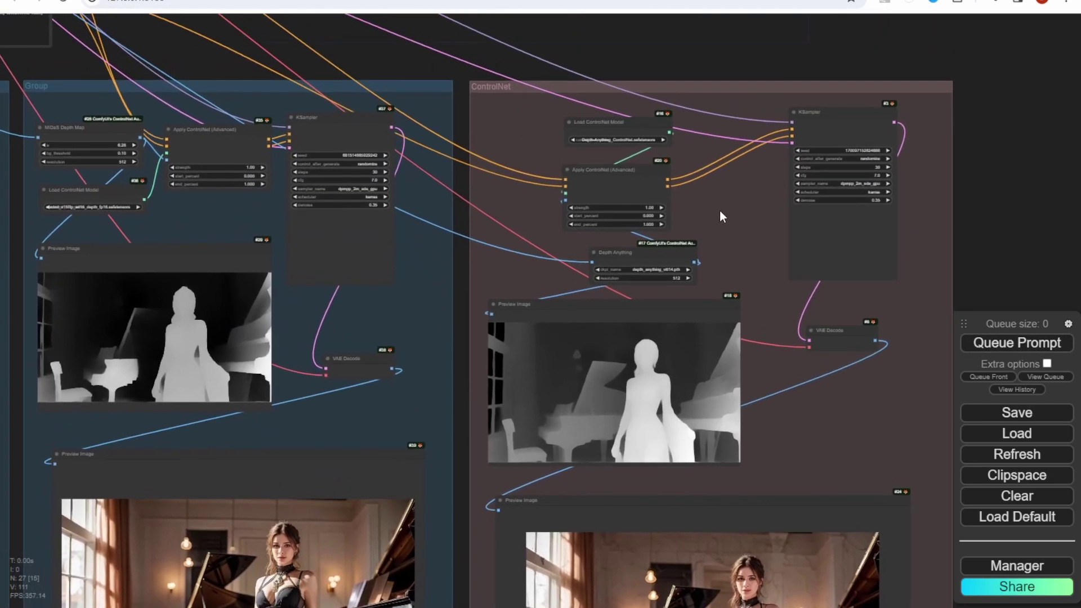
scroll(719, 216, "up", 5)
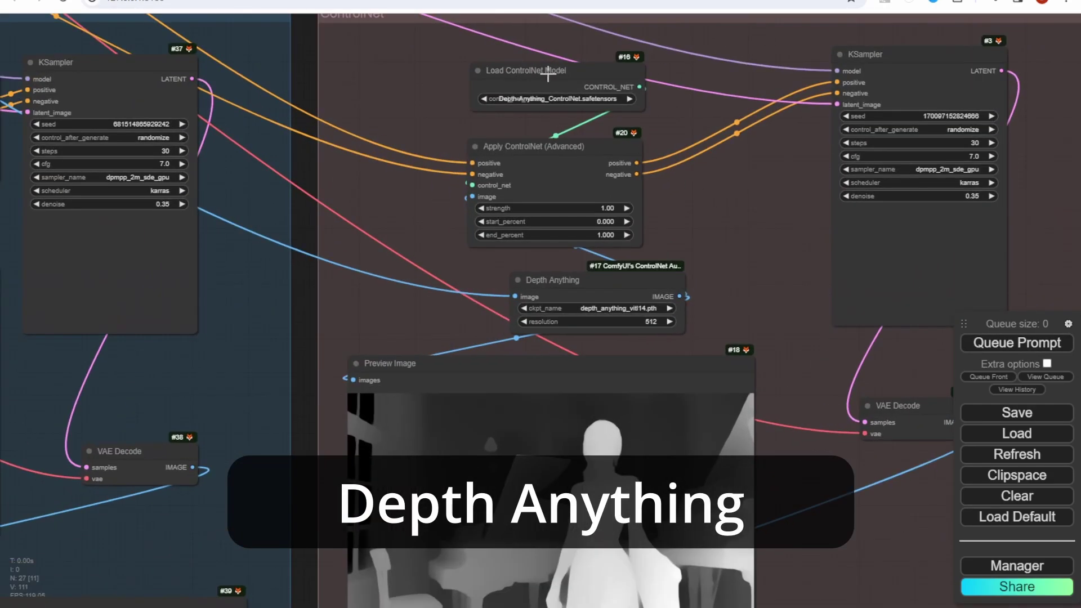
left_click_drag(642, 110, 759, 89)
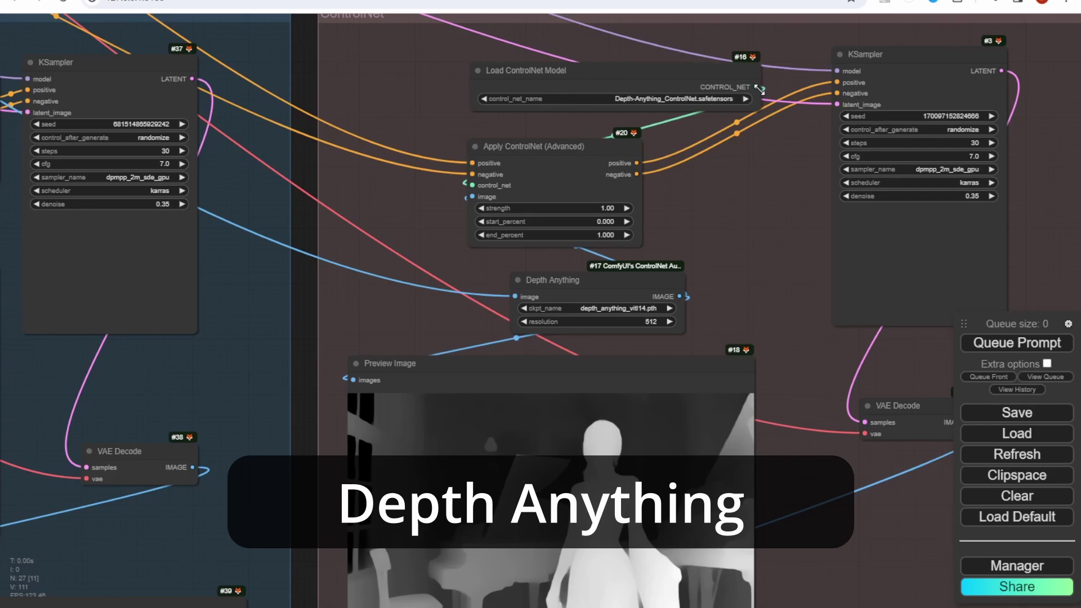
left_click_drag(653, 69, 557, 59)
Step: Zoom into the Depth Anything group's depth preview and its generated piano image
left_click_drag(741, 280, 775, 72)
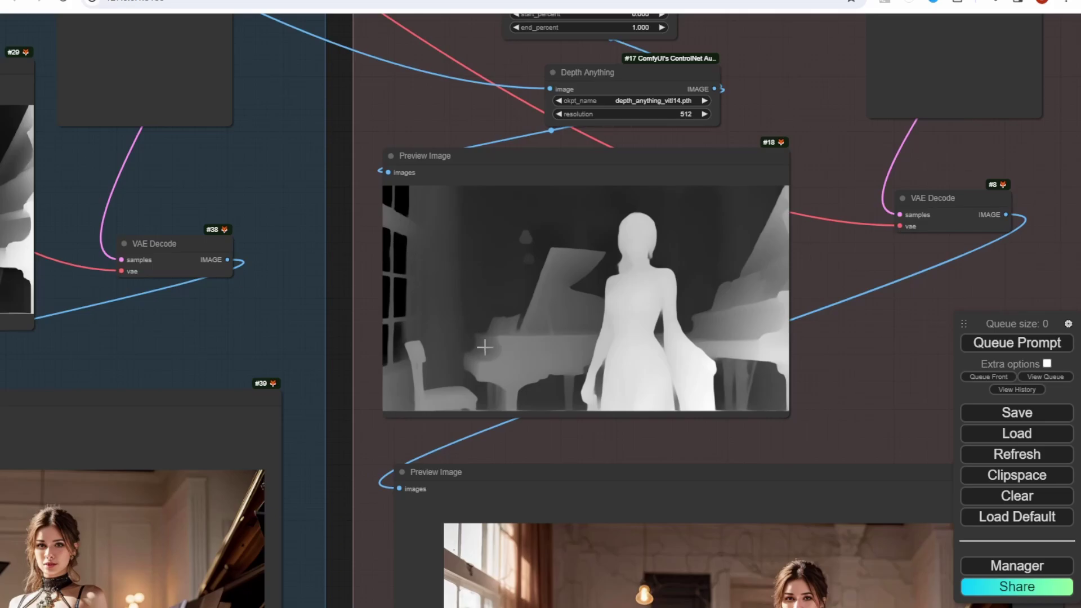
scroll(480, 337, "up", 5)
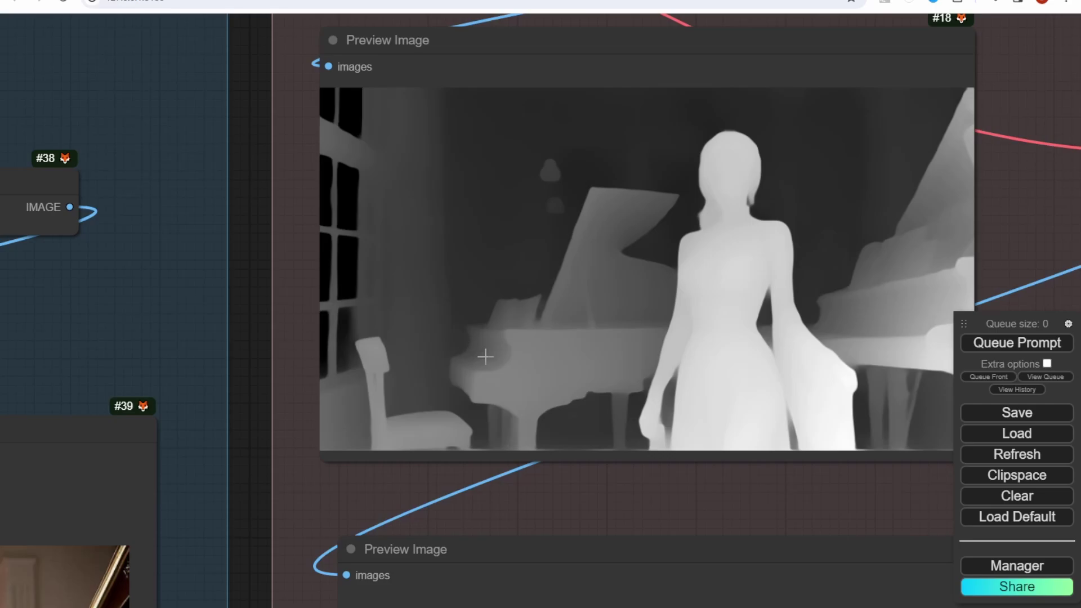
scroll(414, 531, "down", 5)
left_click_drag(319, 557, 357, 116)
scroll(646, 251, "up", 8)
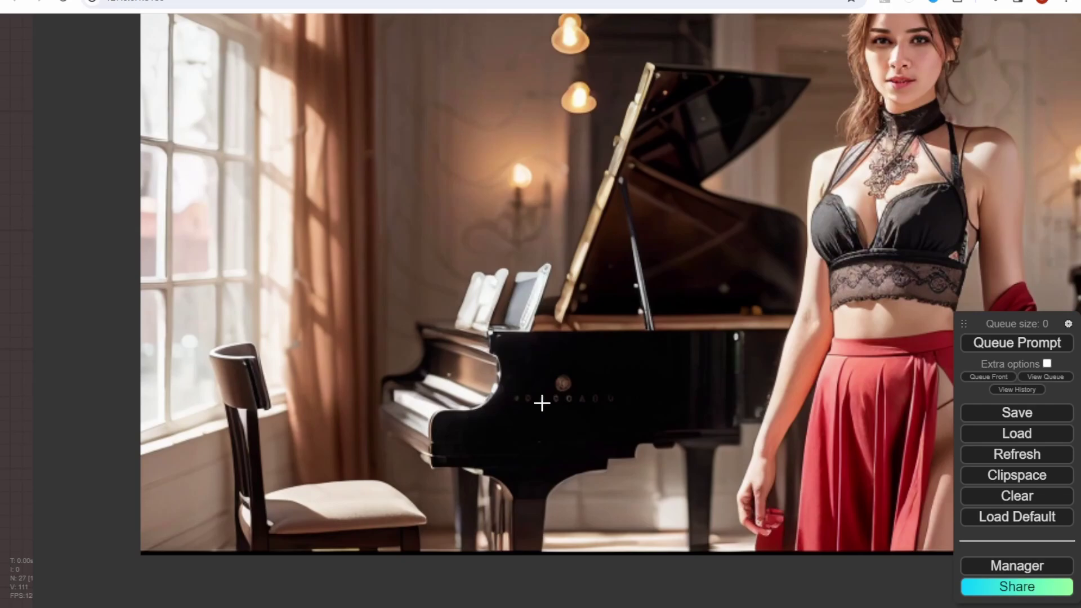
scroll(724, 362, "down", 3)
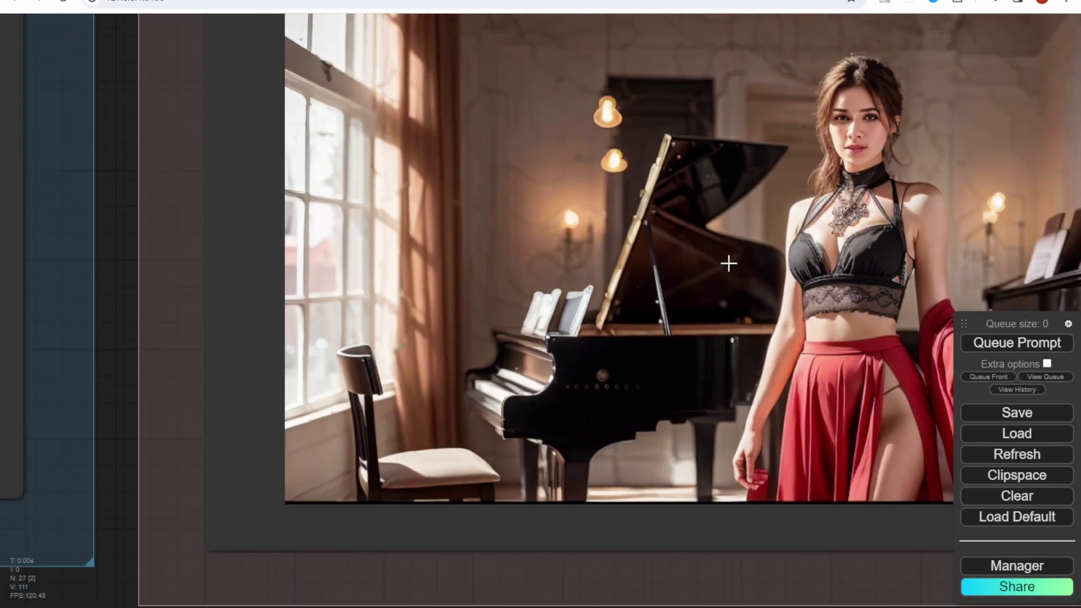
scroll(124, 222, "right", 3)
scroll(124, 222, "up", 2)
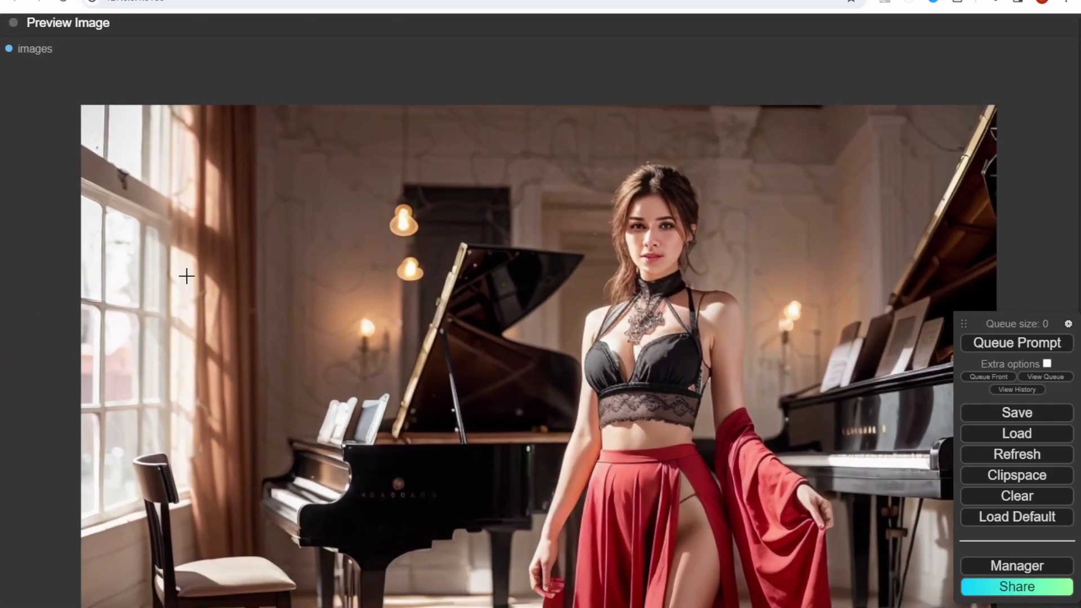
left_click_drag(186, 276, 208, 273)
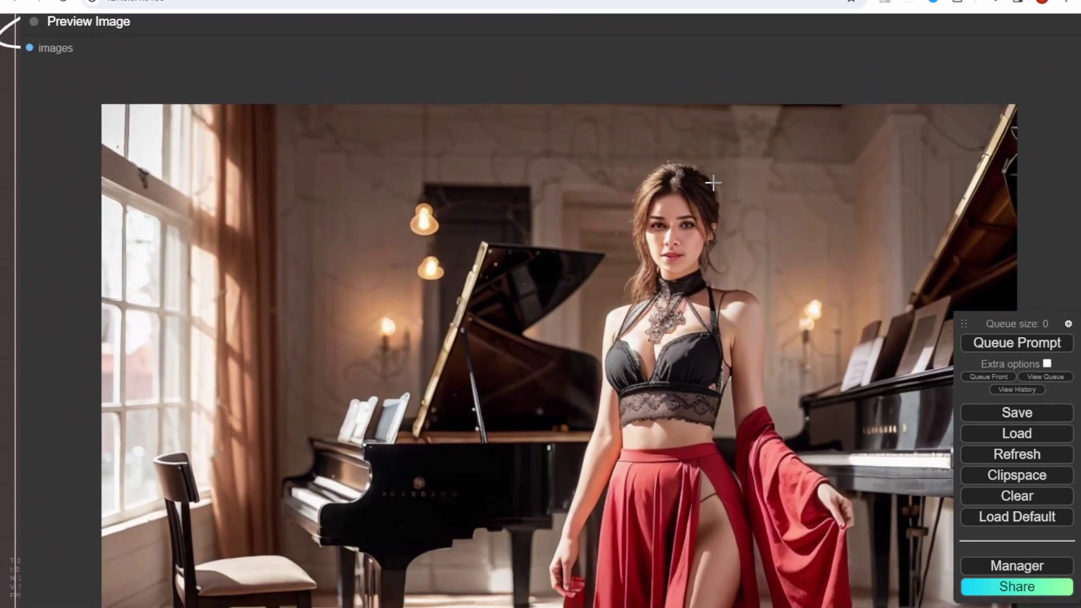
scroll(894, 169, "down", 3)
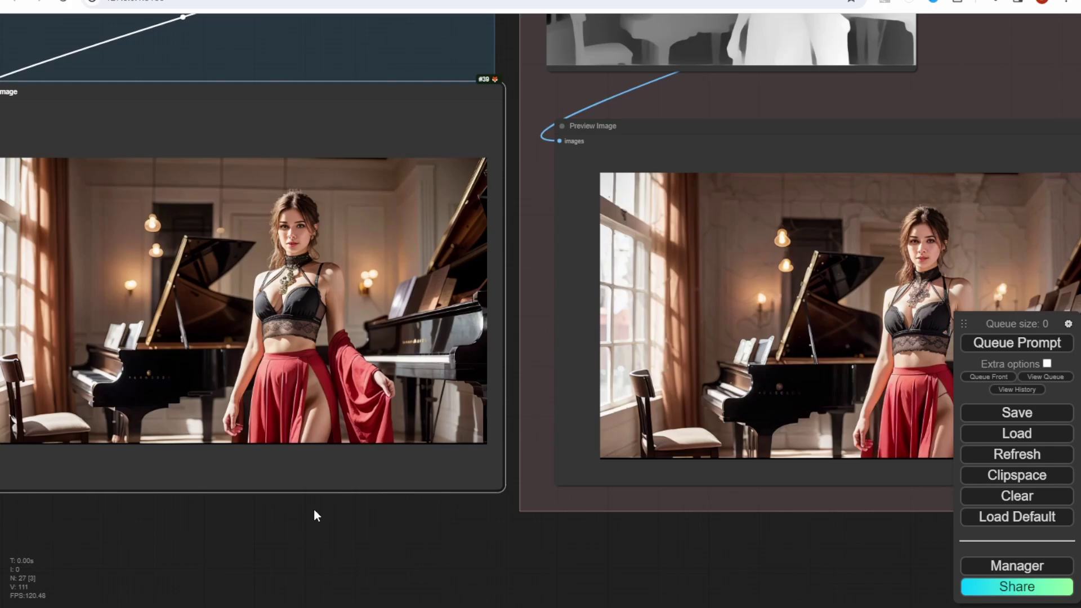
Step: Compare the MiDaS and Depth Anything outputs, then raise both Preview Image nodes toward their depth maps
left_click_drag(314, 510, 439, 481)
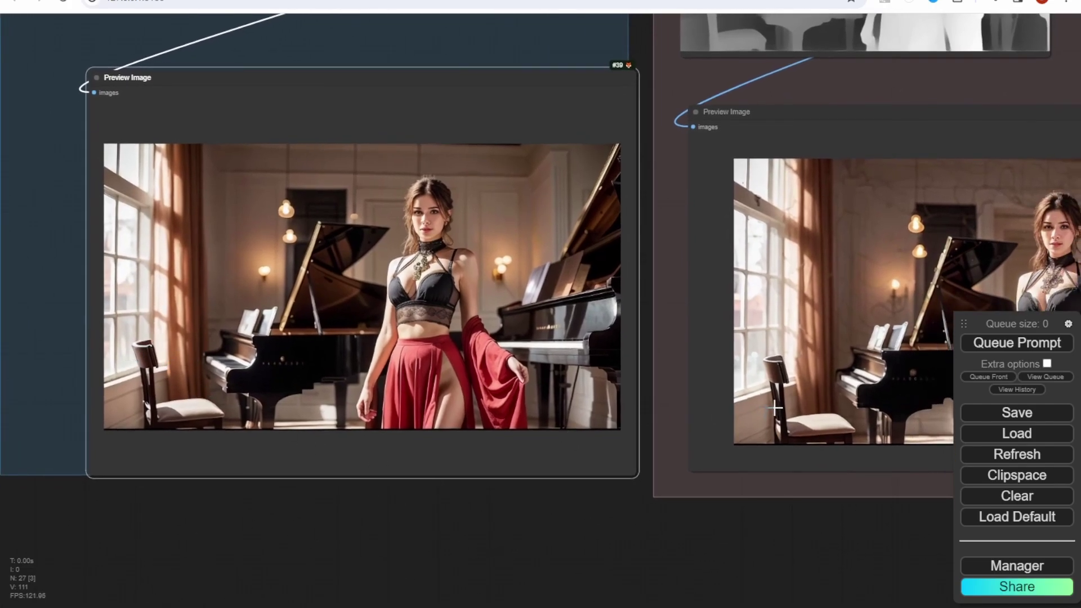
left_click_drag(770, 530, 545, 606)
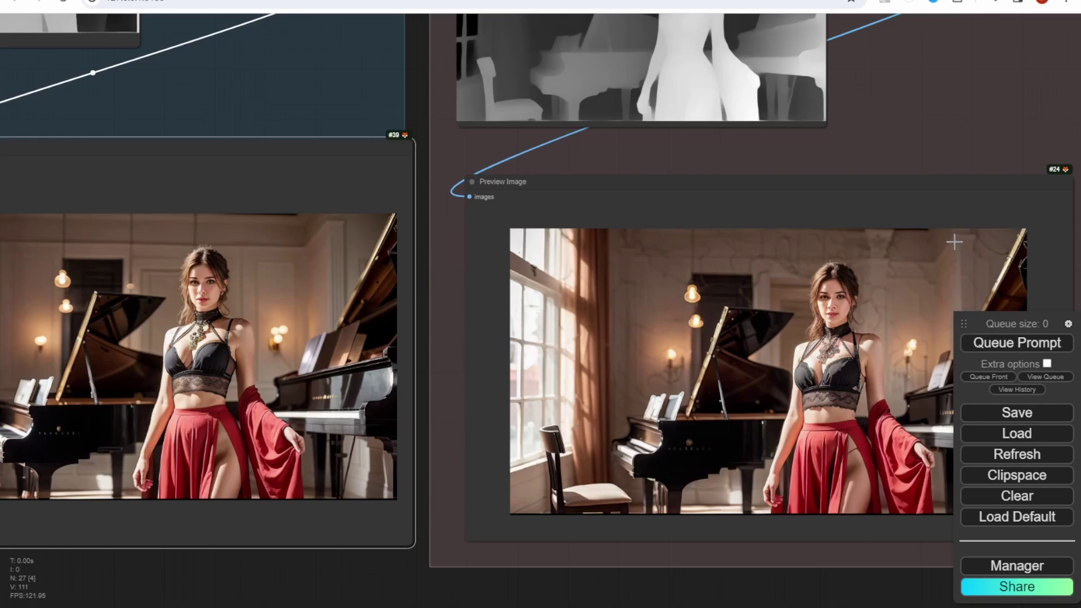
scroll(943, 253, "up", 4)
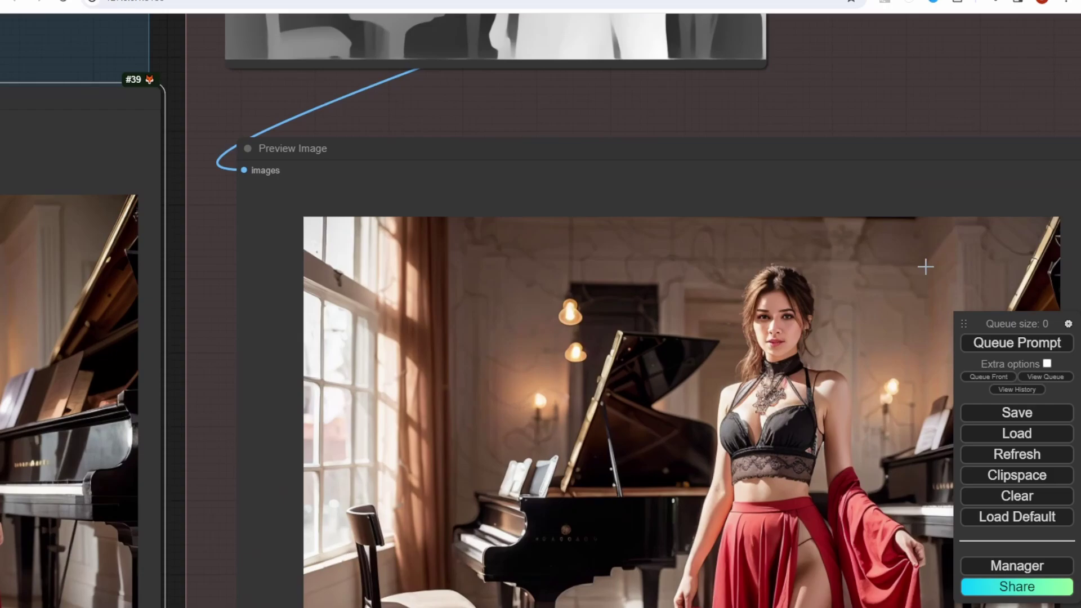
scroll(891, 293, "down", 2)
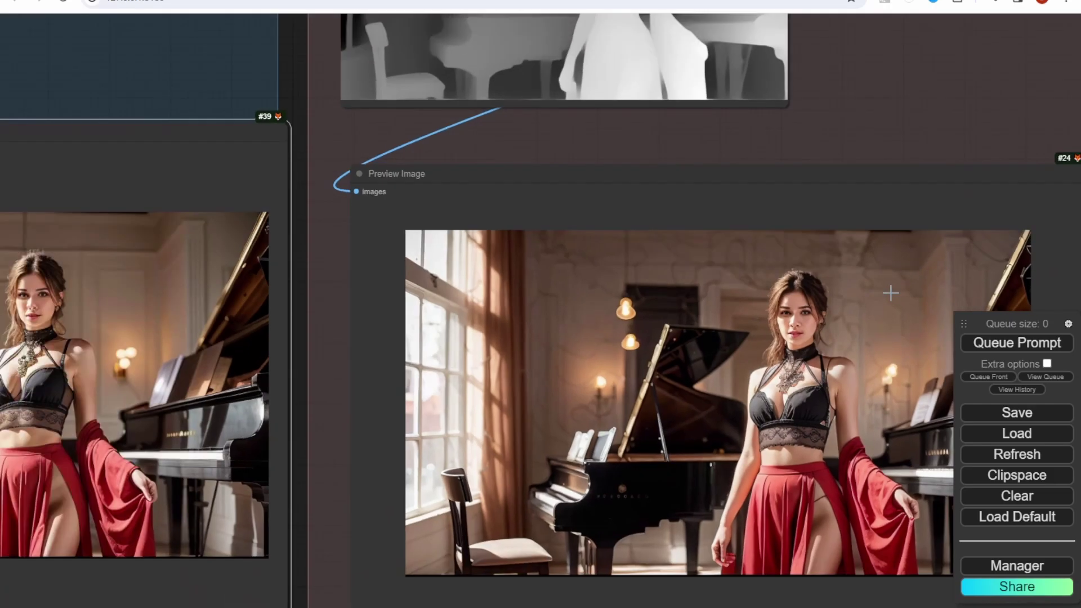
scroll(891, 293, "down", 1)
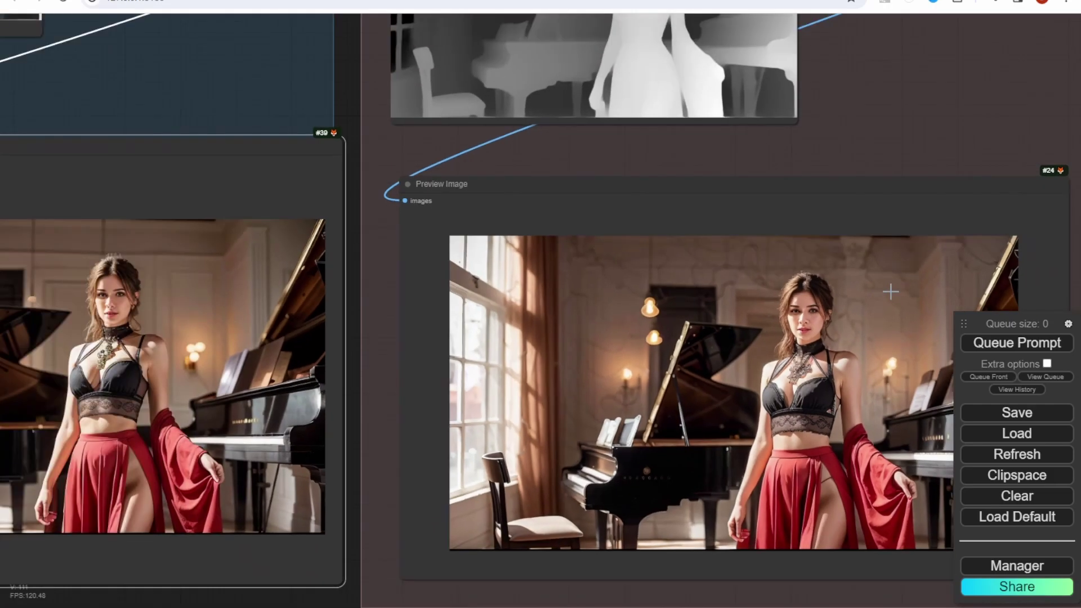
scroll(891, 292, "down", 2)
scroll(433, 259, "down", 2)
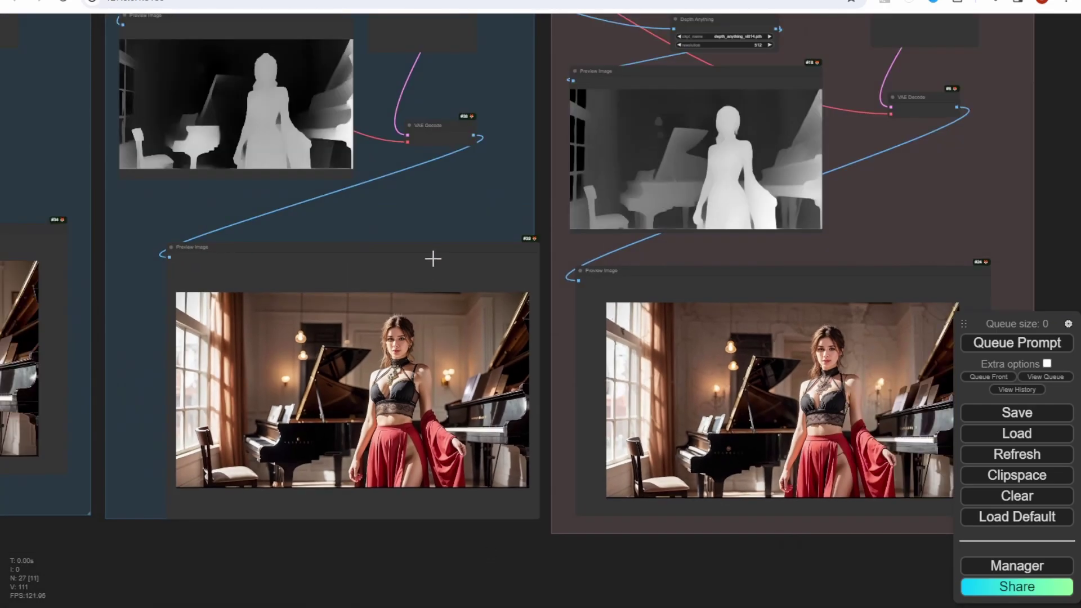
left_click_drag(432, 259, 394, 240)
left_click_drag(713, 278, 708, 261)
Step: Bring the Load Image node with the white-blouse pianist photo into view and queue the workflow
left_click(513, 528)
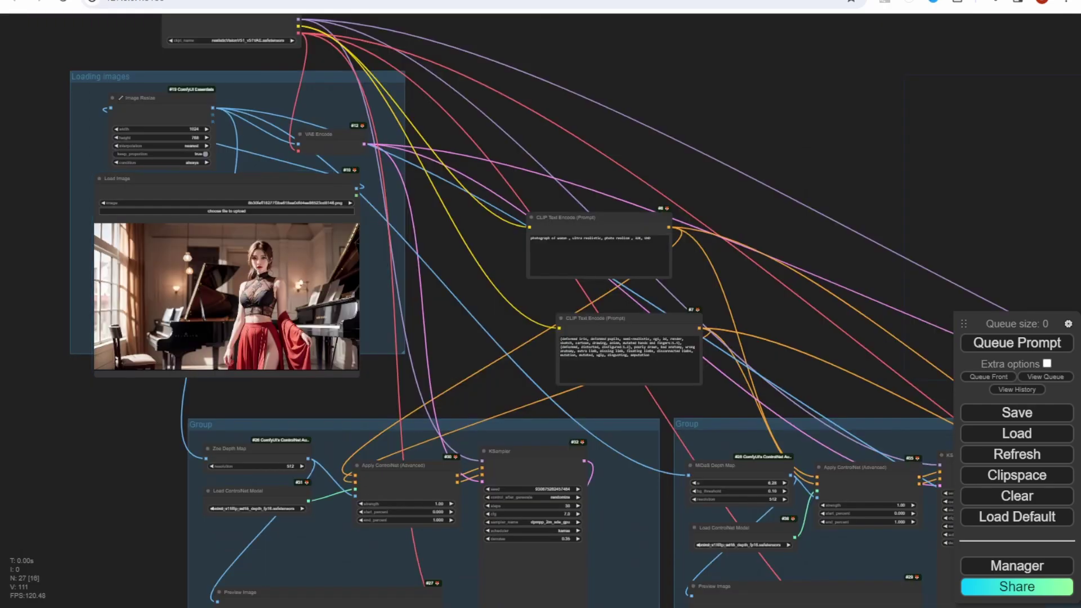
left_click_drag(129, 393, 154, 467)
scroll(155, 464, "up", 8)
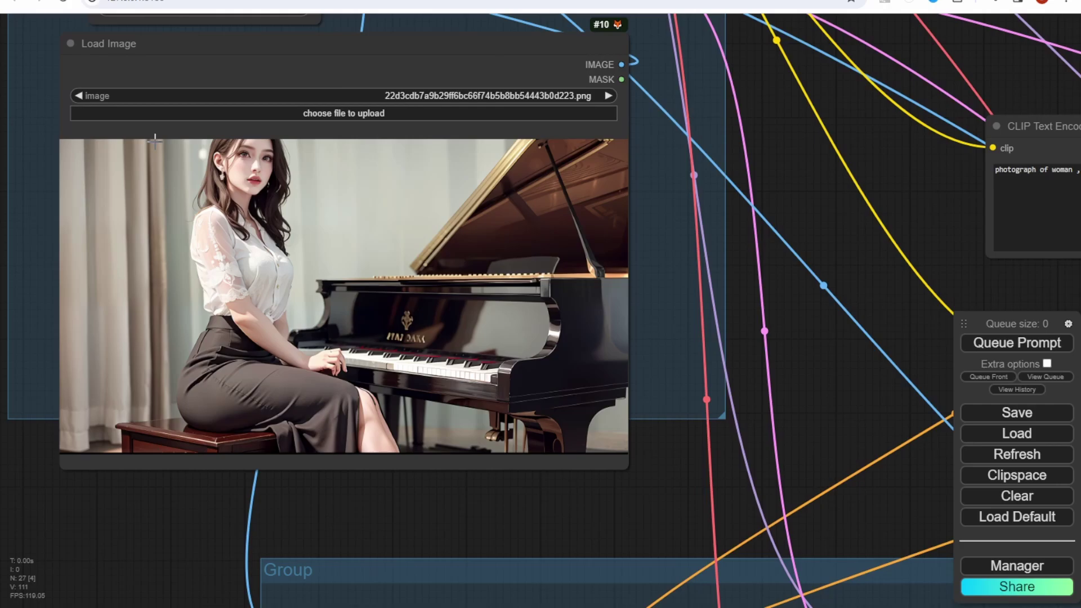
scroll(329, 468, "down", 9)
key("ctrl+Return")
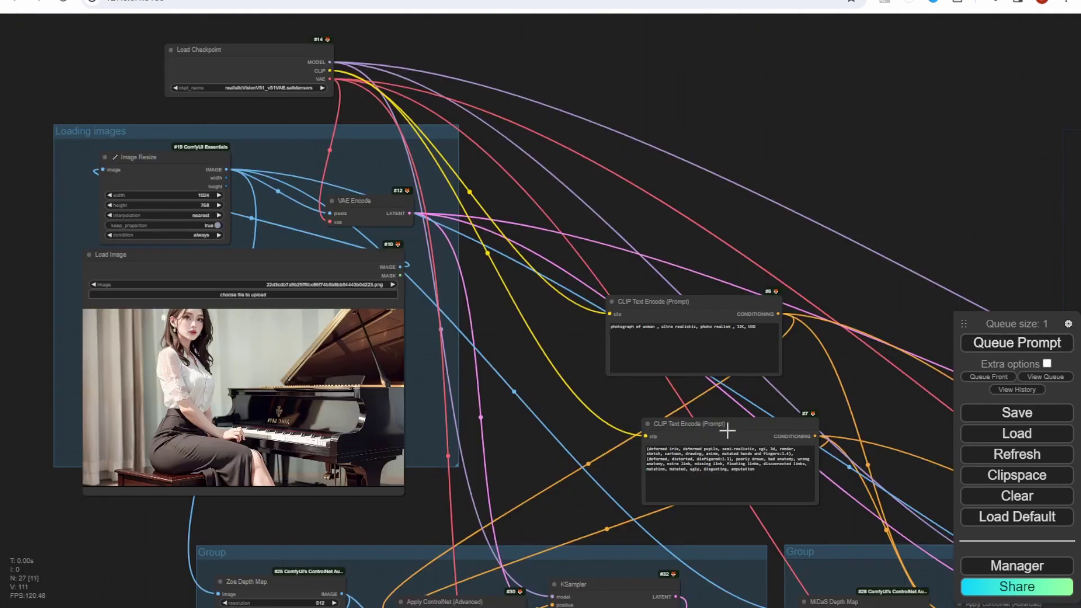
scroll(610, 388, "down", 2)
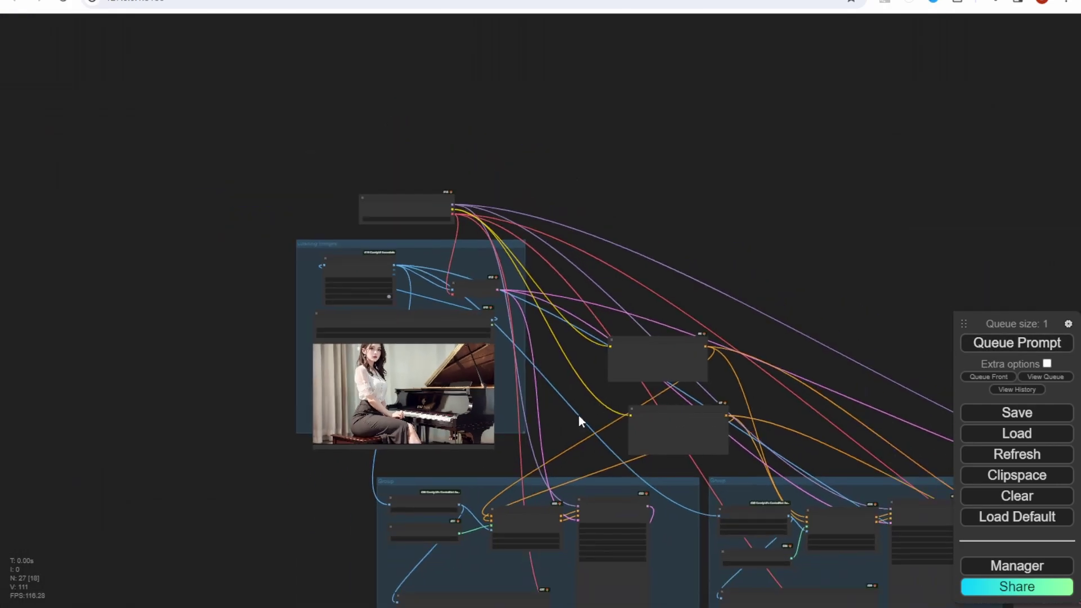
Step: Pan across the Zoe, MiDaS and Depth Anything depth maps and generated pianist images
left_click_drag(579, 414, 366, 17)
left_click_drag(871, 70, 726, 110)
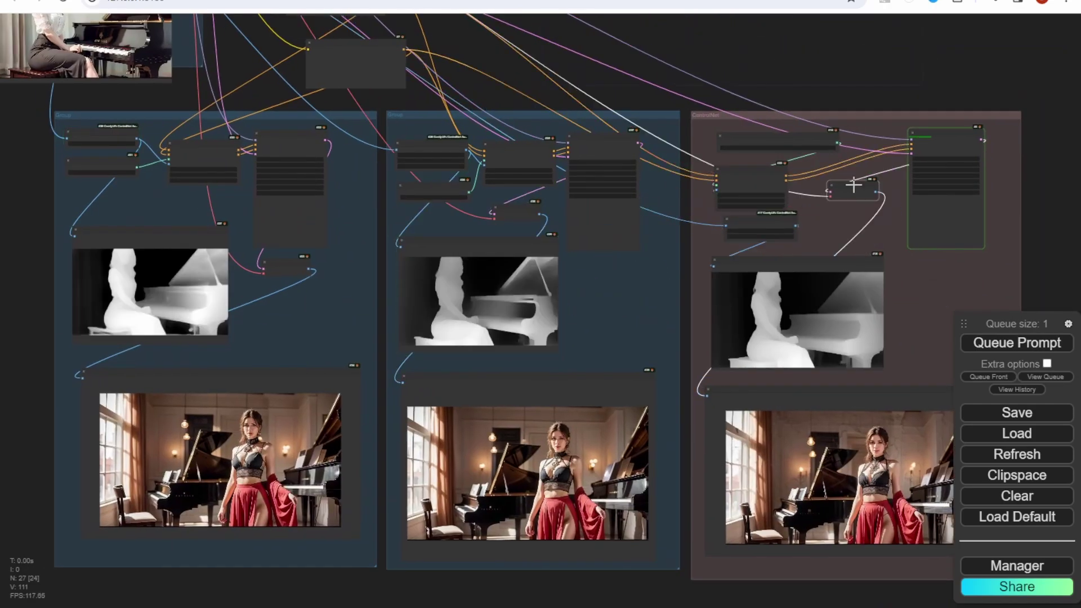
scroll(850, 180, "up", 3)
left_click_drag(185, 602, 17, 531)
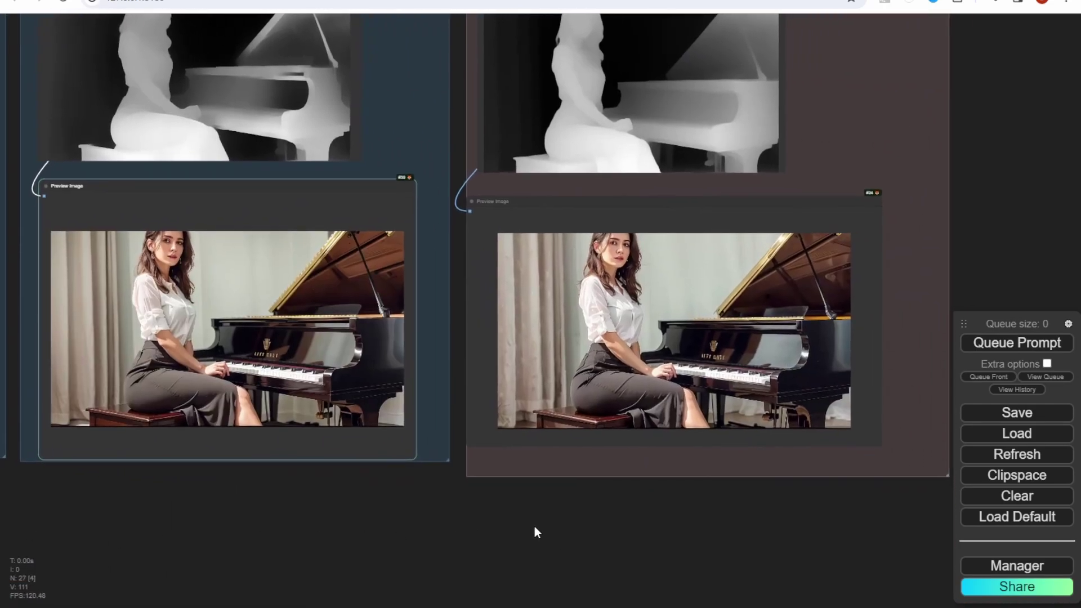
left_click_drag(535, 531, 436, 557)
scroll(756, 90, "up", 4)
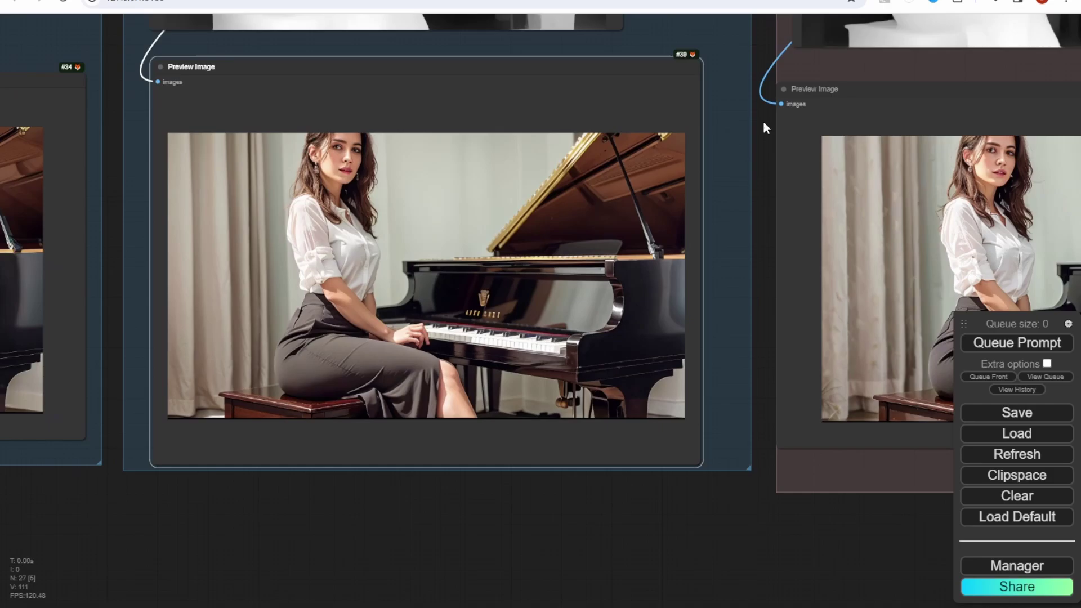
left_click_drag(765, 126, 789, 422)
scroll(748, 288, "down", 4)
scroll(783, 262, "down", 3)
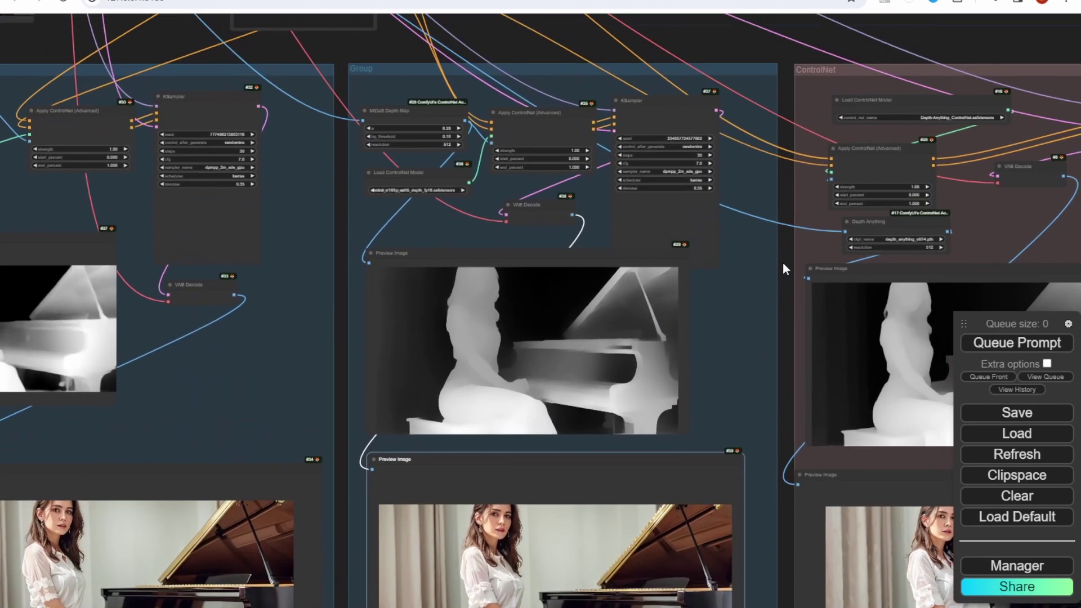
scroll(462, 153, "up", 5)
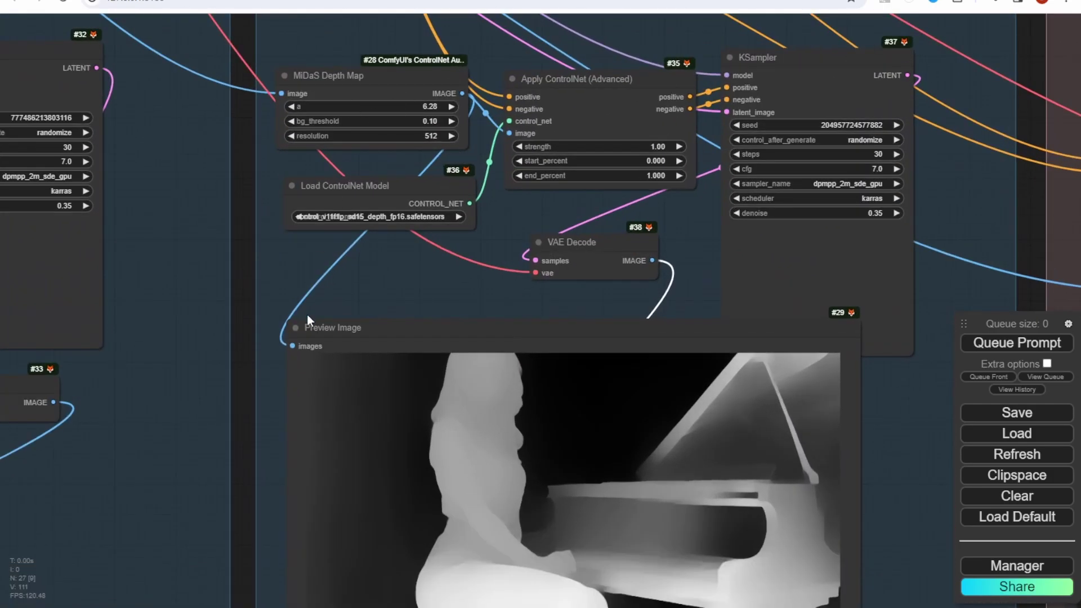
left_click_drag(242, 461, 264, 181)
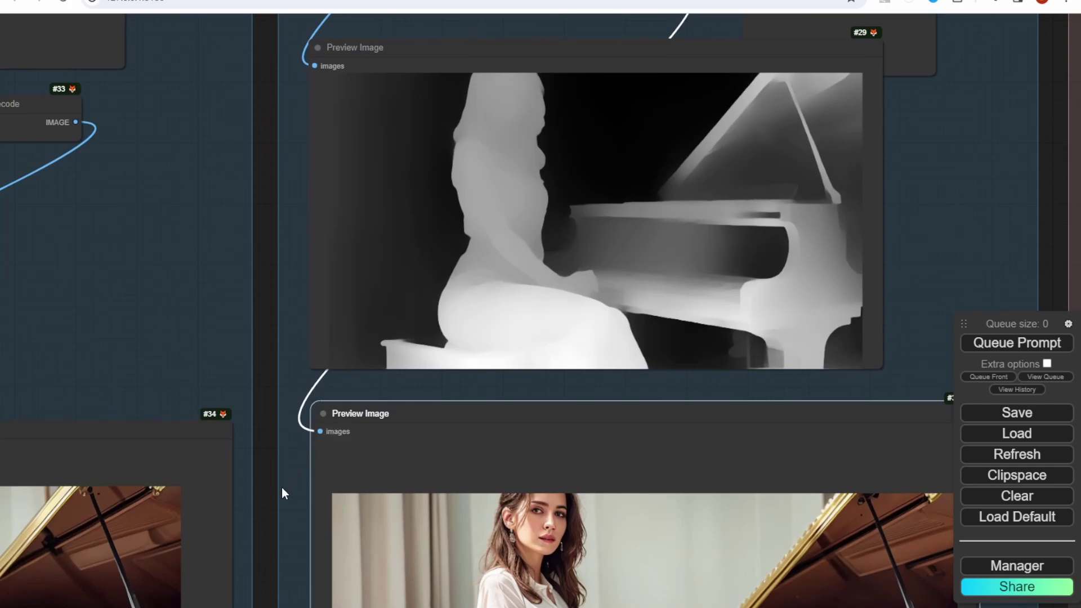
left_click_drag(283, 491, 170, 167)
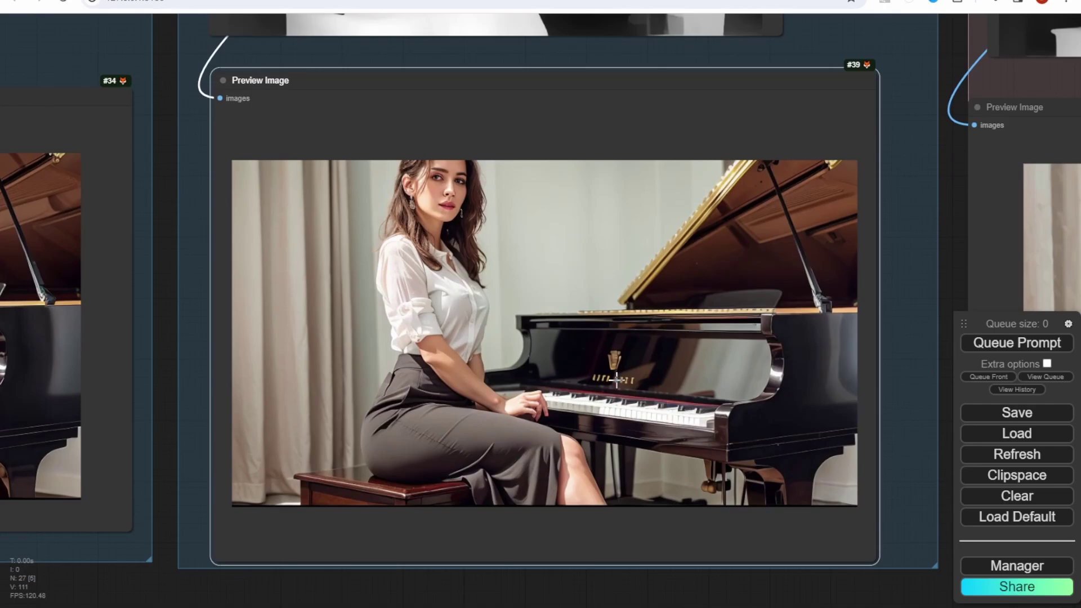
scroll(617, 380, "down", 3)
Step: Place the Zoe and MiDaS output previews side by side, then zoom out to a whole-workflow overview
left_click_drag(287, 332, 696, 373)
scroll(180, 200, "down", 2)
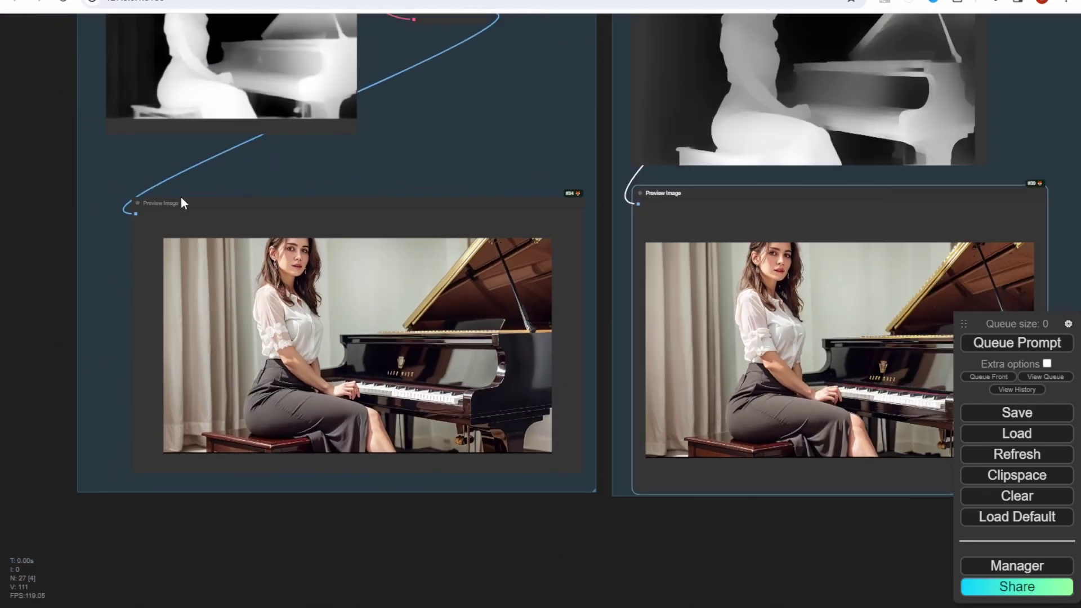
left_click(174, 201)
left_click_drag(36, 105, 40, 377)
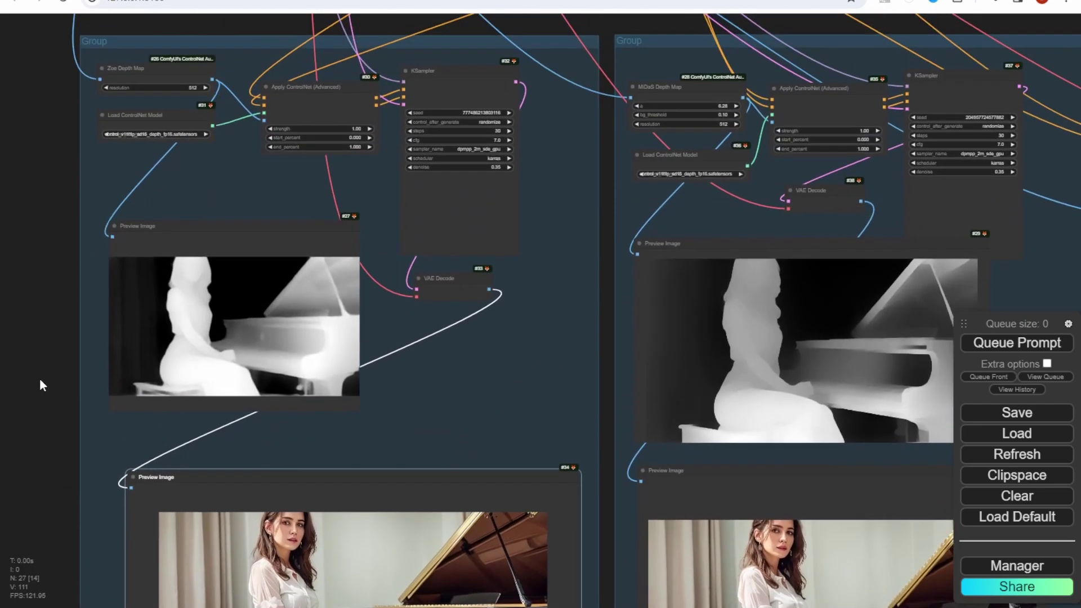
scroll(73, 159, "up", 2)
scroll(128, 45, "up", 2)
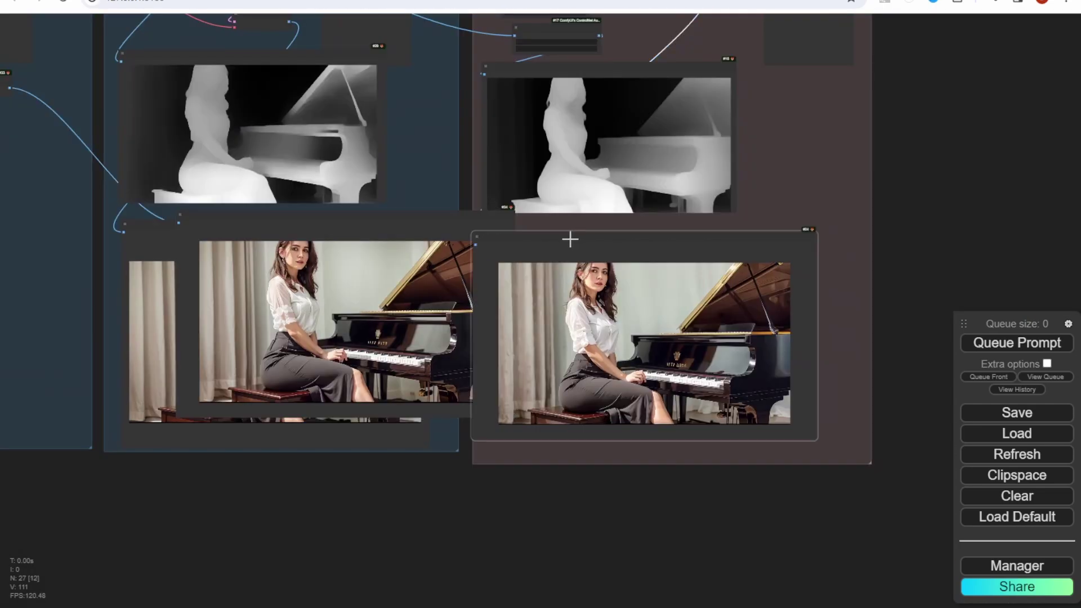
left_click_drag(569, 239, 437, 225)
scroll(344, 340, "up", 4)
scroll(344, 340, "up", 4)
scroll(214, 293, "down", 2)
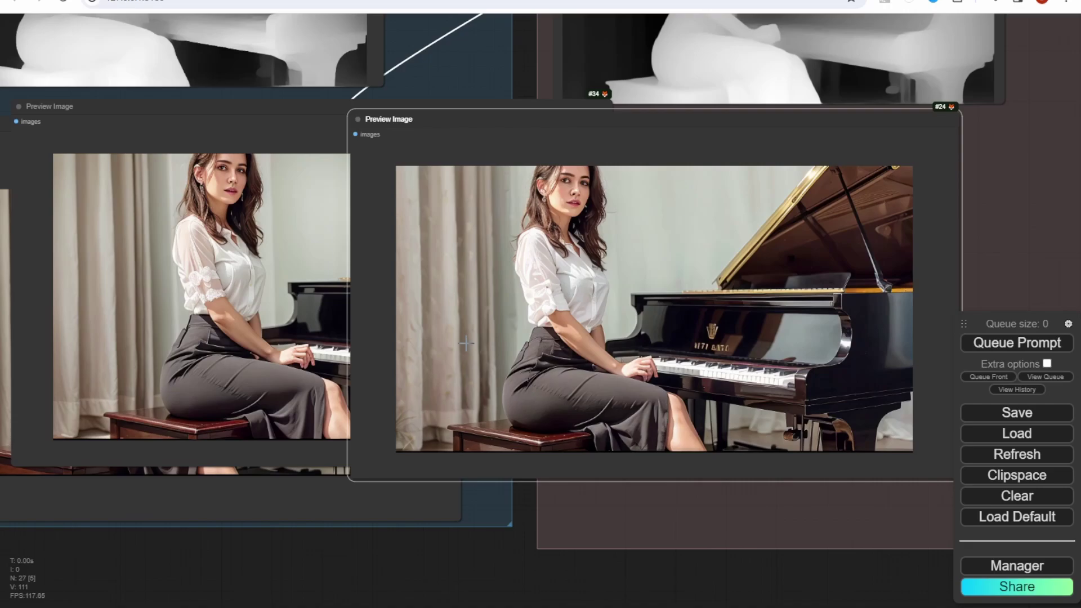
scroll(466, 343, "down", 3)
key(".")
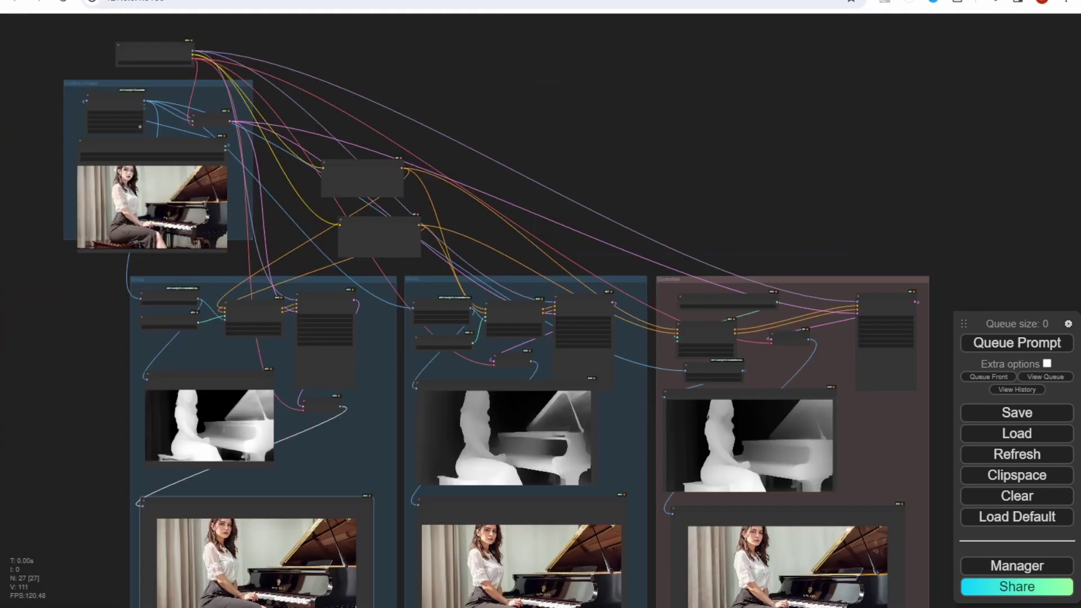
Step: Queue the workflow again with the red-gown photo in the Load Image node
scroll(102, 254, "up", 5)
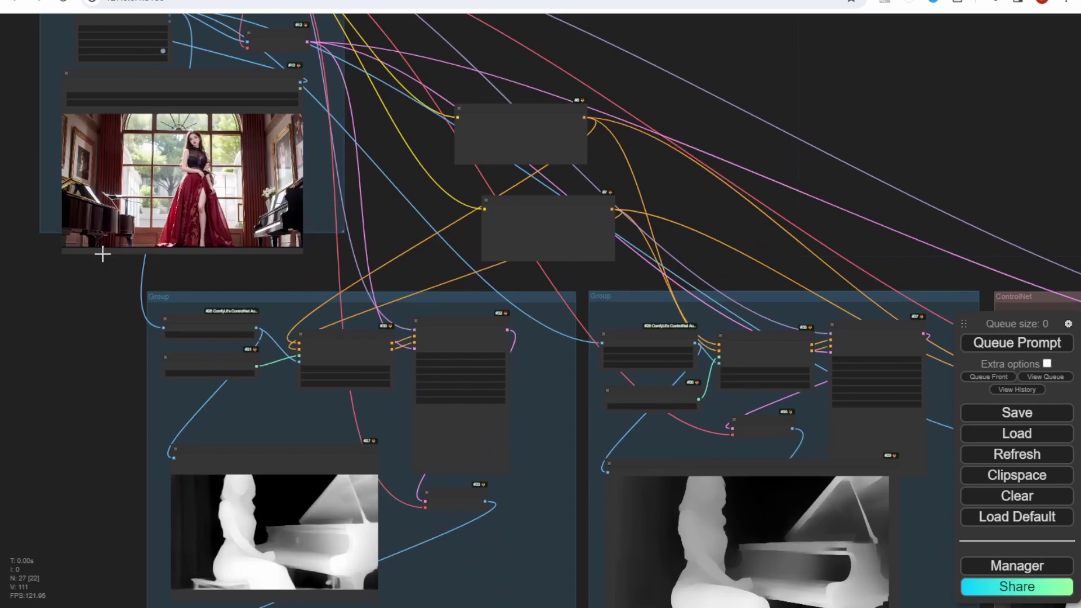
left_click_drag(122, 286, 153, 391)
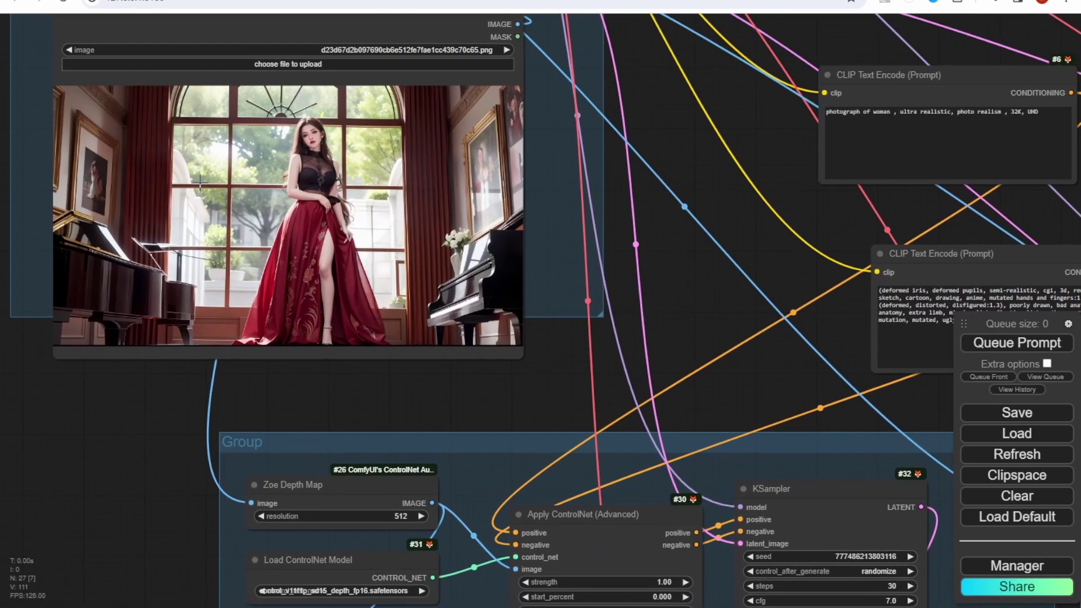
scroll(254, 221, "up", 1)
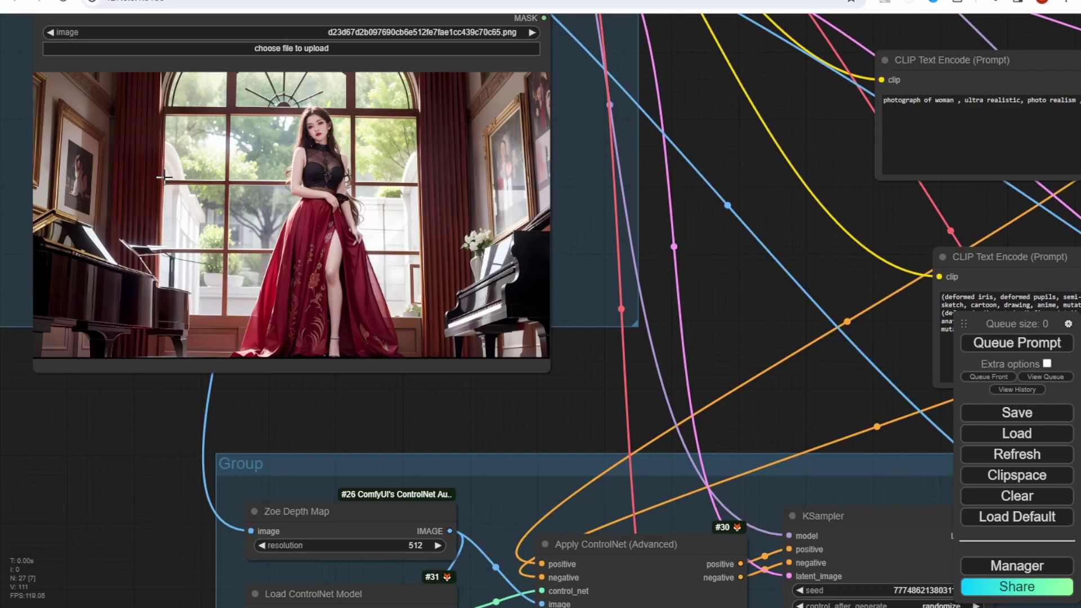
scroll(578, 181, "down", 10)
key("ctrl+Return")
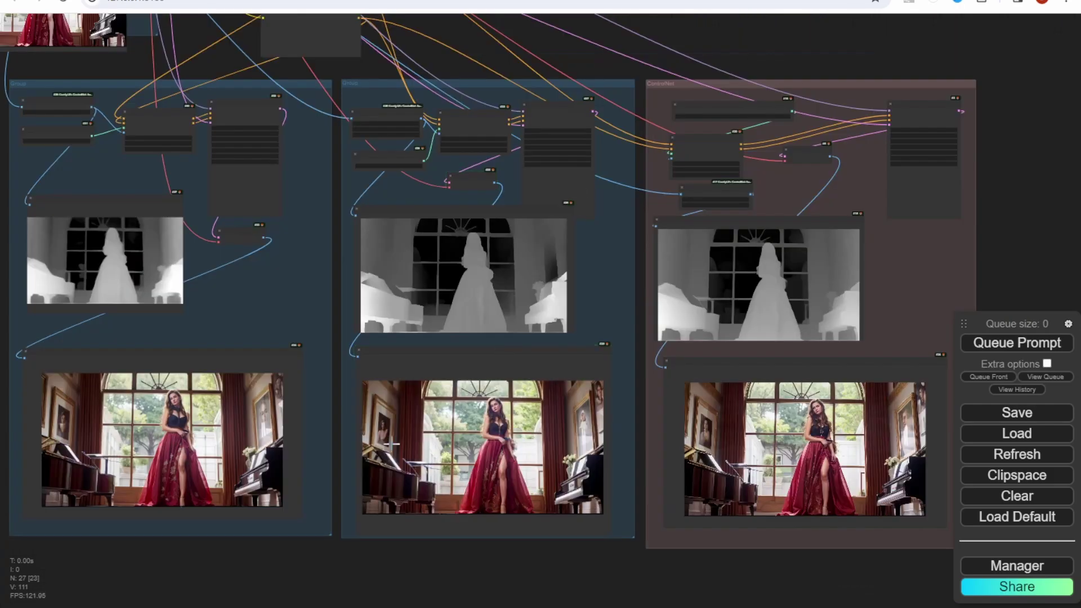
Step: Zoom in on Preview Image node #27's greyscale depth map of the standing woman
scroll(385, 455, "up", 4)
scroll(384, 454, "up", 5)
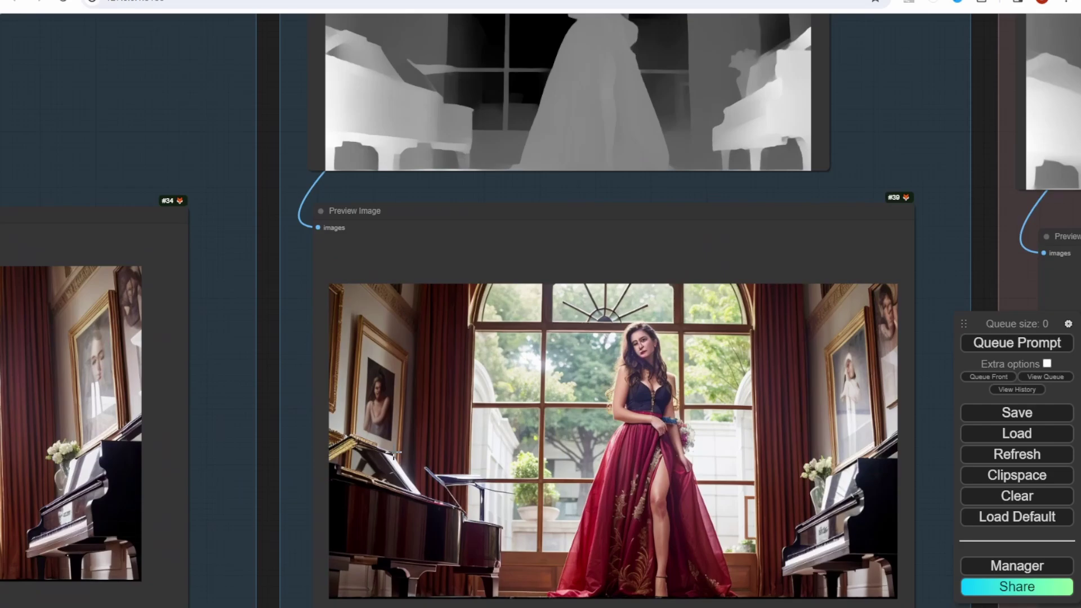
scroll(387, 448, "down", 10)
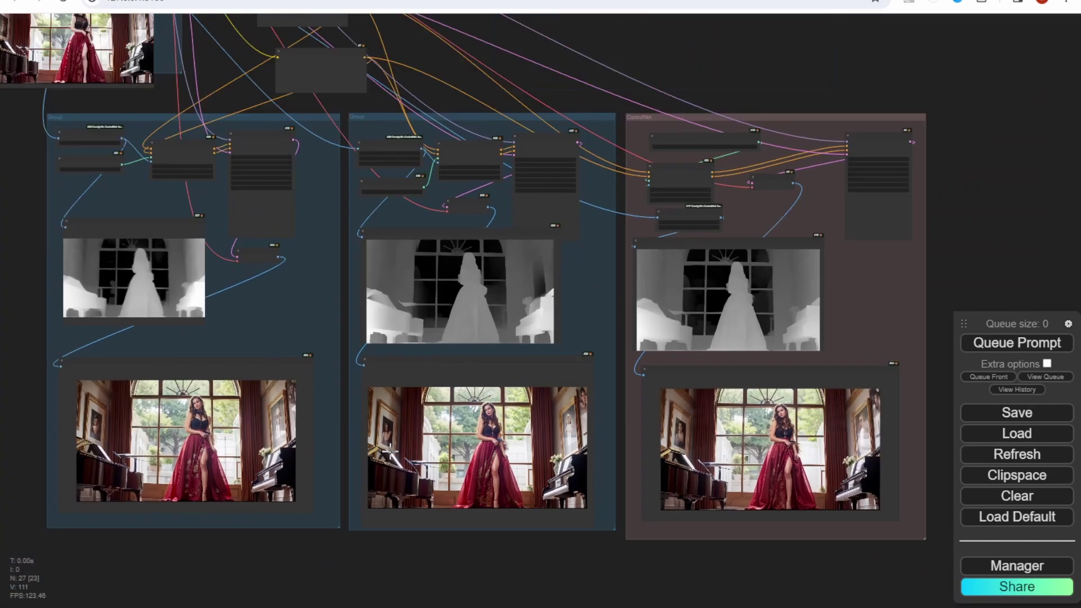
scroll(595, 316, "up", 12)
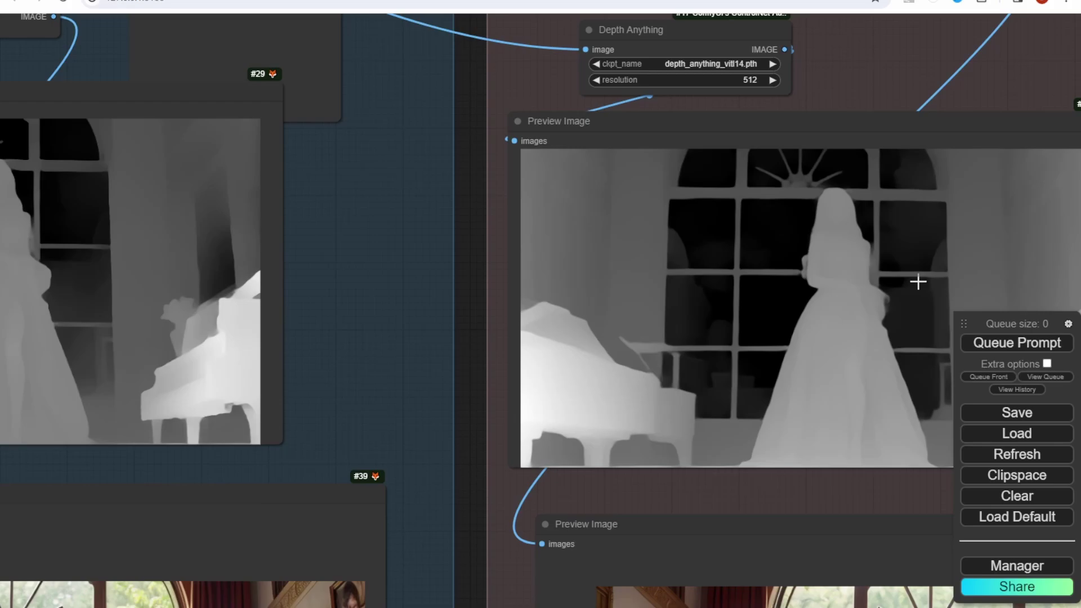
scroll(792, 373, "down", 1)
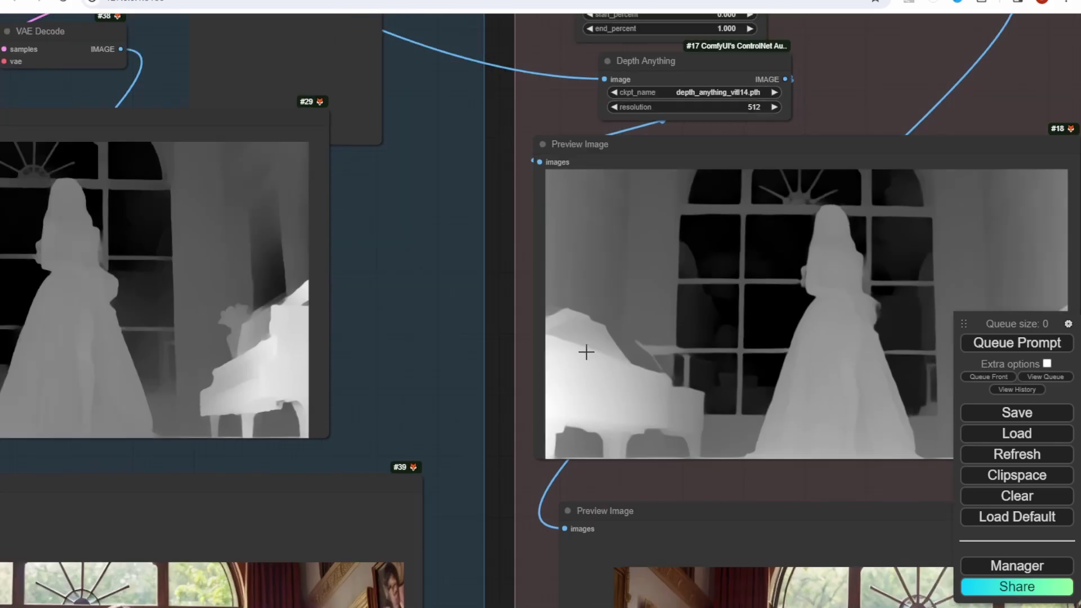
left_click_drag(485, 346, 313, 305)
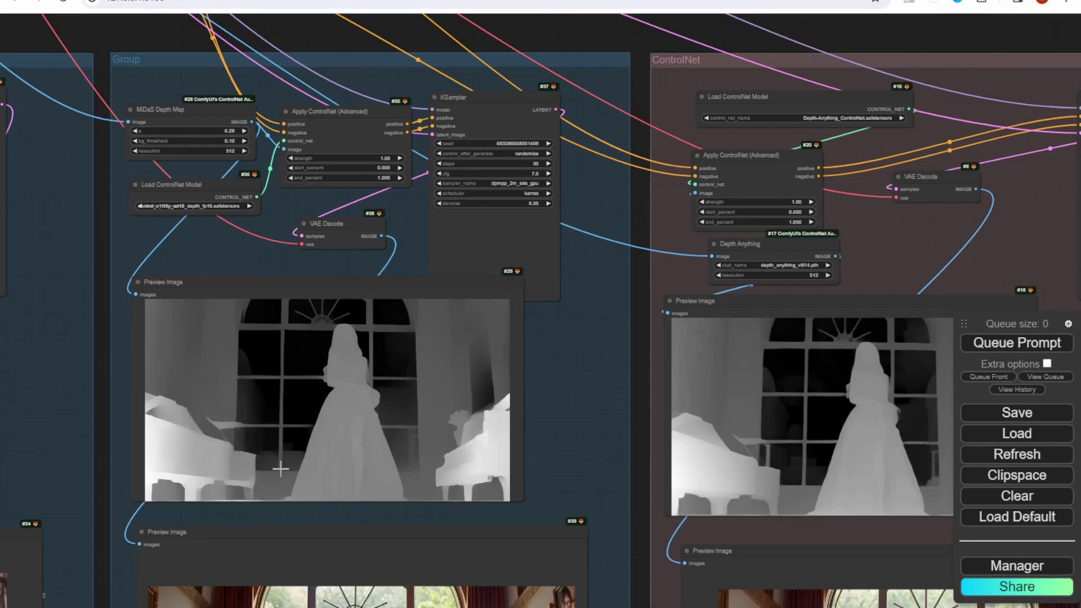
scroll(253, 411, "up", 5)
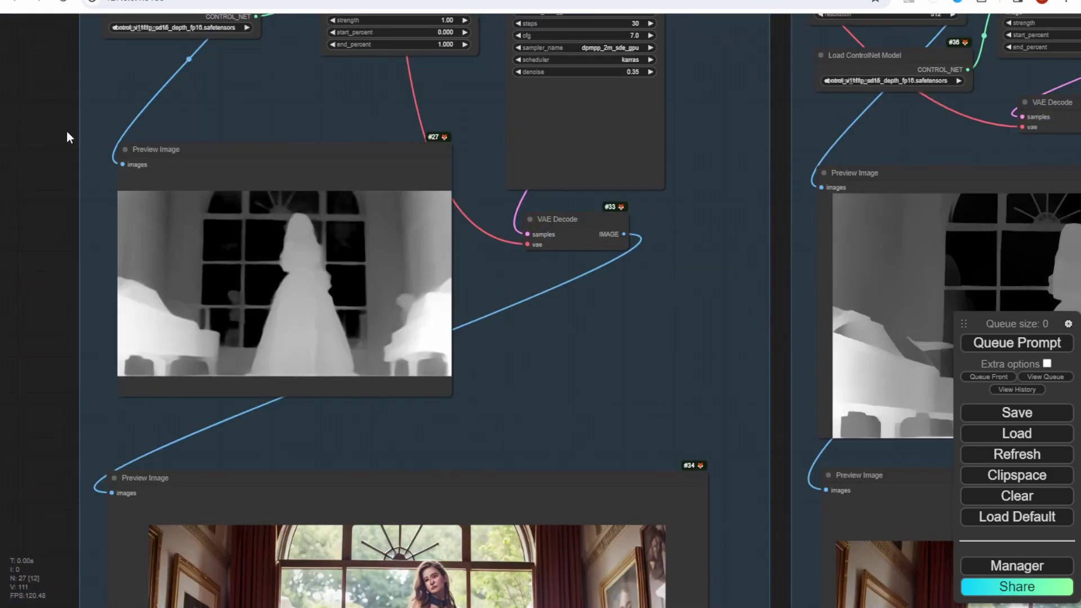
left_click_drag(67, 138, 56, 260)
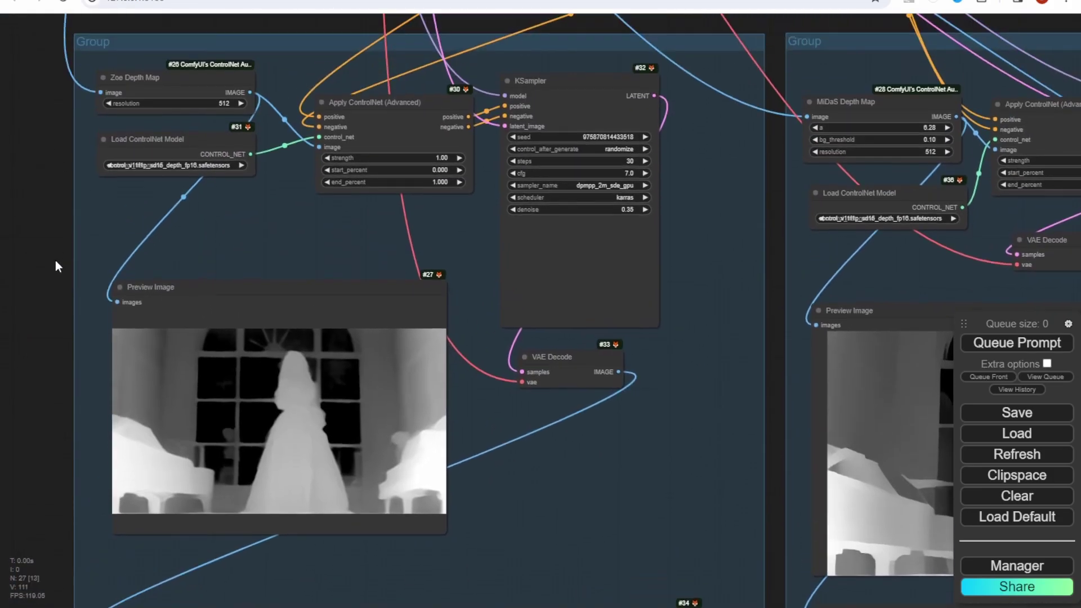
scroll(42, 403, "up", 3)
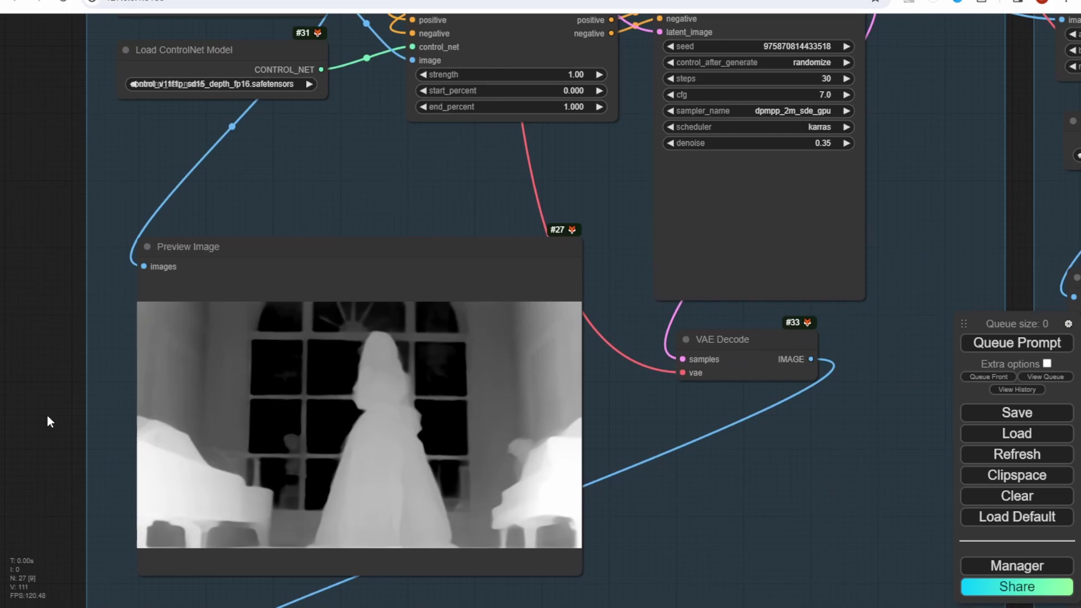
left_click_drag(46, 420, 32, 267)
scroll(32, 264, "up", 2)
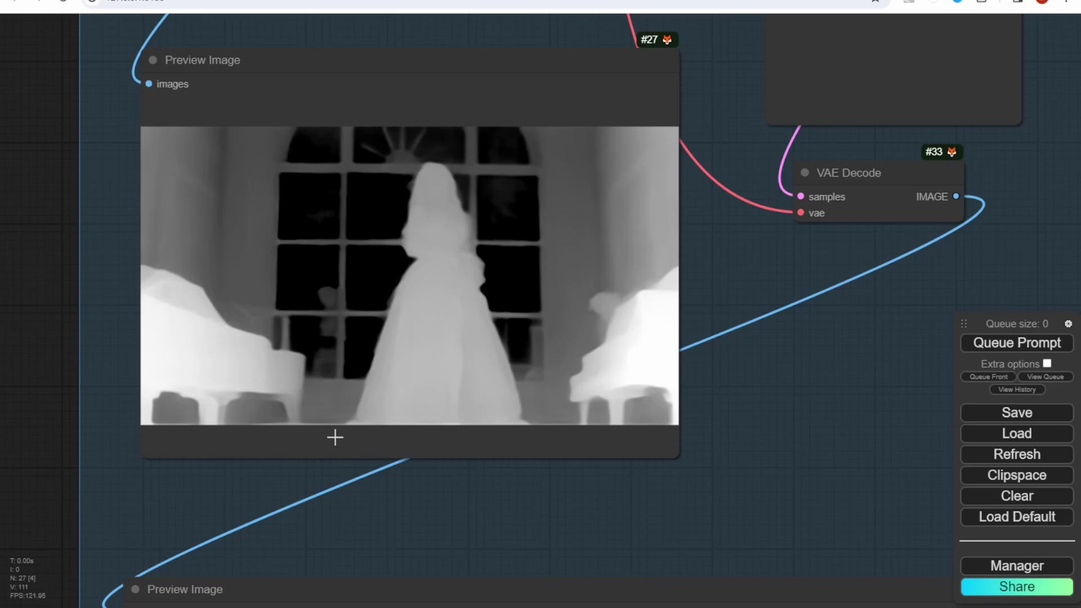
Step: Move the large result preview further right and enlarge the middle grey-dress image
scroll(335, 437, "down", 2)
scroll(193, 493, "down", 2)
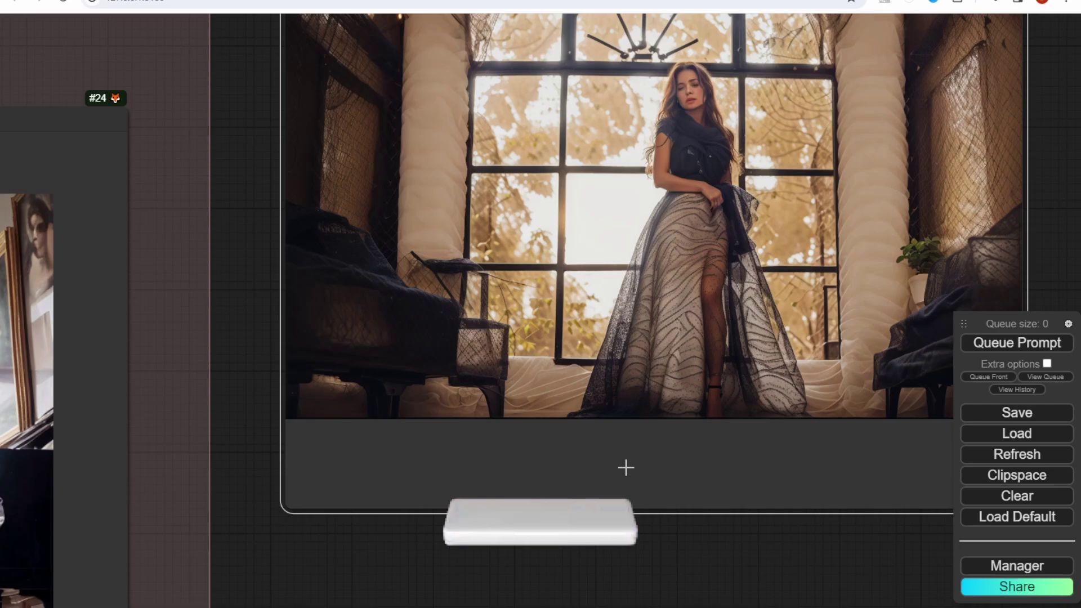
scroll(625, 468, "down", 2)
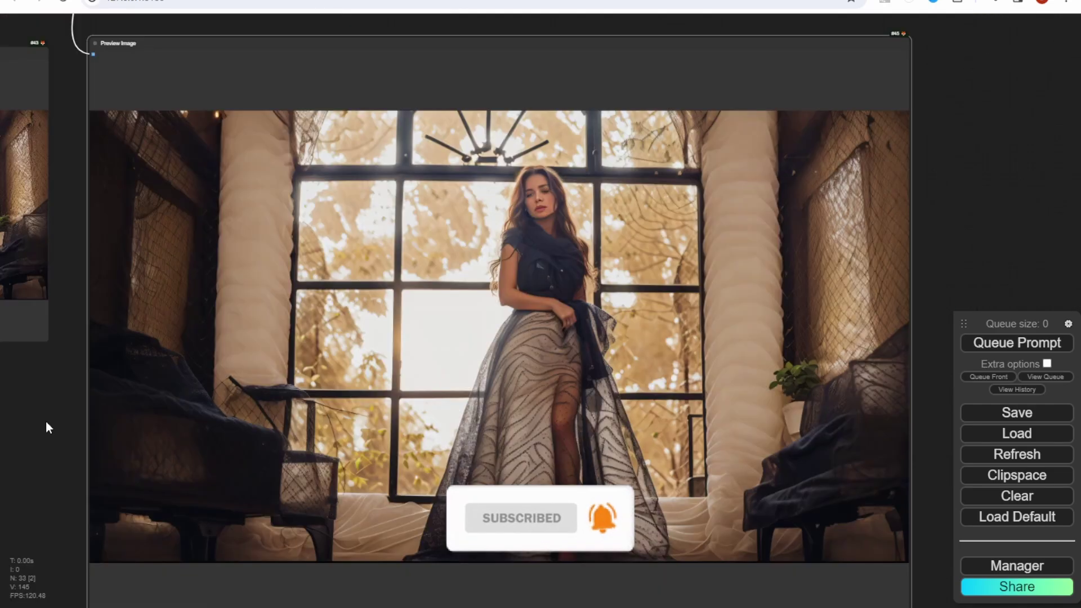
scroll(300, 340, "down", 1)
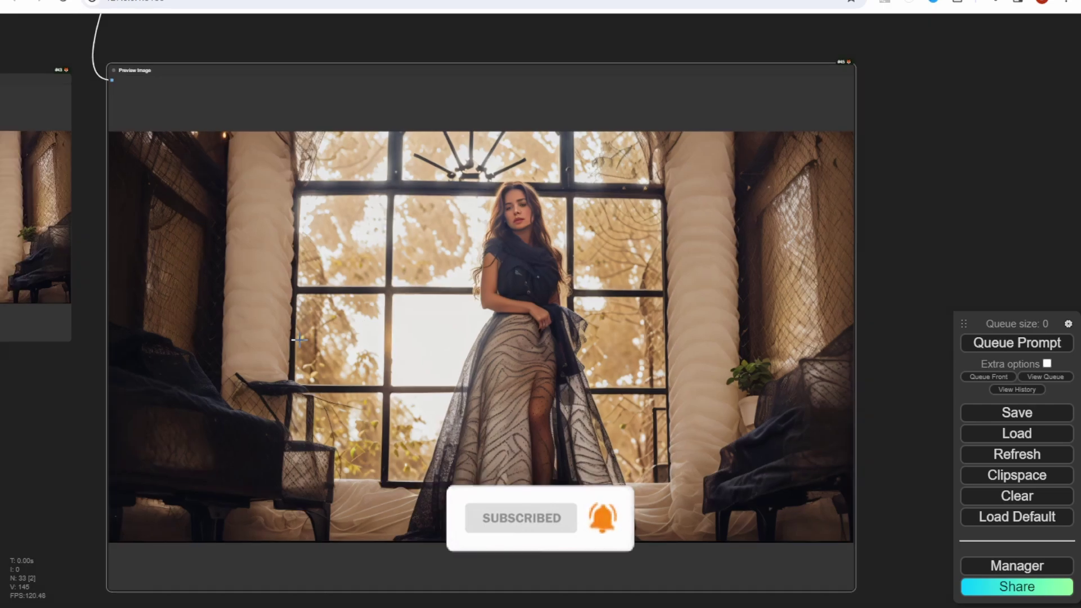
left_click_drag(115, 379, 634, 468)
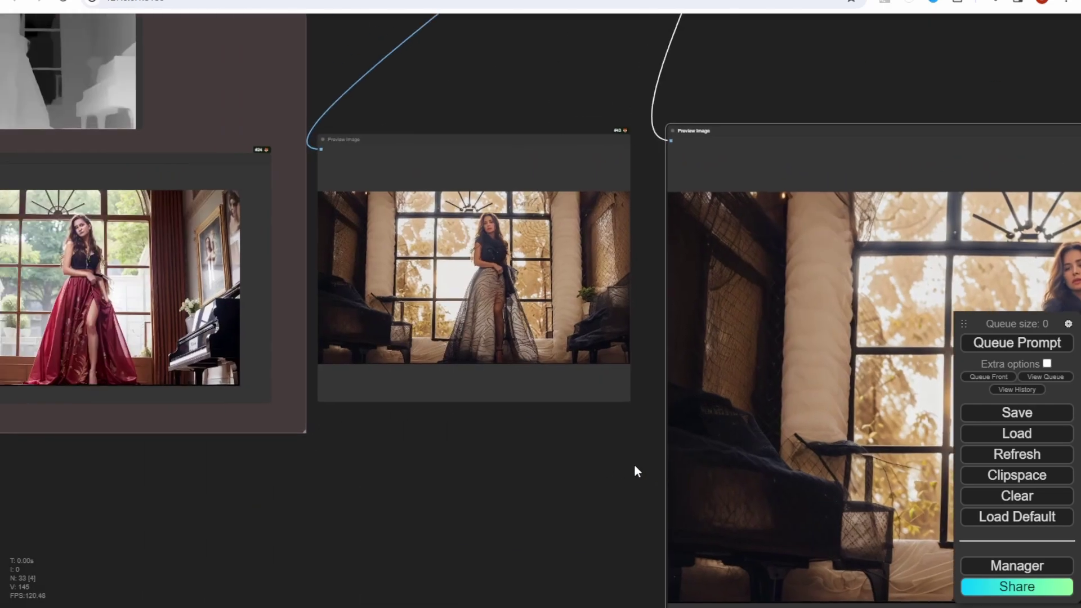
scroll(635, 468, "down", 5)
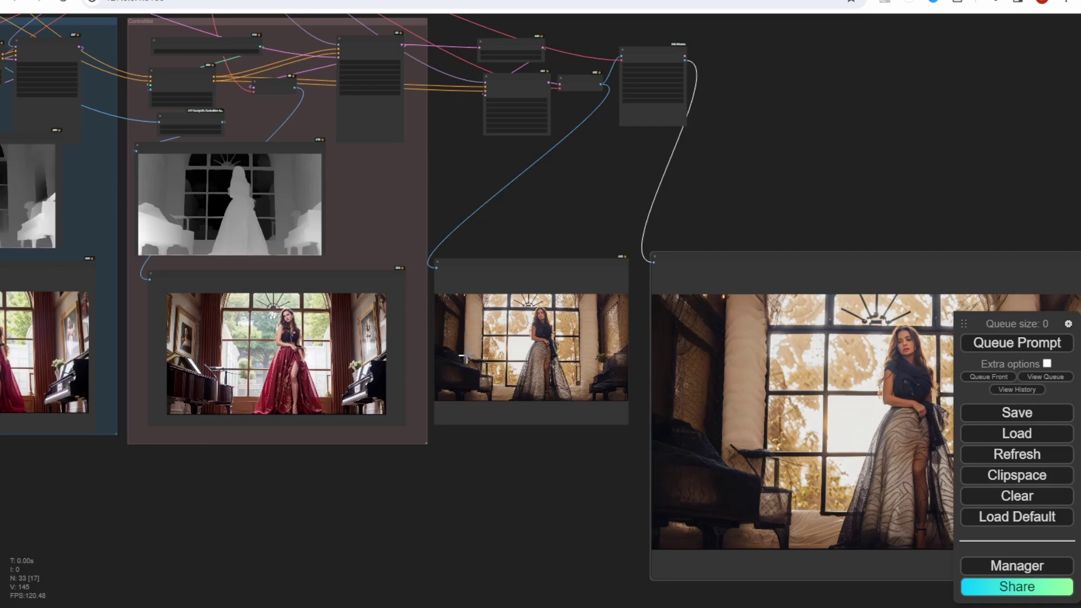
left_click_drag(732, 268, 835, 272)
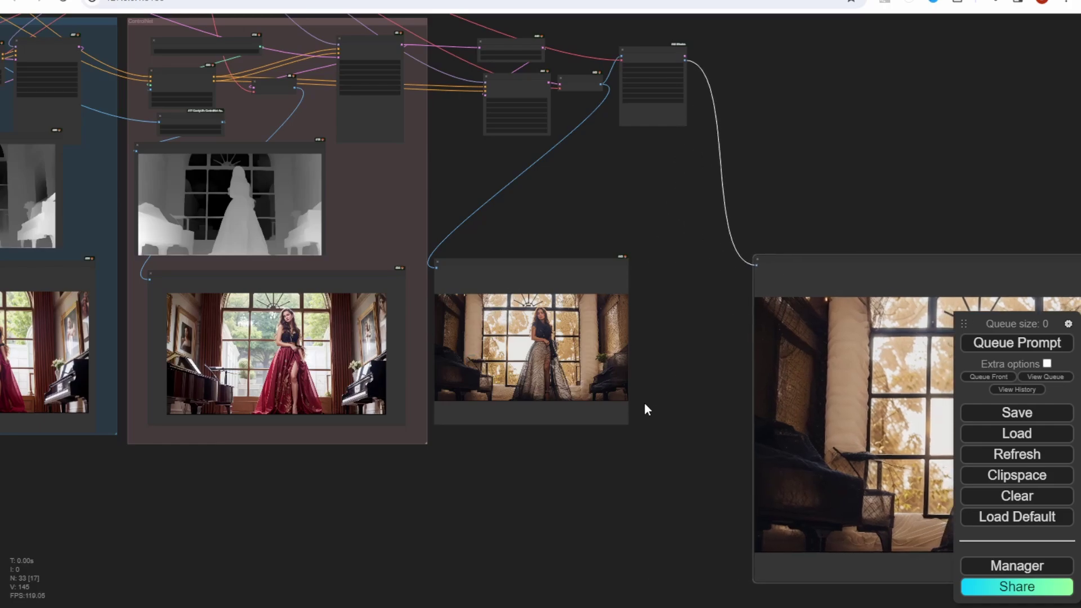
left_click_drag(629, 426, 790, 503)
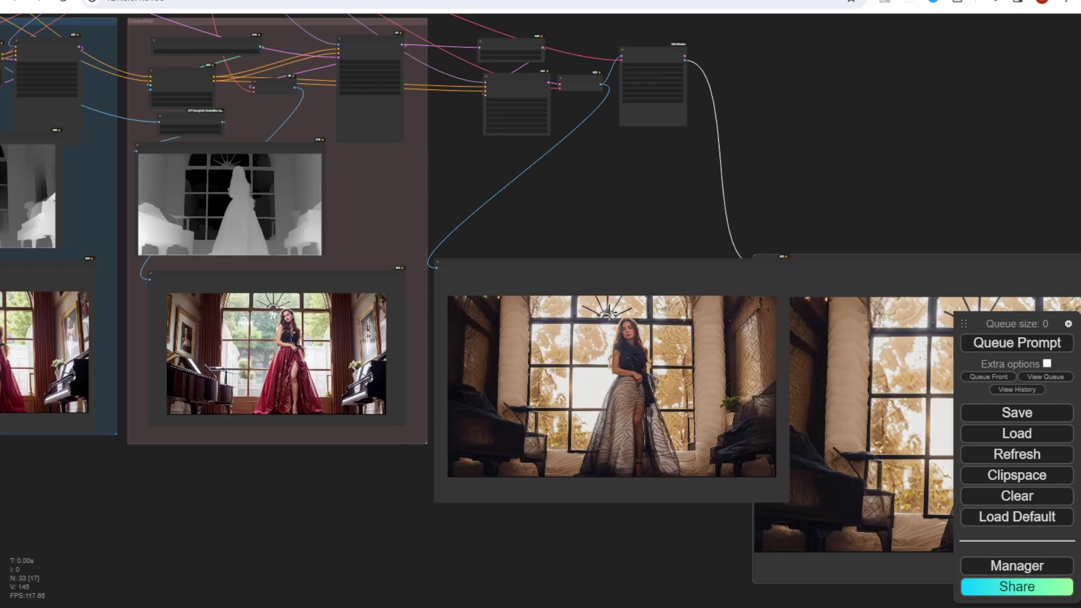
Step: Pan across the other result images to bring the red-dress result into view
left_click_drag(792, 278, 610, 206)
left_click_drag(587, 172, 869, 174)
scroll(298, 392, "up", 4)
scroll(299, 392, "up", 3)
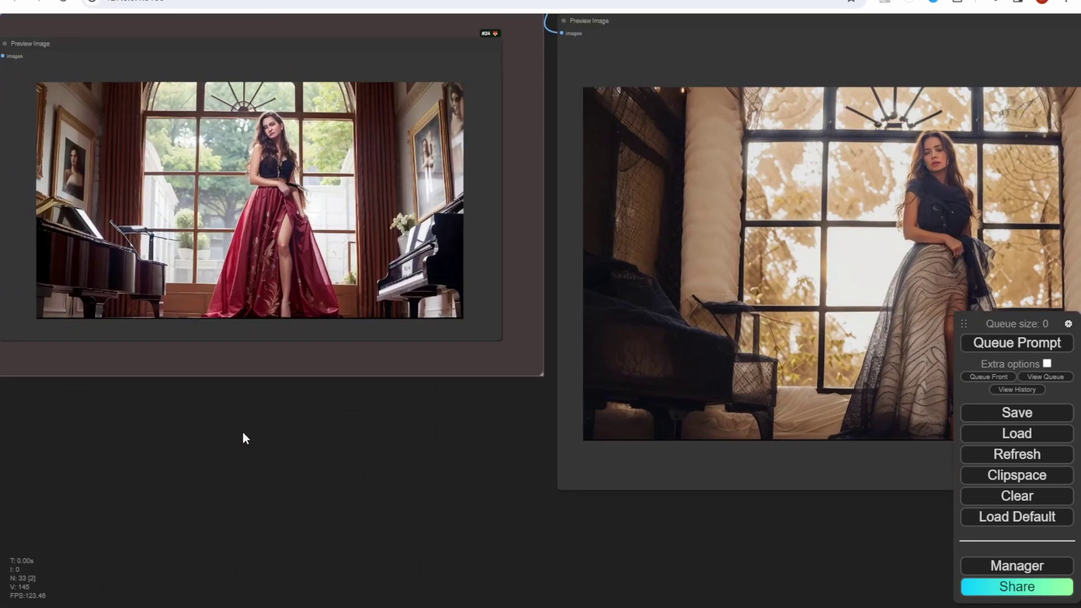
Step: Enlarge the Load Video node playing slam drunk (1).mp4 and move it up and left
left_click_drag(576, 576, 282, 598)
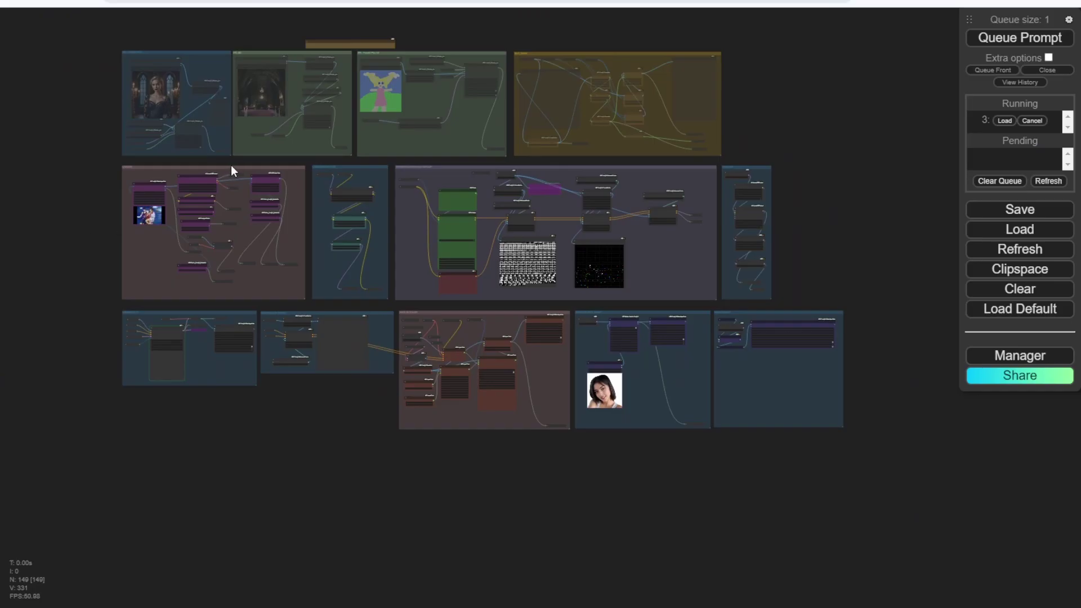
scroll(574, 200, "up", 4)
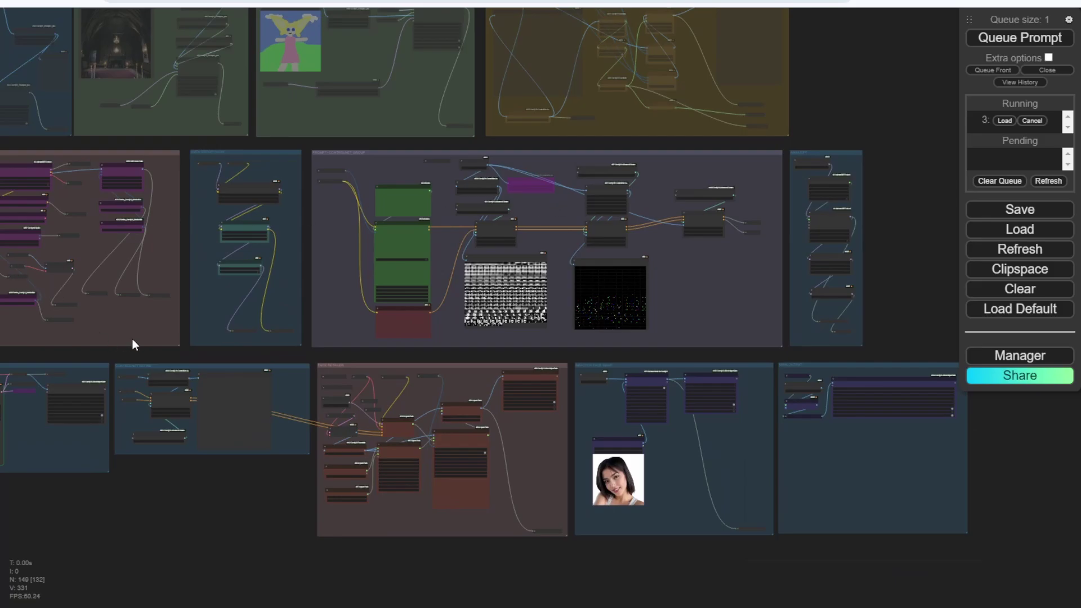
scroll(129, 349, "down", 2)
left_click_drag(126, 357, 322, 373)
scroll(138, 264, "up", 9)
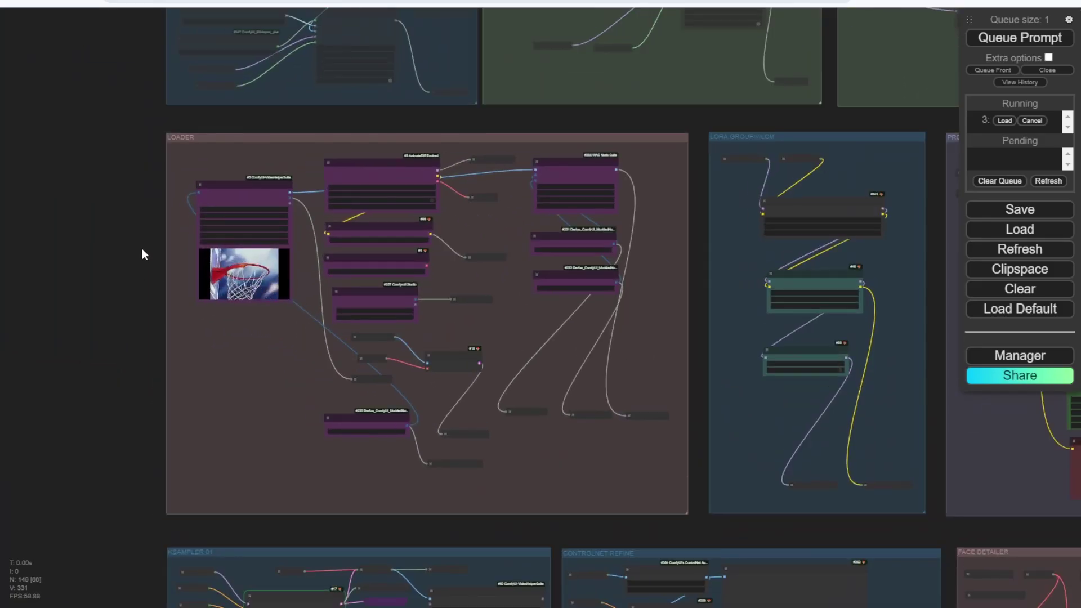
scroll(142, 249, "up", 8)
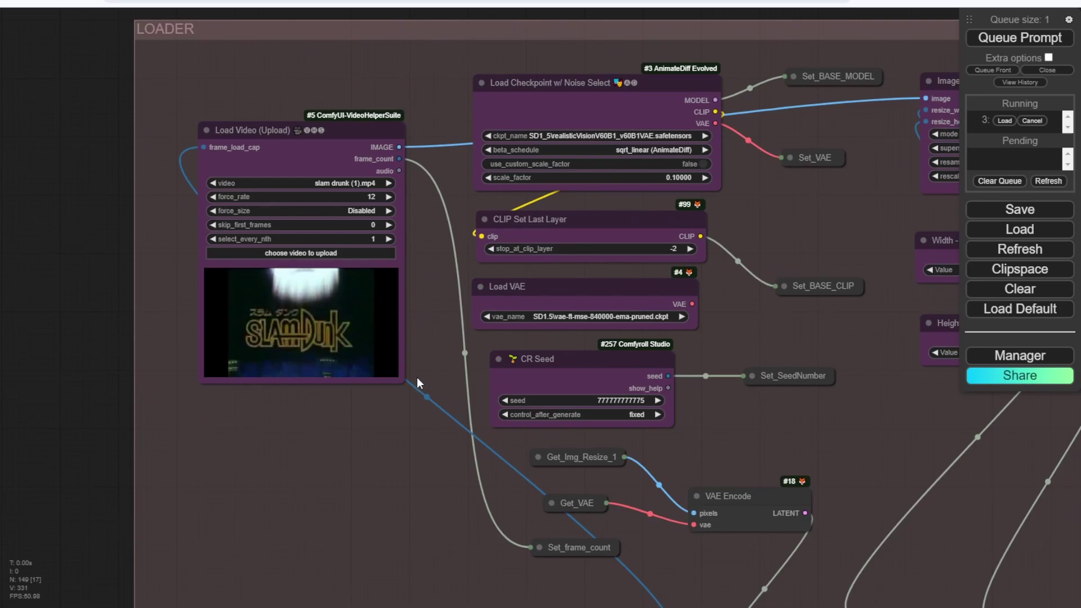
left_click_drag(404, 382, 495, 440)
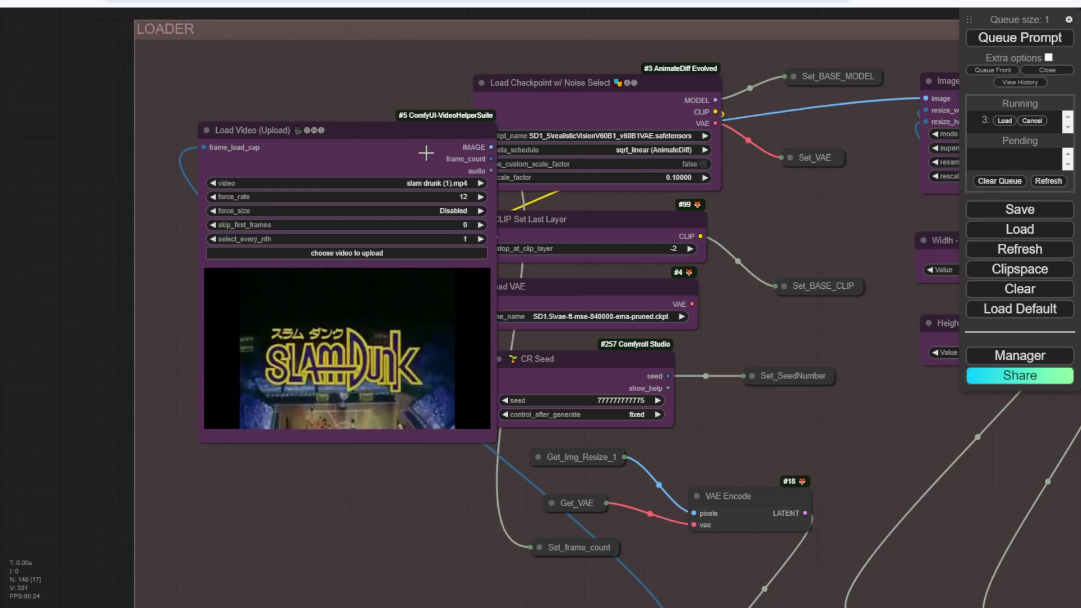
left_click_drag(395, 129, 354, 105)
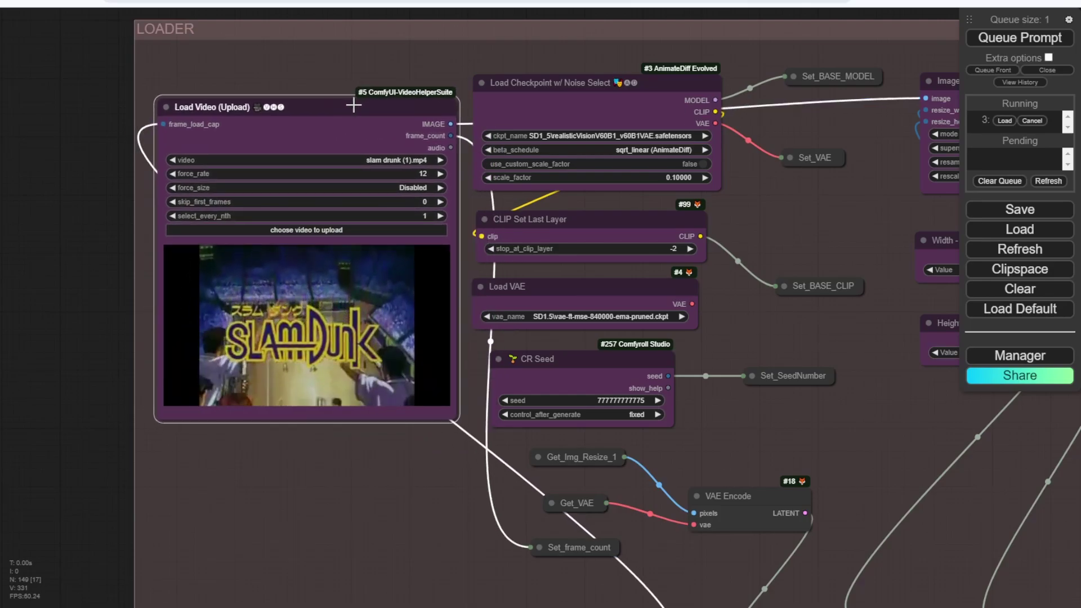
Step: Zoom out and pan over to the LoRA and Prompt+ControlNet groups
scroll(114, 423, "down", 8)
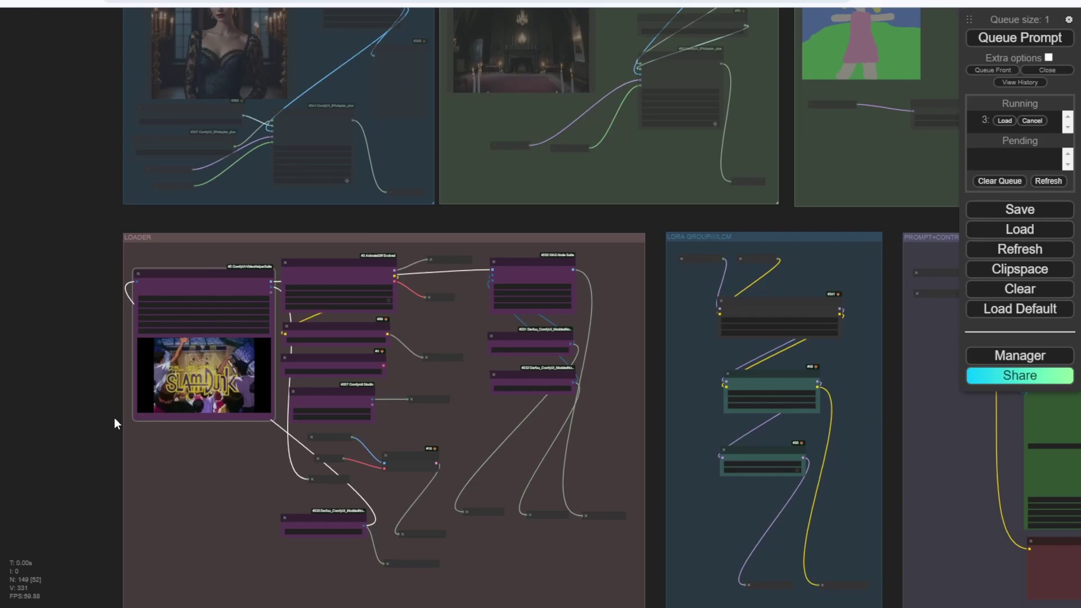
left_click_drag(735, 197, 116, 115)
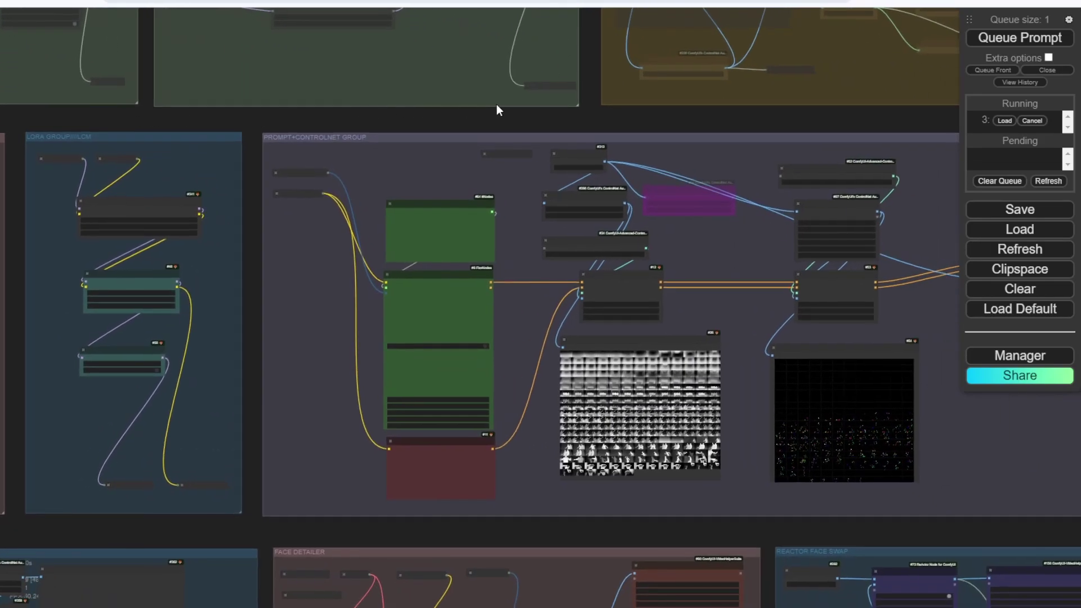
left_click_drag(497, 107, 219, 93)
Step: Enlarge depth frames 222, 236, 195 and 188 of 240 in turn, returning to the grid between them
scroll(350, 286, "up", 10)
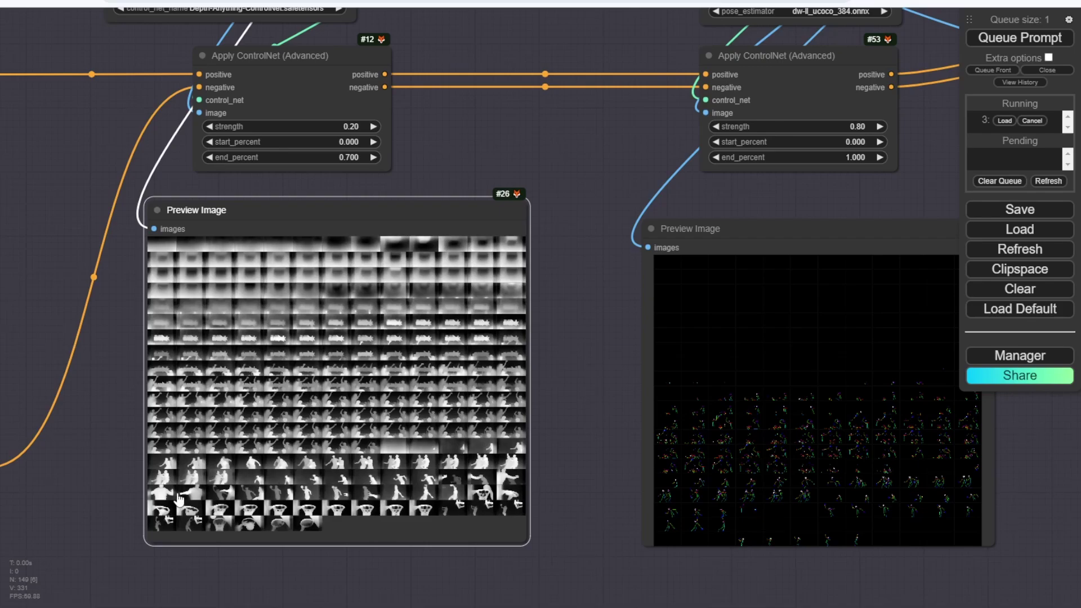
left_click(163, 509)
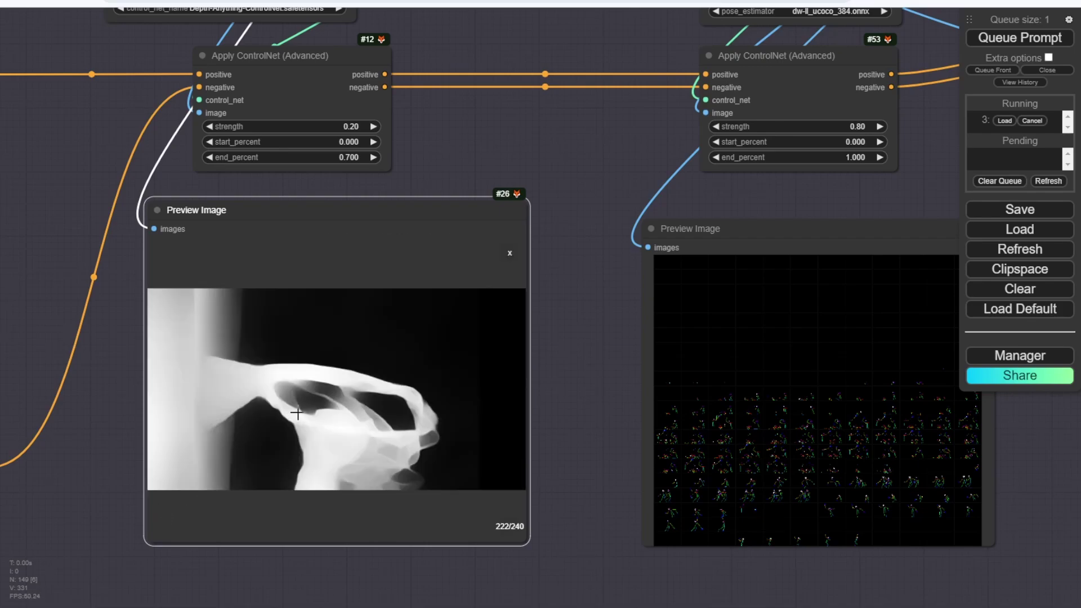
left_click(510, 253)
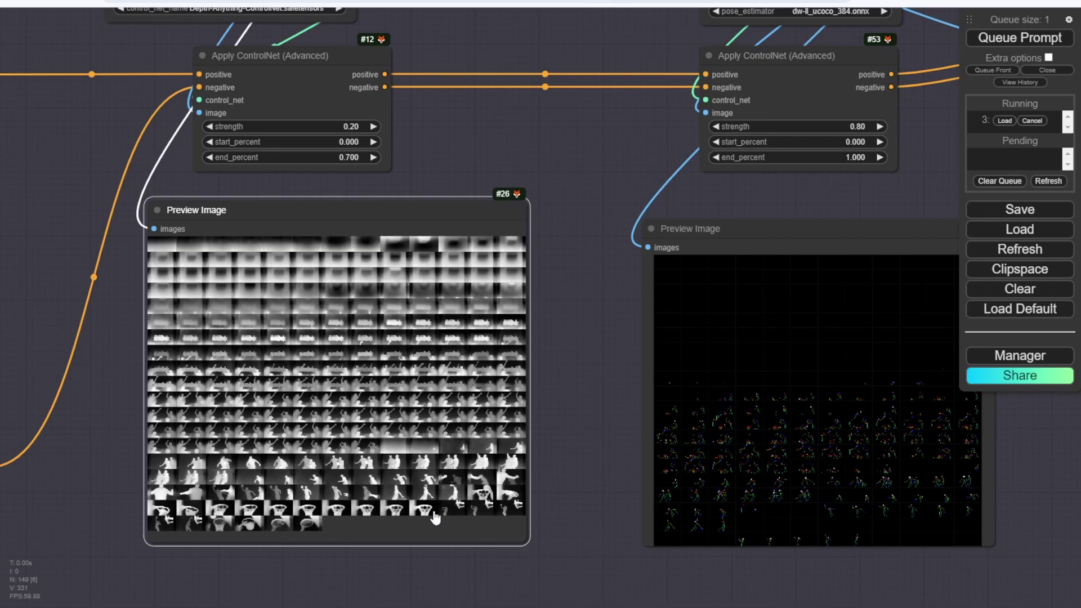
left_click(191, 523)
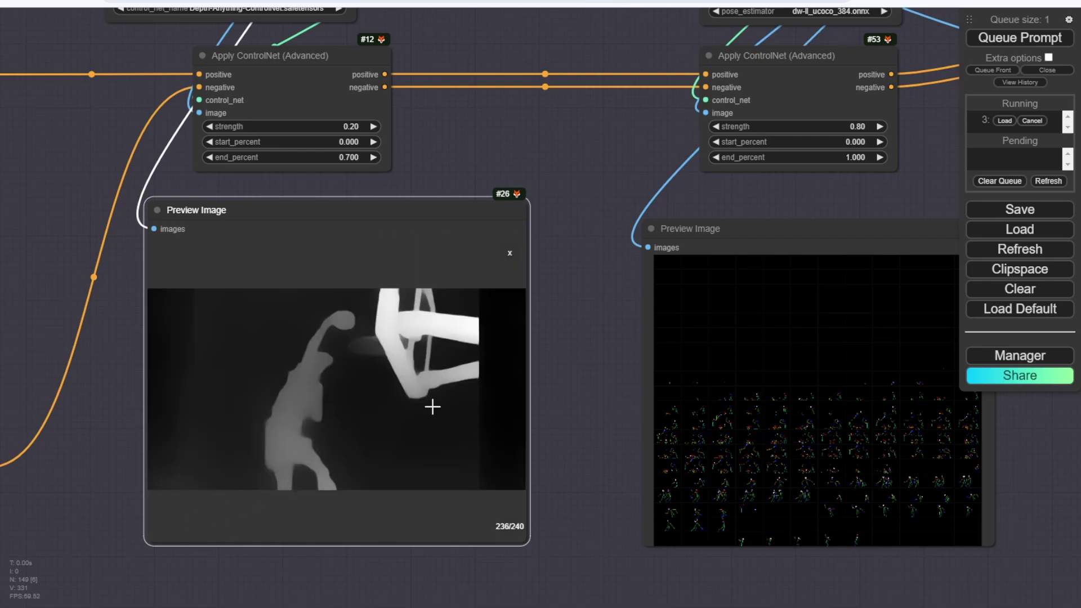
left_click(519, 252)
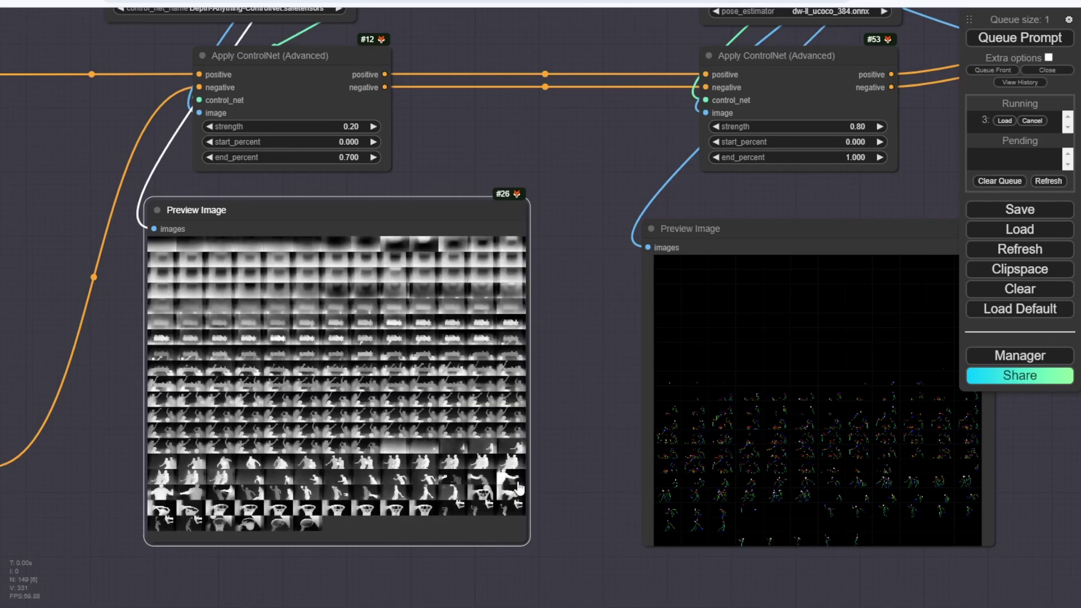
left_click(512, 463)
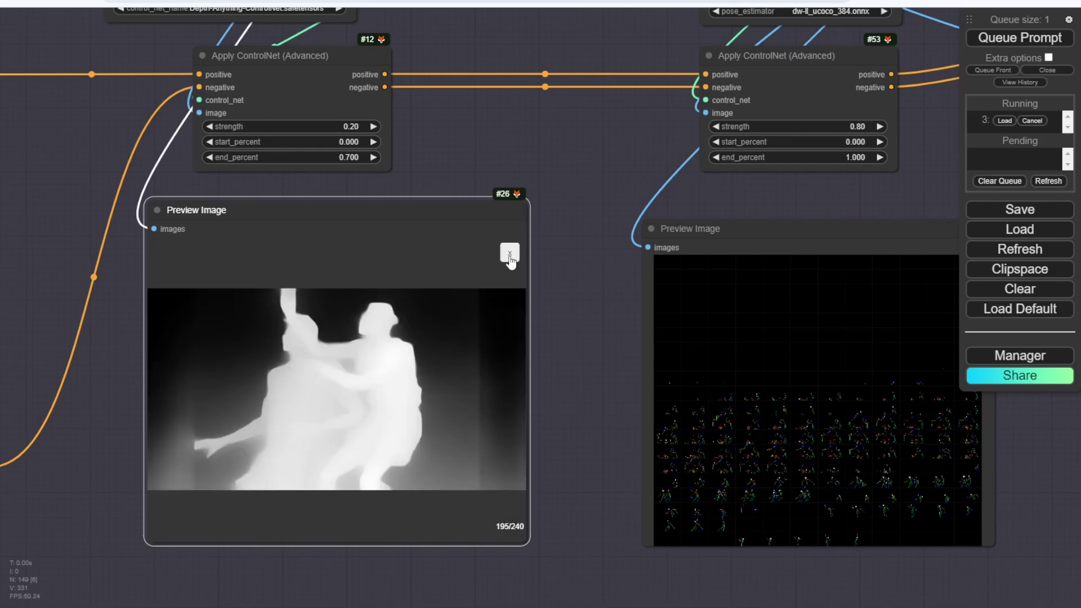
left_click(510, 253)
left_click(309, 472)
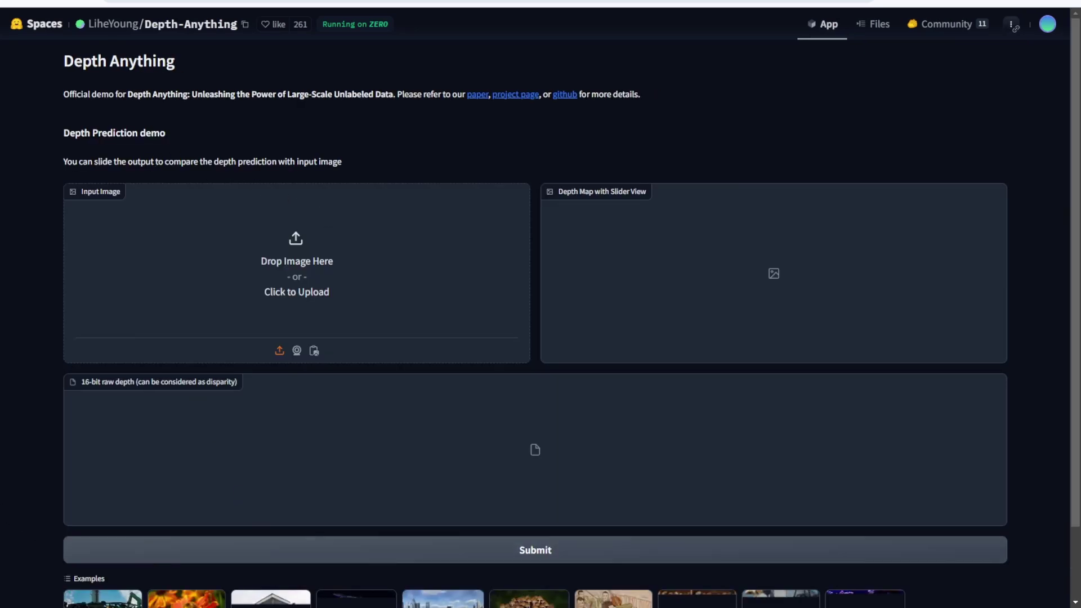
Step: Run the house example, then the aquarium example, sliding to reveal the aquarium's full depth map
left_click(271, 600)
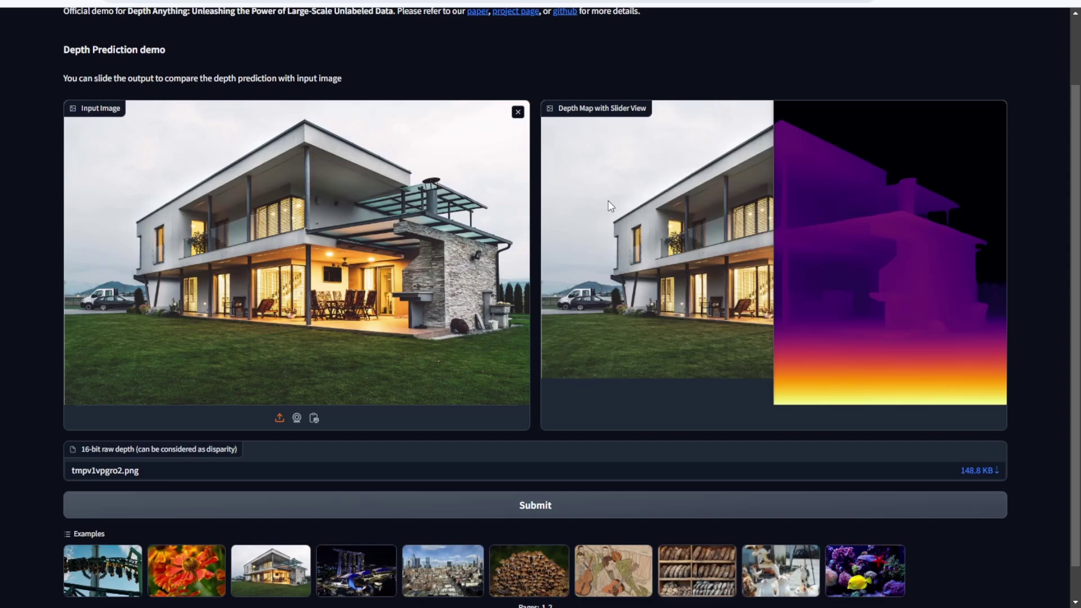
left_click_drag(774, 209, 853, 213)
left_click(885, 581)
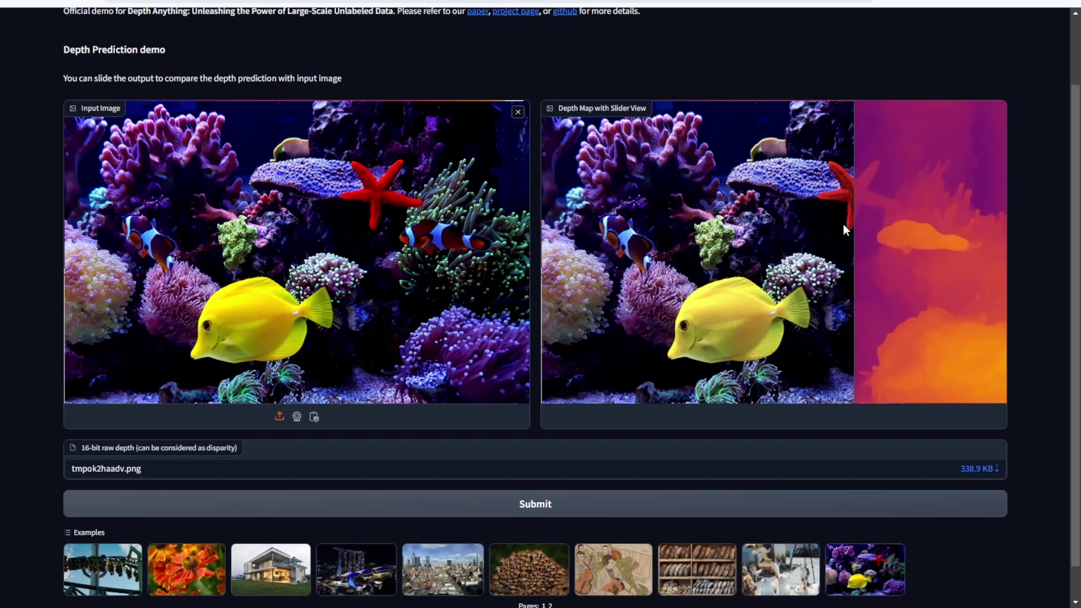
left_click_drag(852, 225, 628, 221)
left_click_drag(564, 221, 541, 226)
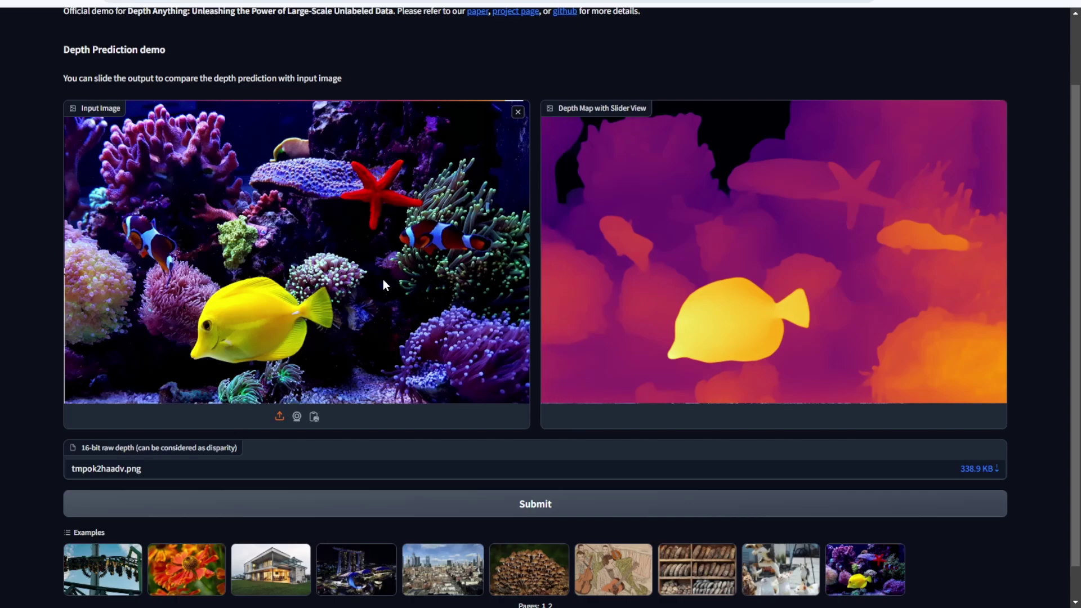